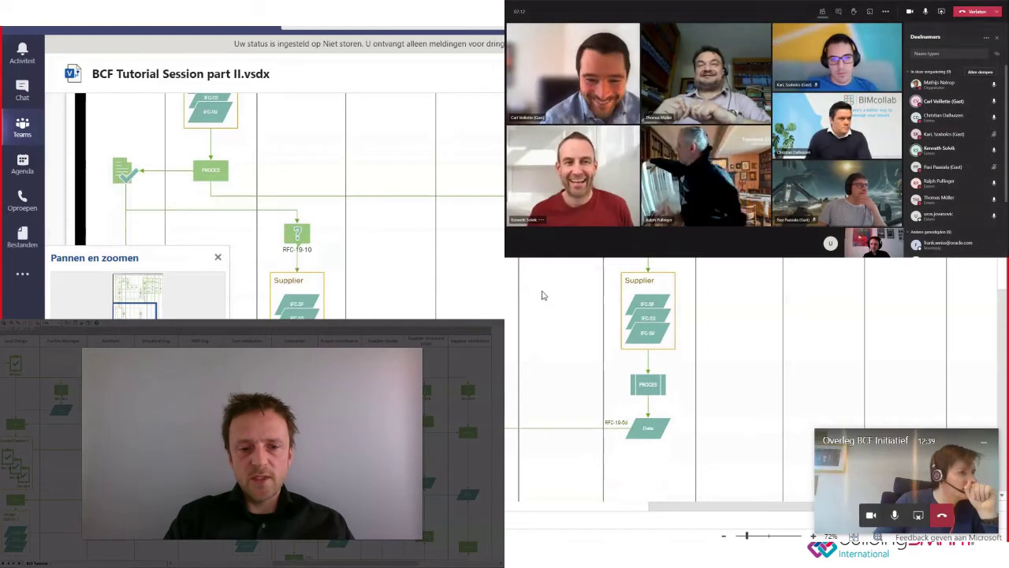
# Look over the BCF workflow diagram, covering the supplier lanes and the lanes from Architect to Contractor
pyautogui.scroll(5, 541, 292)
pyautogui.hscroll(10, 685, 513)
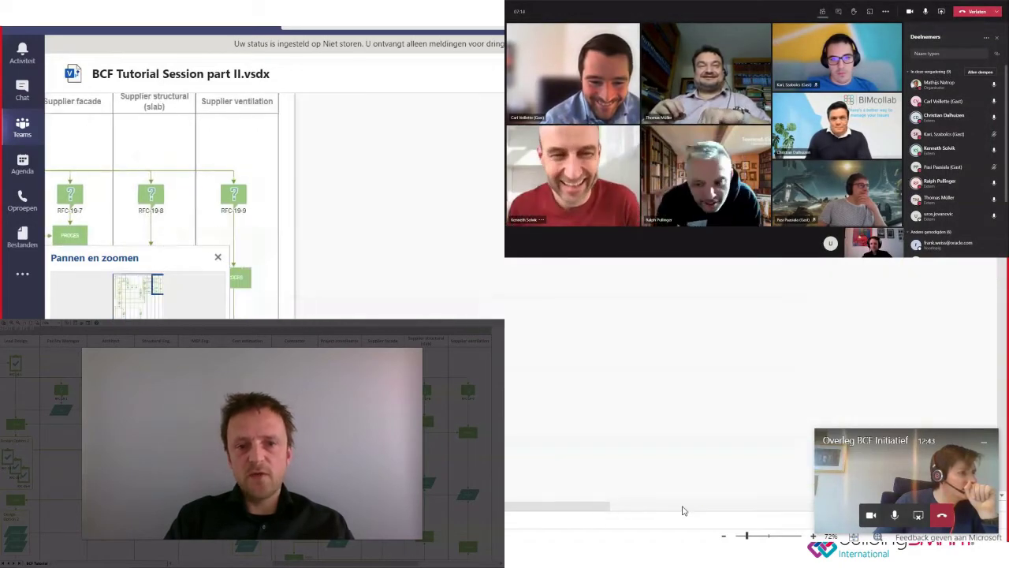
pyautogui.hscroll(-10, 599, 518)
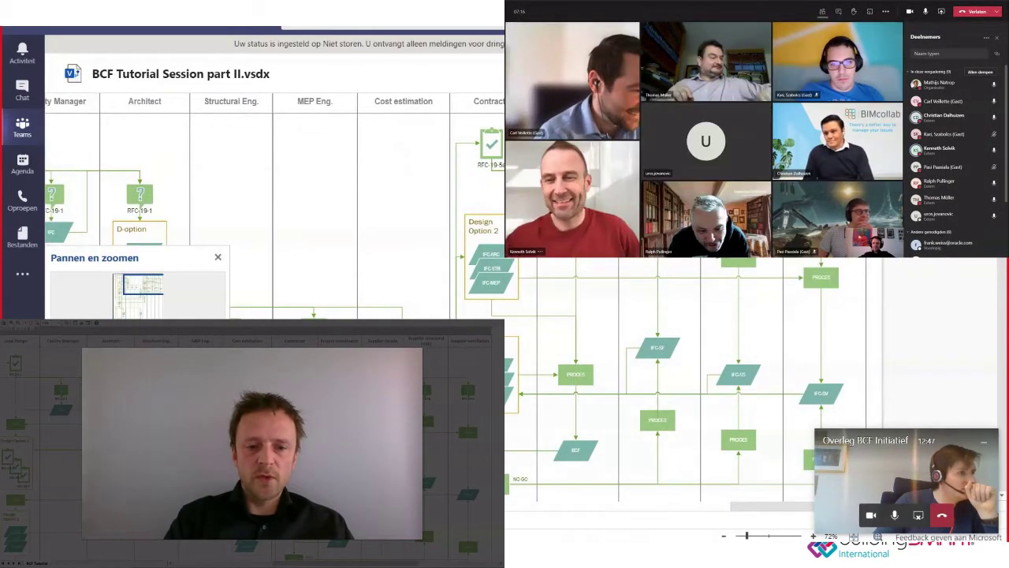
pyautogui.scroll(3, 685, 379)
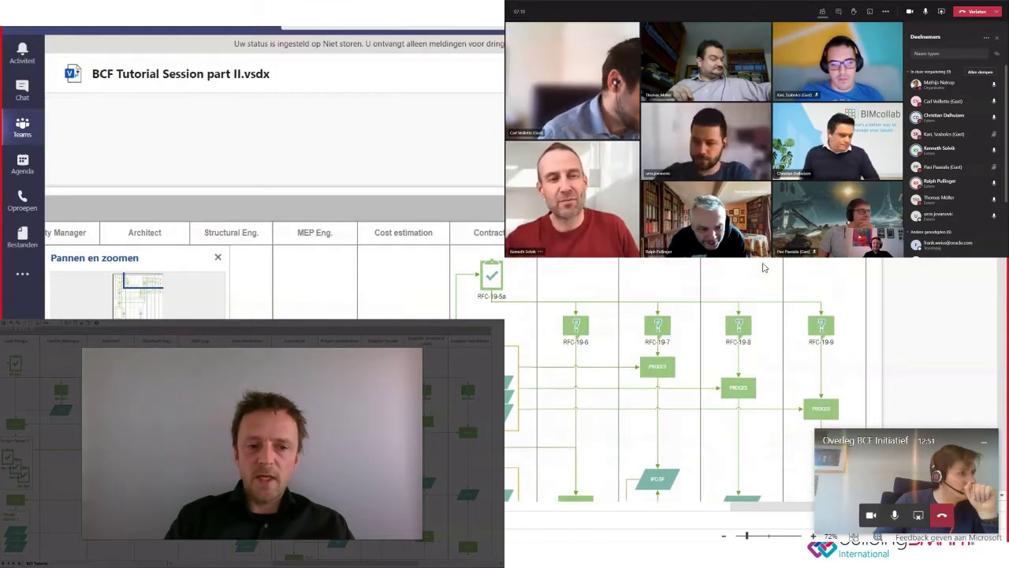
pyautogui.scroll(-3, 596, 316)
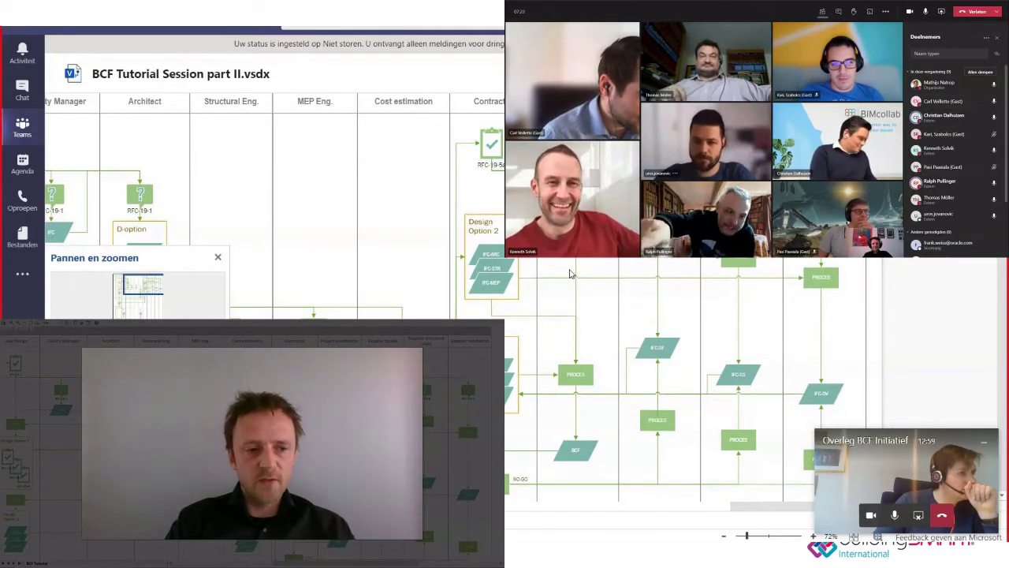
pyautogui.click(886, 11)
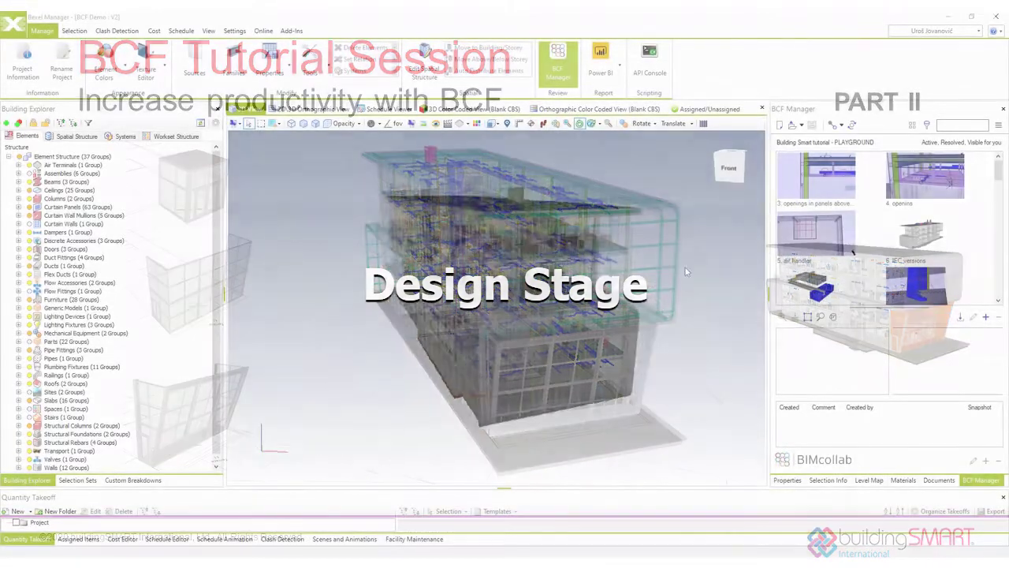
# In Bexel Manager, start a new BCF issue titled RFC 19-1 with a snapshot of the ground-floor main entrance
pyautogui.moveTo(678, 266); pyautogui.dragTo(489, 321)
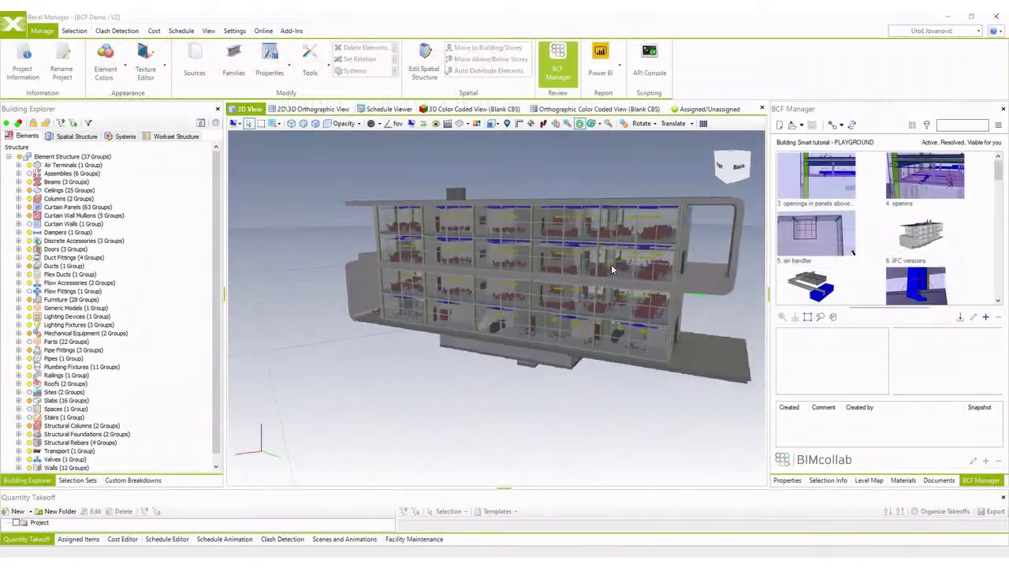
pyautogui.scroll(3, 489, 321)
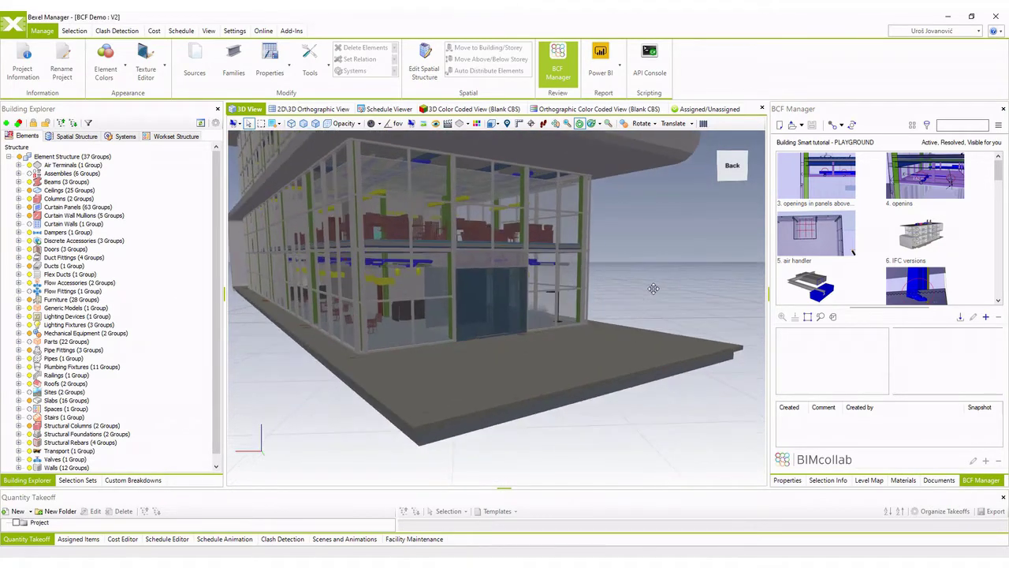
pyautogui.moveTo(647, 298); pyautogui.dragTo(671, 303)
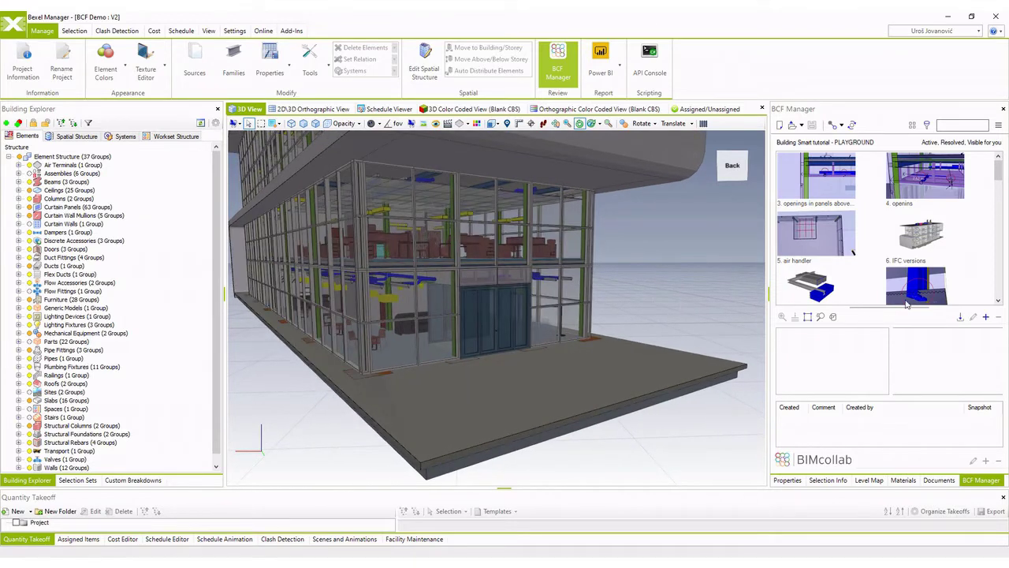
pyautogui.scroll(-10, 975, 285)
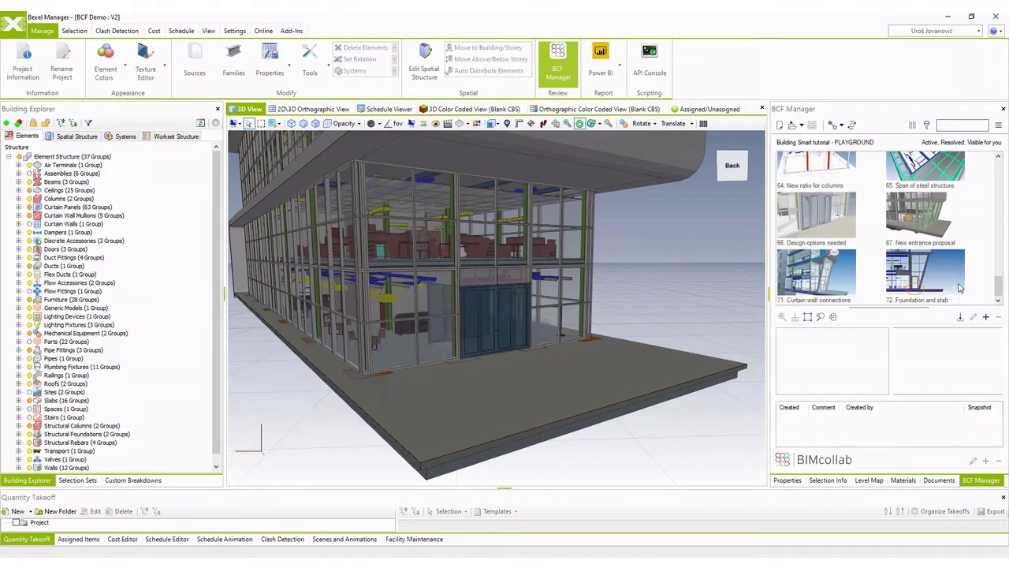
pyautogui.click(985, 317)
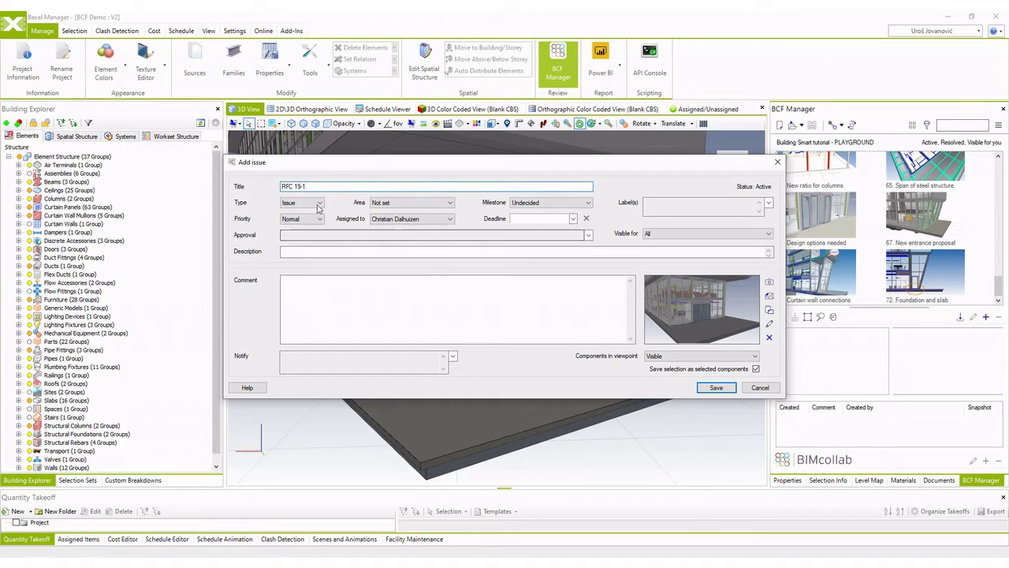
# Choose the person the issue is assigned to and set its milestone to "Request for change- entrance"
pyautogui.click(397, 223)
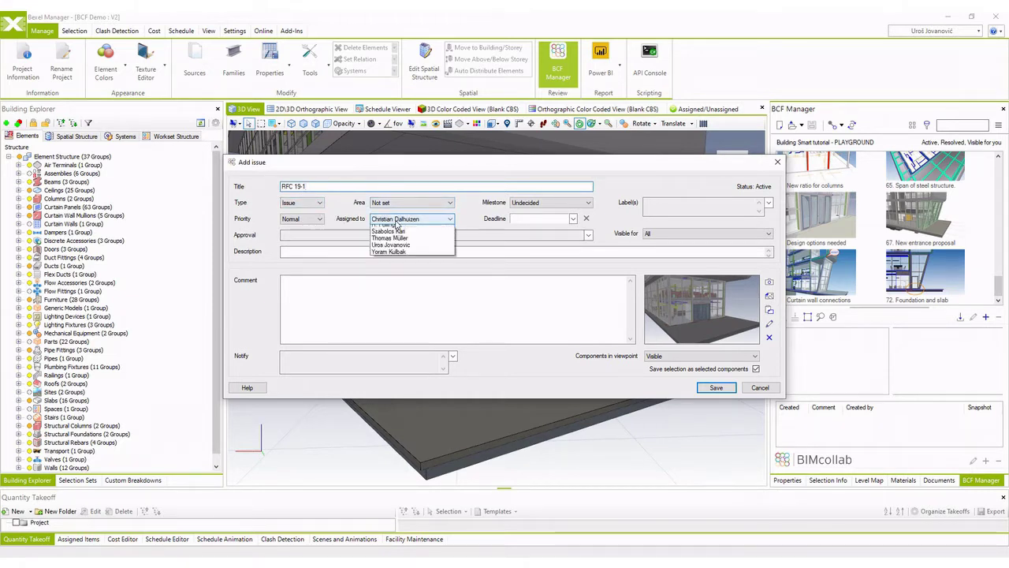
pyautogui.click(393, 283)
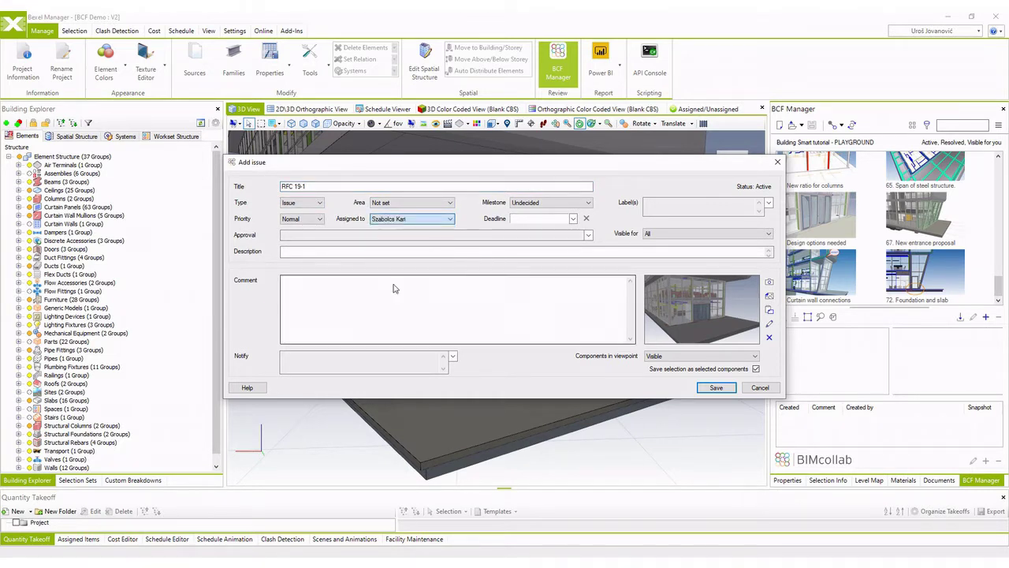
pyautogui.click(527, 203)
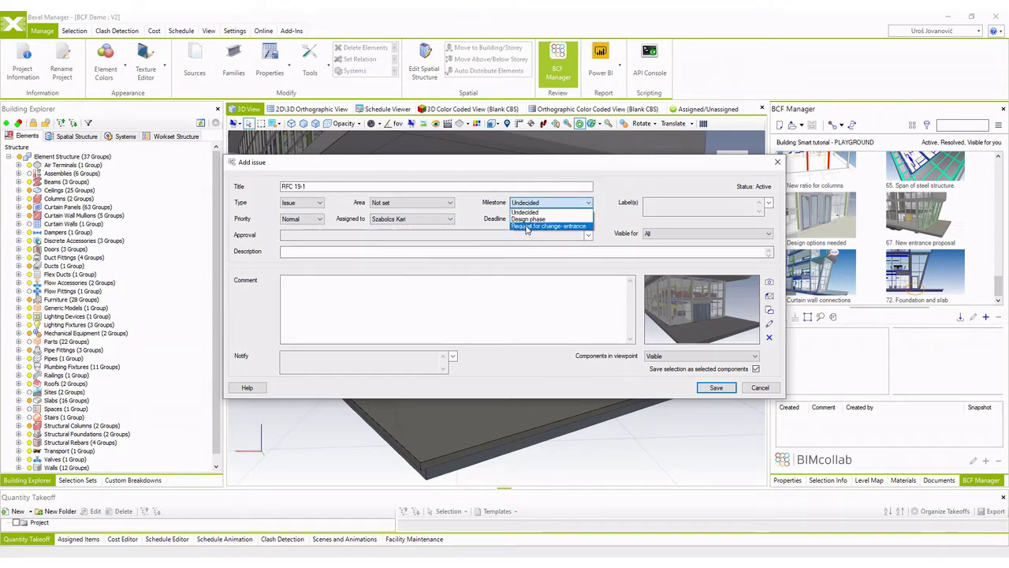
pyautogui.click(528, 227)
# Describe the issue as "Create 3 design options for the new main entrance", keep visible components in the viewpoint, and save it
pyautogui.click(425, 251)
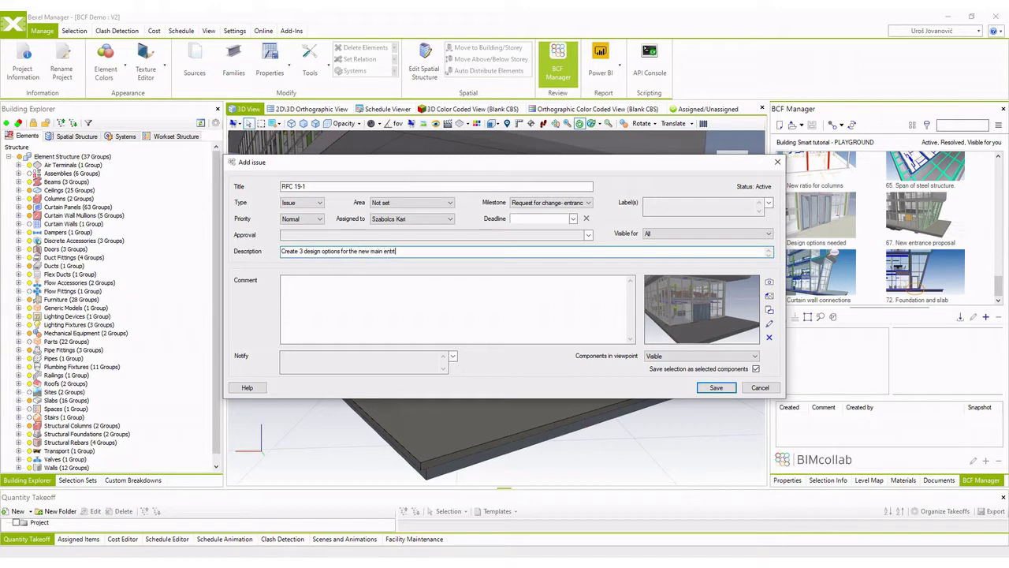
pyautogui.click(654, 356)
pyautogui.click(624, 370)
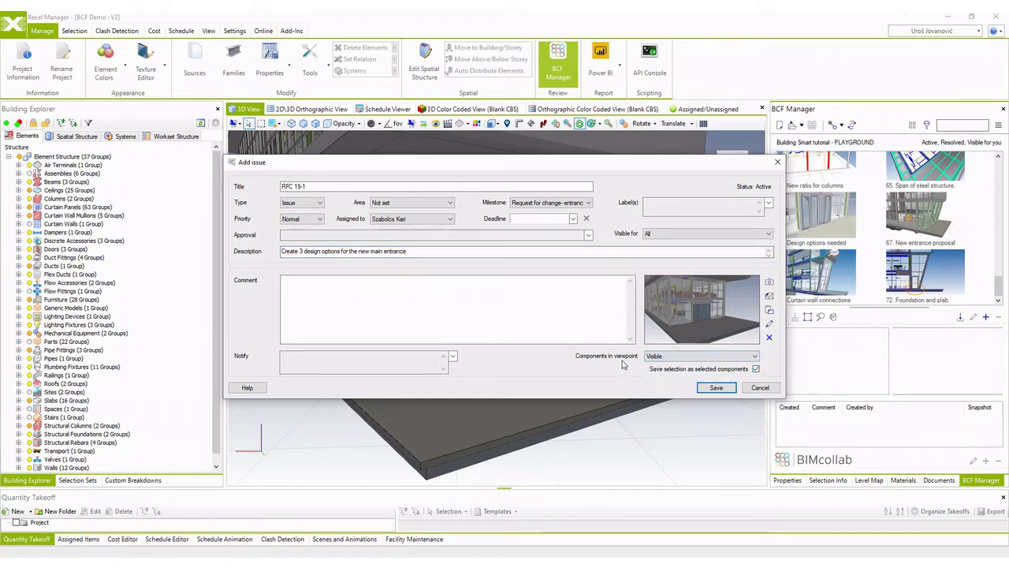
pyautogui.click(714, 388)
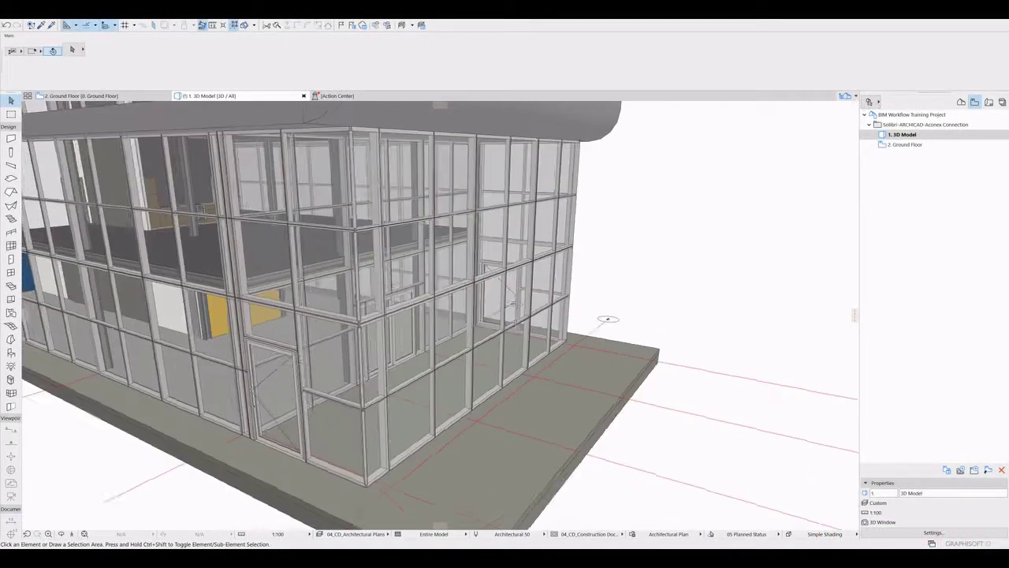
# In Archicad, pick up the settings of the curtain wall around the Main Entrance on the Ground Floor plan and delete that wall
pyautogui.keyDown('shift'); pyautogui.moveTo(516, 322); pyautogui.dragTo(375, 343, button='middle'); pyautogui.keyUp('shift')
pyautogui.press('F2')
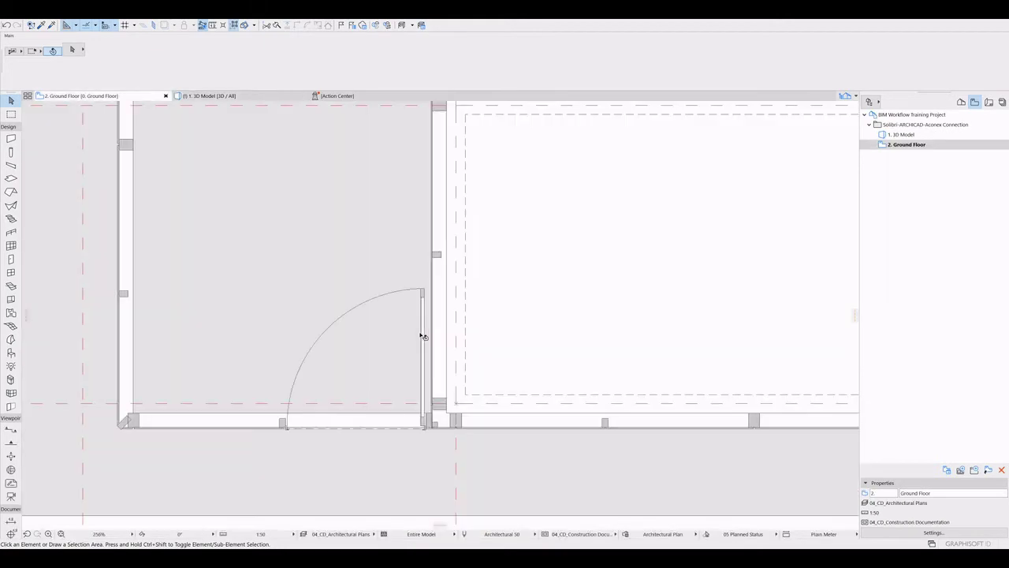
pyautogui.scroll(-5, 290, 399)
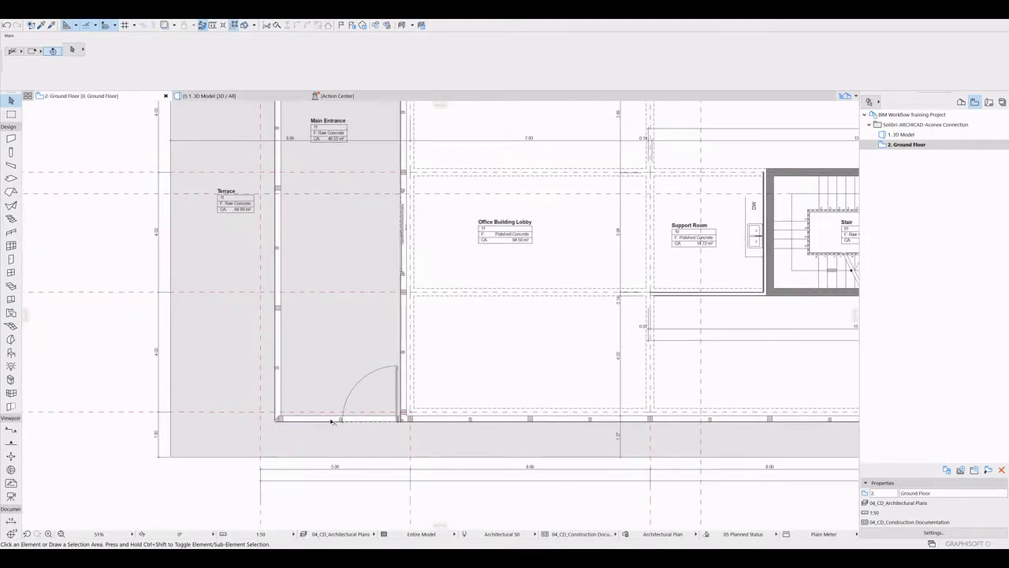
pyautogui.click(333, 422)
pyautogui.moveTo(367, 327); pyautogui.dragTo(365, 370, button='middle')
pyautogui.keyDown('alt'); pyautogui.click(275, 335); pyautogui.keyUp('alt')
pyautogui.keyDown('shift'); pyautogui.click(275, 335); pyautogui.keyUp('shift')
pyautogui.press('Delete')
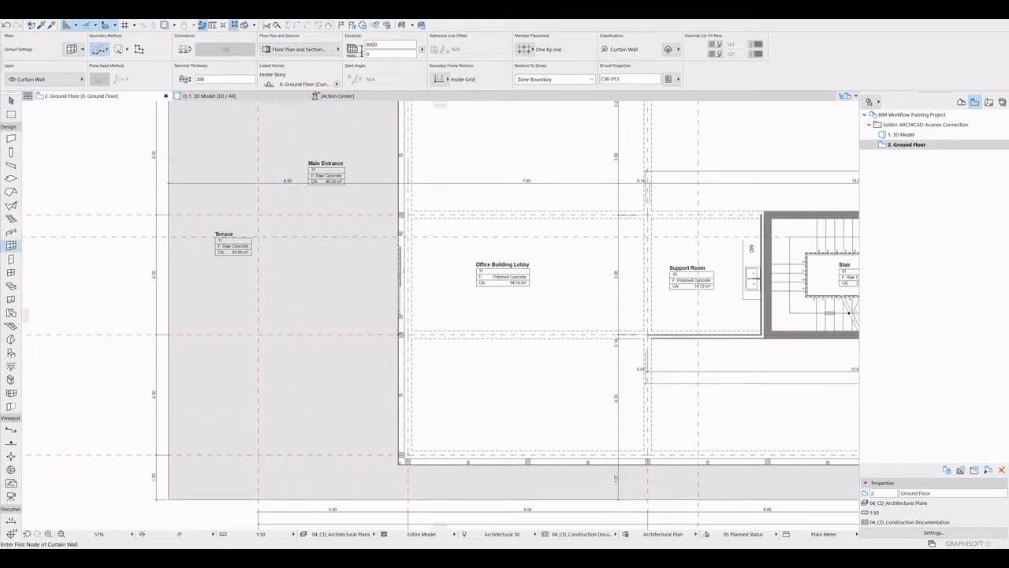
# Try a first box-shaped curtain wall projecting from the facade in front of the lobby doors on the Ground Floor plan
pyautogui.click(275, 336)
pyautogui.click(399, 211)
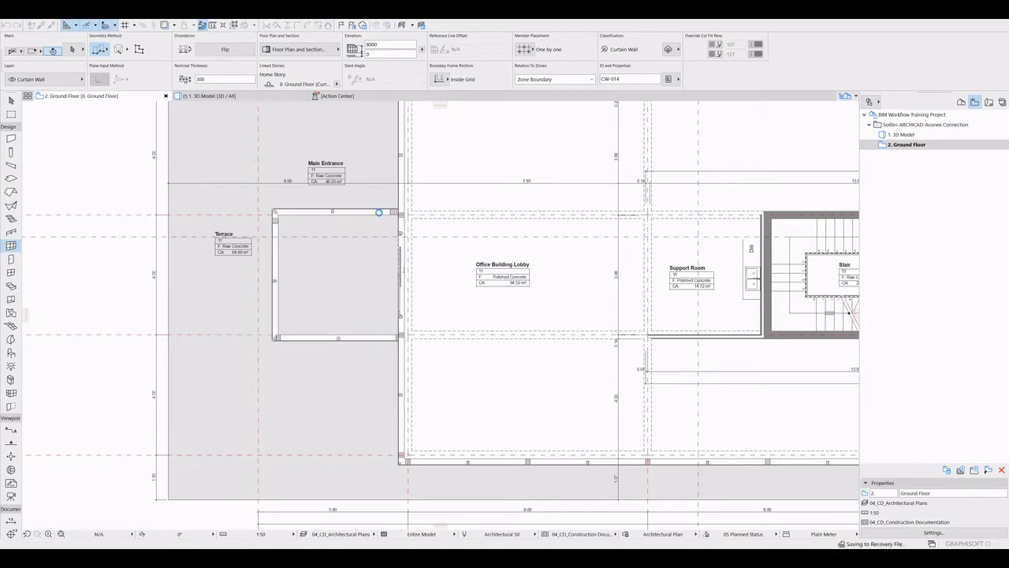
pyautogui.scroll(5, 394, 217)
pyautogui.moveTo(429, 498); pyautogui.dragTo(429, 344, button='middle')
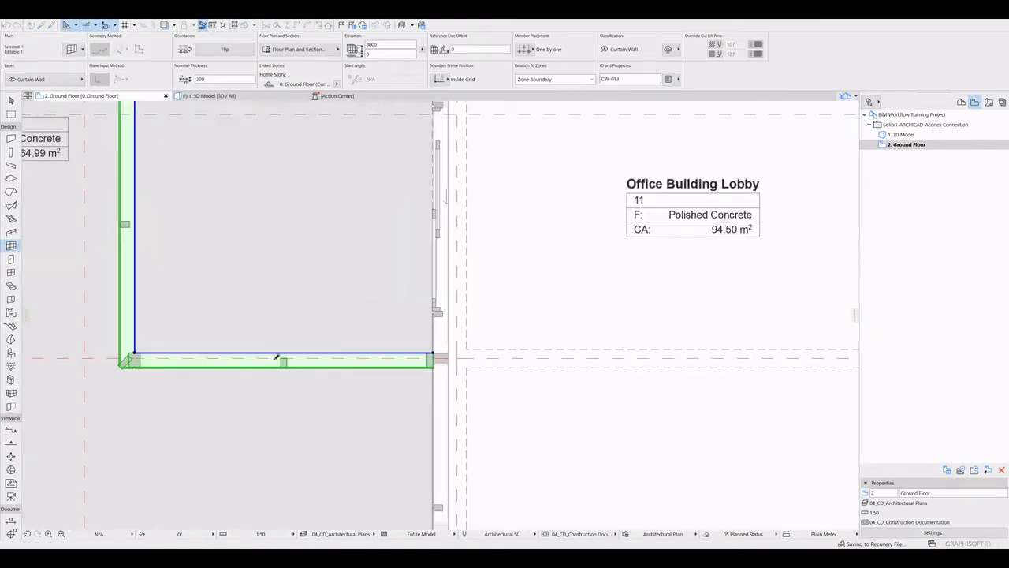
pyautogui.scroll(-5, 244, 294)
pyautogui.moveTo(244, 294); pyautogui.dragTo(339, 302, button='middle')
# Select the box-shaped curtain wall in the 3D model and try to adjust it from its top edge
pyautogui.press('F3')
pyautogui.press('Escape')
pyautogui.press('Escape')
pyautogui.keyDown('shift'); pyautogui.moveTo(516, 260); pyautogui.dragTo(552, 261, button='middle'); pyautogui.keyUp('shift')
pyautogui.click(552, 261)
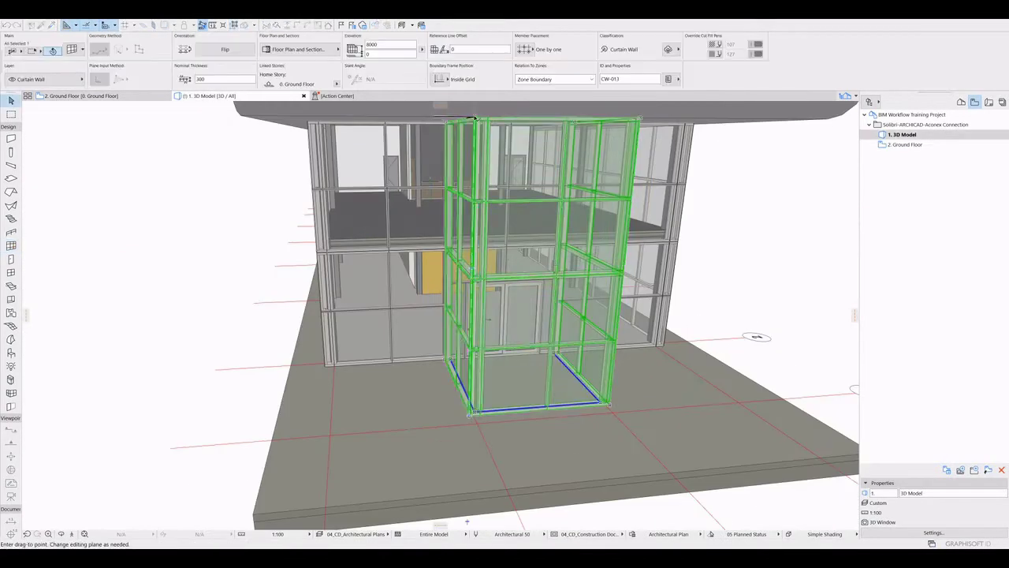
# Redraw the box-shaped curtain wall in front of the lobby doors on the Ground Floor plan and adjust its position at the facade
pyautogui.press('F2')
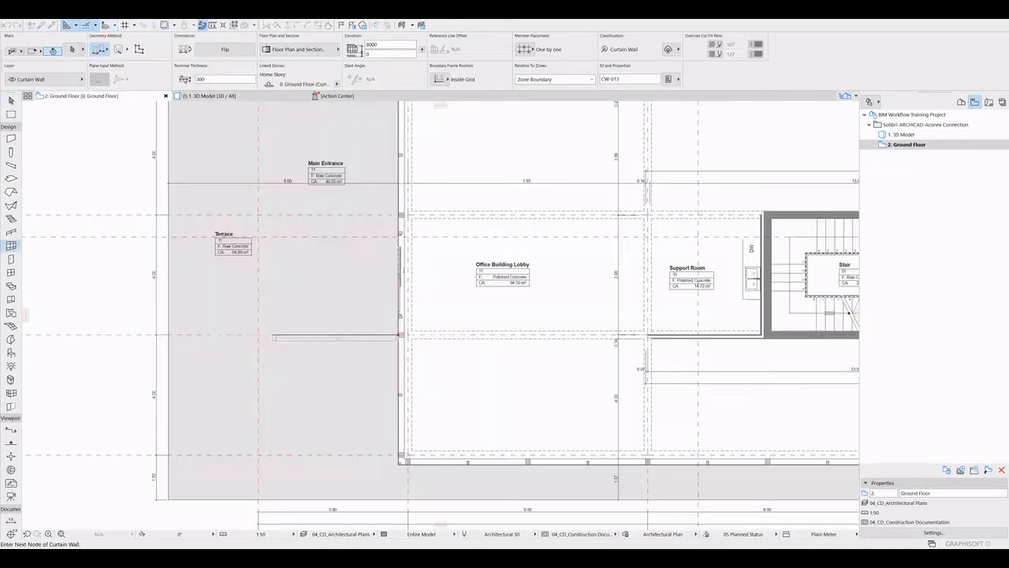
pyautogui.doubleClick(399, 214)
pyautogui.keyDown('shift'); pyautogui.click(379, 212); pyautogui.keyUp('shift')
pyautogui.scroll(4, 384, 213)
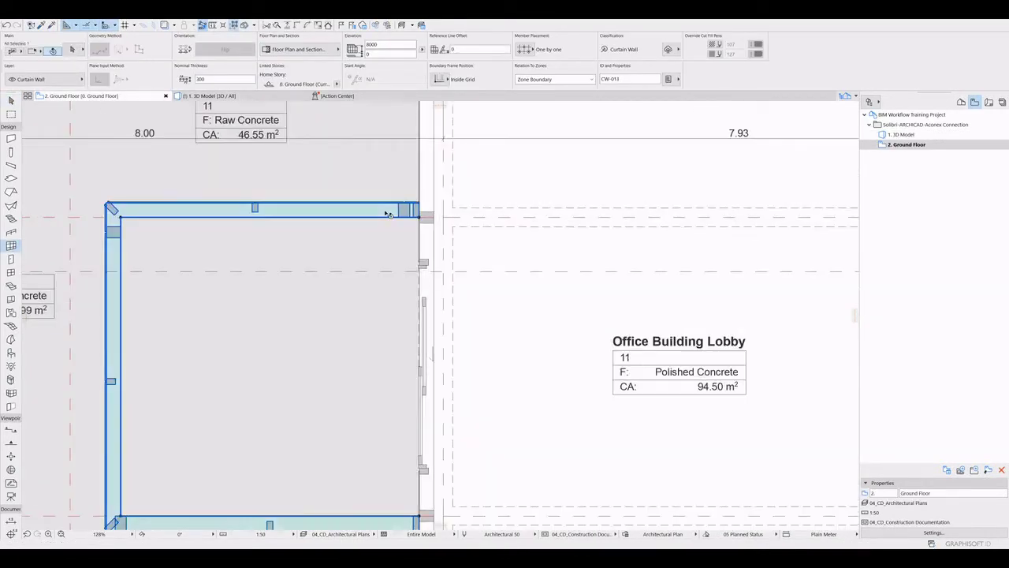
pyautogui.moveTo(399, 358); pyautogui.dragTo(411, 199, button='middle')
pyautogui.hotkey('ctrl', 'd')
pyautogui.click(433, 357)
pyautogui.click(433, 347)
pyautogui.scroll(-4, 336, 302)
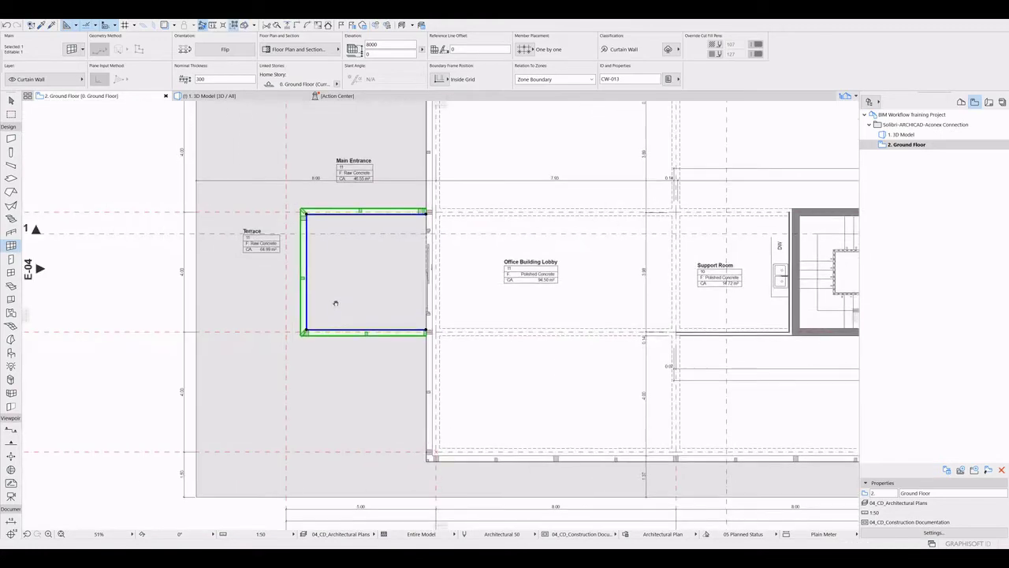
# Lower the box-shaped curtain wall to just below the upper floor in the 3D model and fit a double door in its front
pyautogui.press('F3')
pyautogui.keyDown('shift'); pyautogui.moveTo(599, 282); pyautogui.dragTo(552, 261, button='middle'); pyautogui.keyUp('shift')
pyautogui.press('Escape')
pyautogui.click(552, 261)
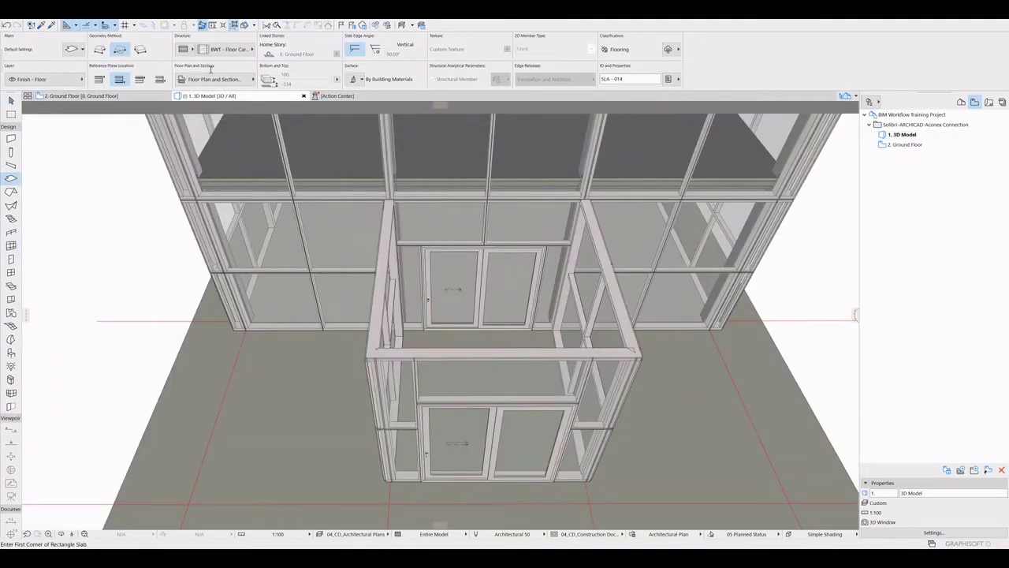
# Cover the entrance box with a rectangular Steel roof slab with a thickness of 50
pyautogui.click(365, 357)
pyautogui.click(592, 201)
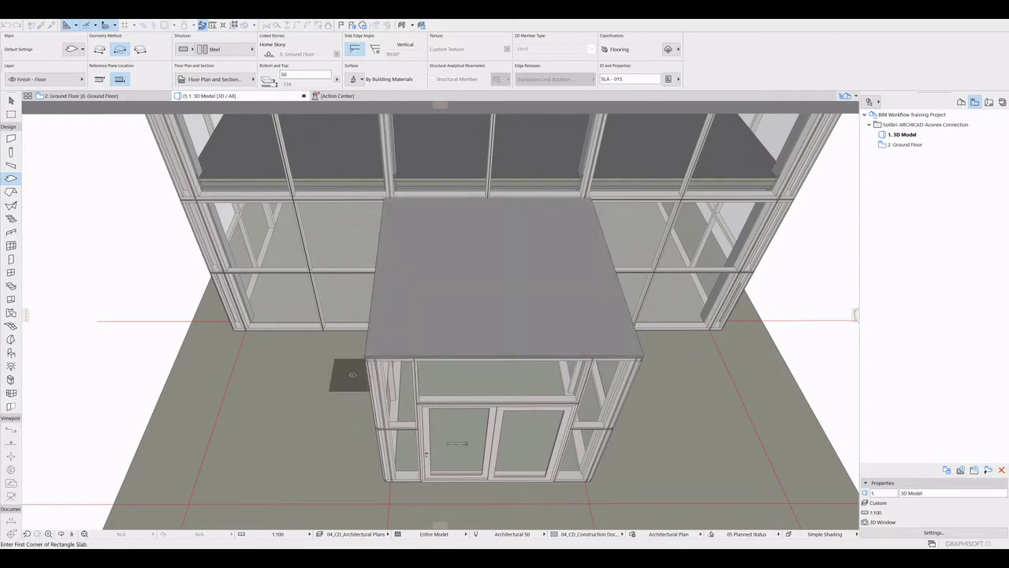
pyautogui.keyDown('shift'); pyautogui.moveTo(284, 389); pyautogui.dragTo(452, 357, button='middle'); pyautogui.keyUp('shift')
pyautogui.scroll(-3, 559, 268)
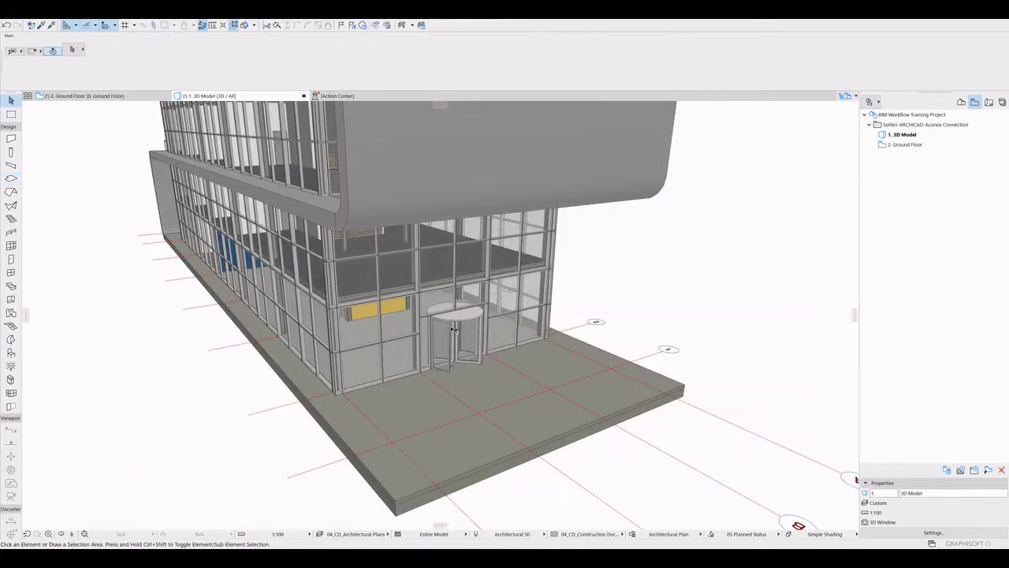
# Inspect the facade curtain wall and its revolving door in the 3D model
pyautogui.scroll(3, 454, 331)
pyautogui.moveTo(454, 330)
pyautogui.keyDown('shift'); pyautogui.mouseDown(button='middle')
pyautogui.moveTo(445, 331)
pyautogui.moveTo(450, 314)
pyautogui.moveTo(451, 331)
pyautogui.mouseUp(button='middle'); pyautogui.keyUp('shift')
pyautogui.click(498, 352)
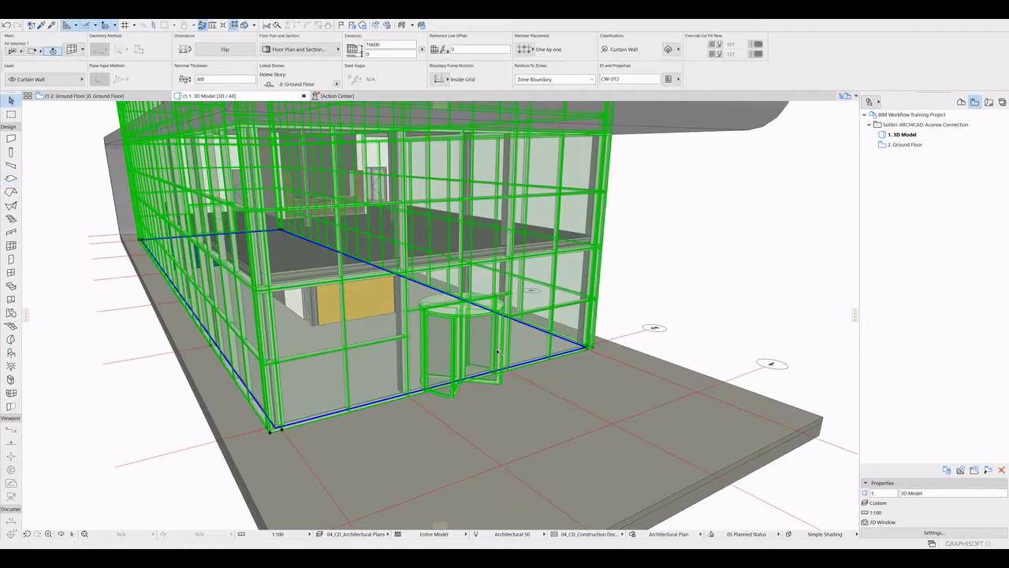
pyautogui.click(479, 331)
pyautogui.click(479, 331)
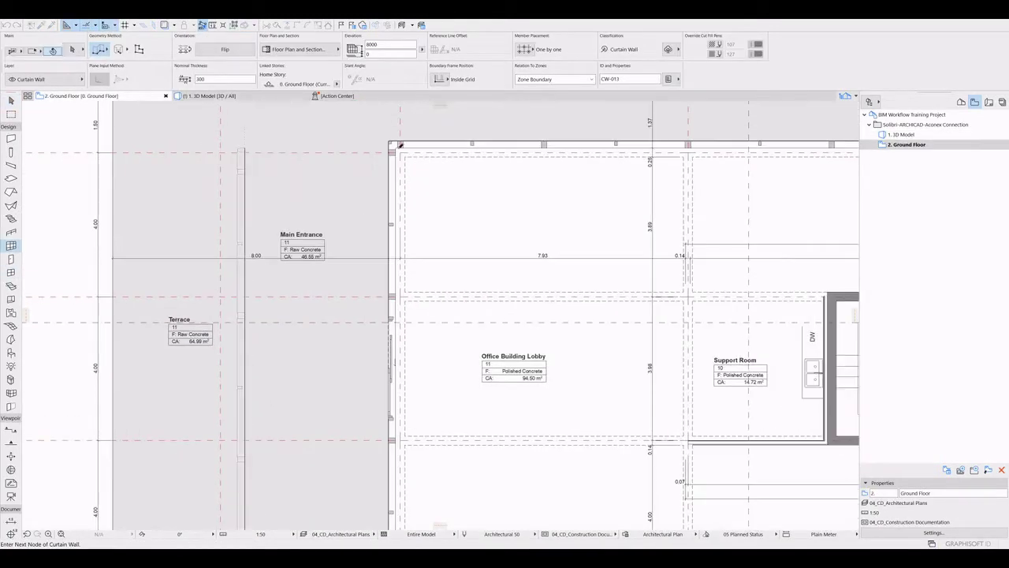
# Draw a curtain wall enclosing the full Main Entrance area on the Ground Floor plan, with both ends meeting the building facade
pyautogui.doubleClick(389, 138)
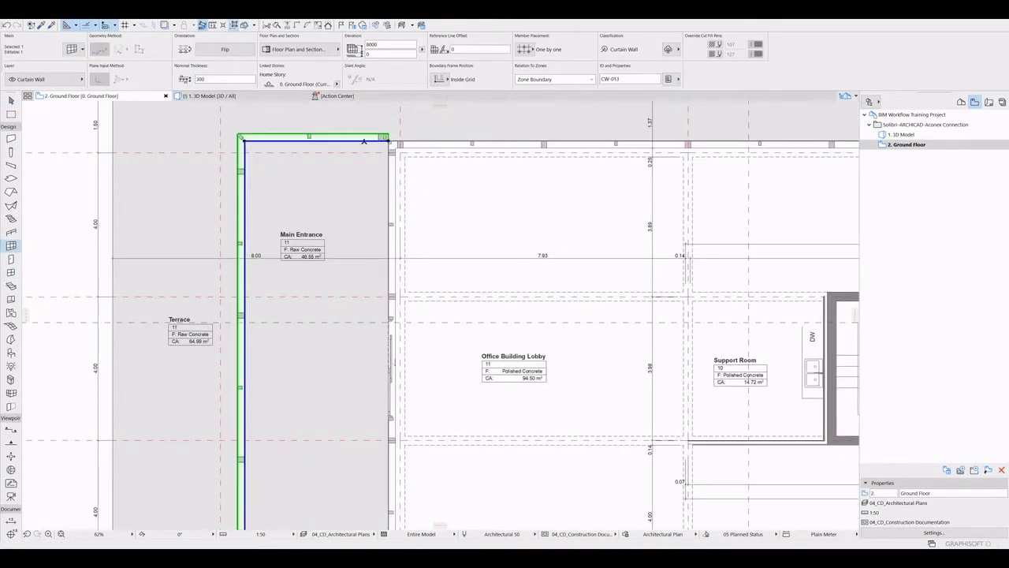
pyautogui.scroll(3, 389, 143)
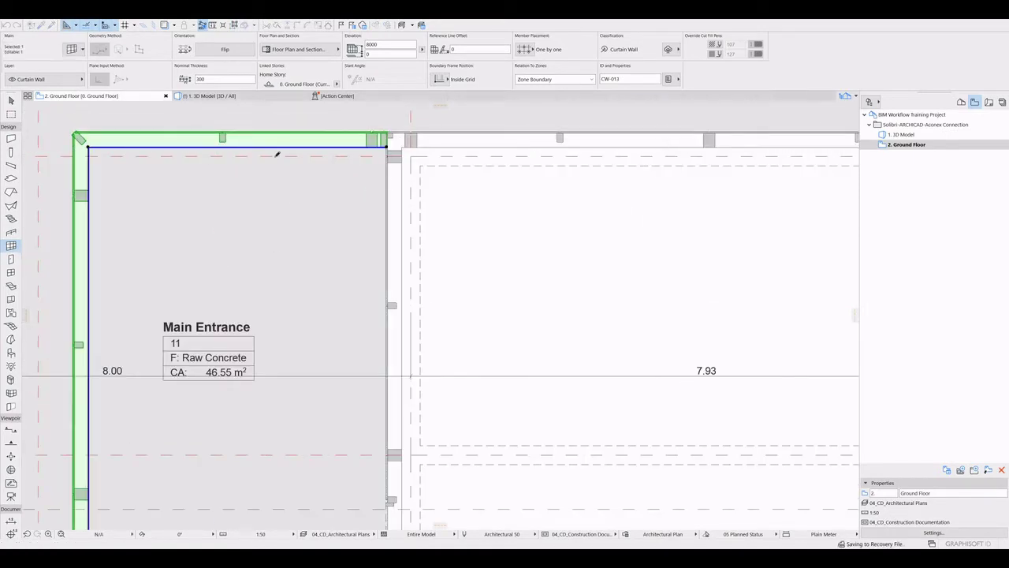
pyautogui.moveTo(302, 480); pyautogui.dragTo(322, 189, button='middle')
pyautogui.moveTo(339, 481); pyautogui.dragTo(364, 125, button='middle')
pyautogui.click(387, 427)
pyautogui.click(447, 411)
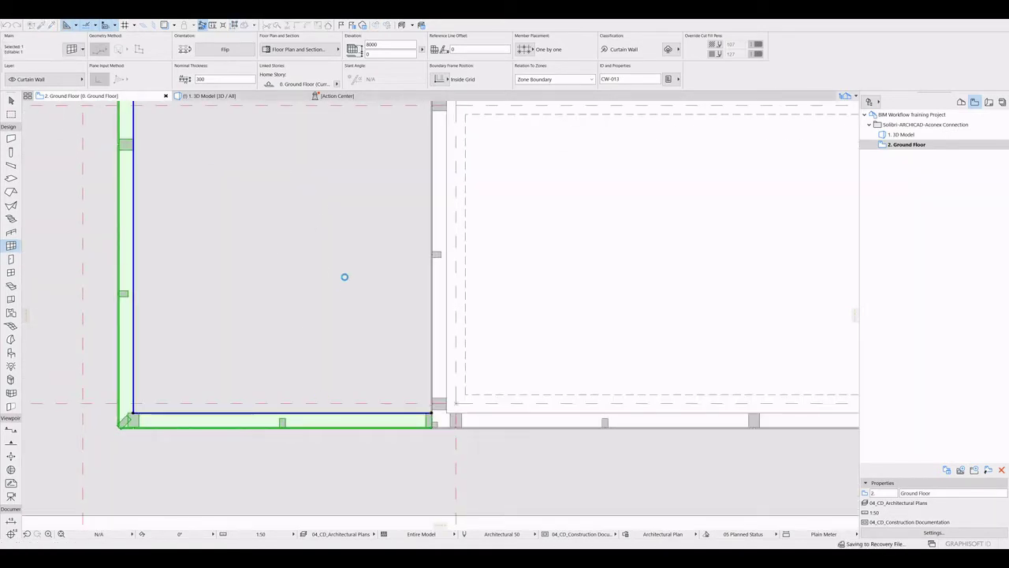
# Open the curtain wall enclosing the main entrance for editing in the 3D model, hiding its environment and scheme grid
pyautogui.press('Escape')
pyautogui.press('F3')
pyautogui.keyDown('shift'); pyautogui.moveTo(296, 319); pyautogui.dragTo(473, 335, button='middle'); pyautogui.keyUp('shift')
pyautogui.keyDown('shift'); pyautogui.click(653, 294); pyautogui.keyUp('shift')
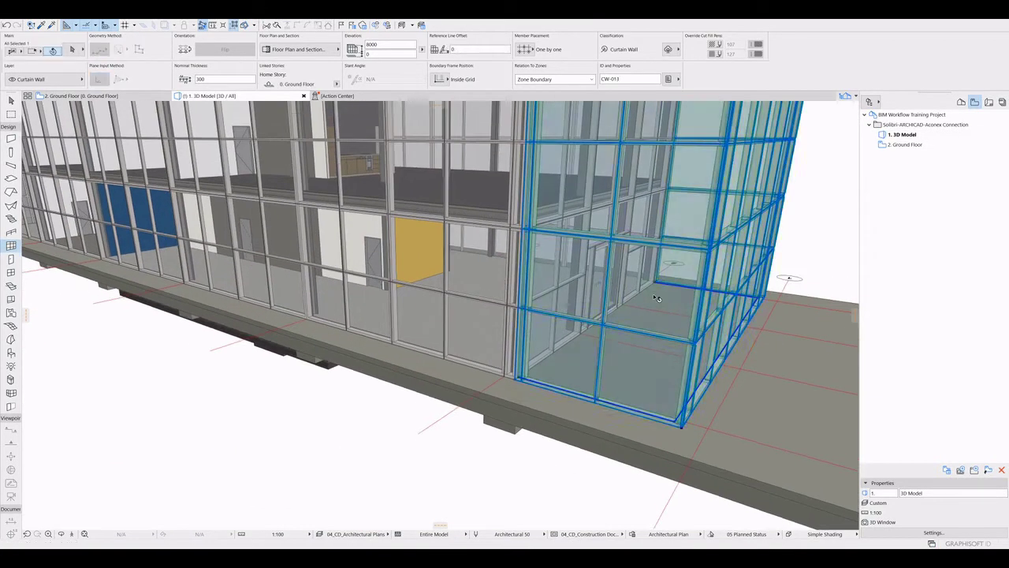
pyautogui.doubleClick(654, 298)
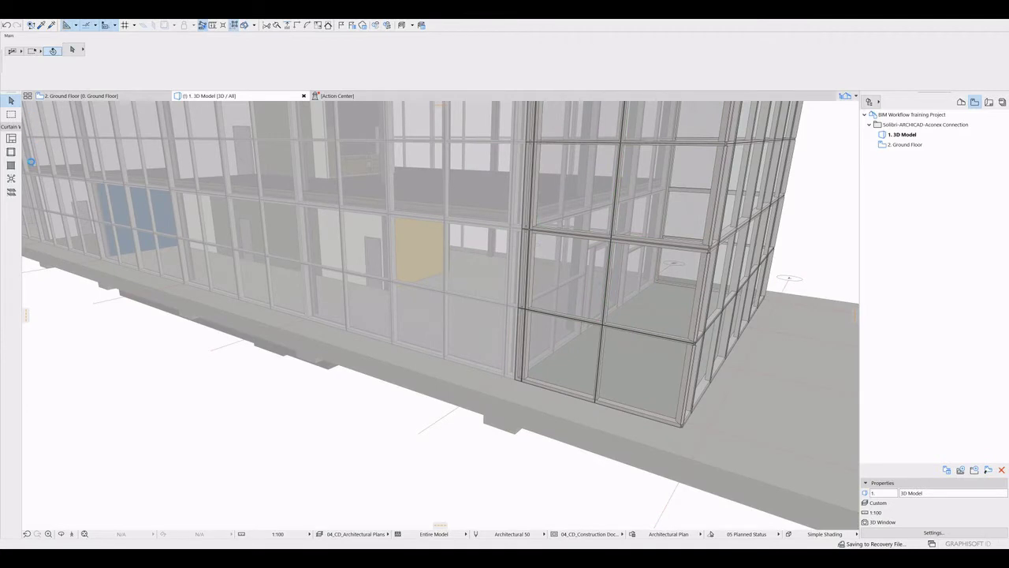
pyautogui.click(31, 161)
pyautogui.scroll(2, 610, 317)
pyautogui.moveTo(610, 317)
pyautogui.keyDown('shift'); pyautogui.mouseDown(button='middle')
pyautogui.moveTo(628, 313)
pyautogui.moveTo(602, 305)
pyautogui.mouseUp(button='middle'); pyautogui.keyUp('shift')
pyautogui.click(31, 125)
pyautogui.click(31, 123)
pyautogui.scroll(1, 565, 347)
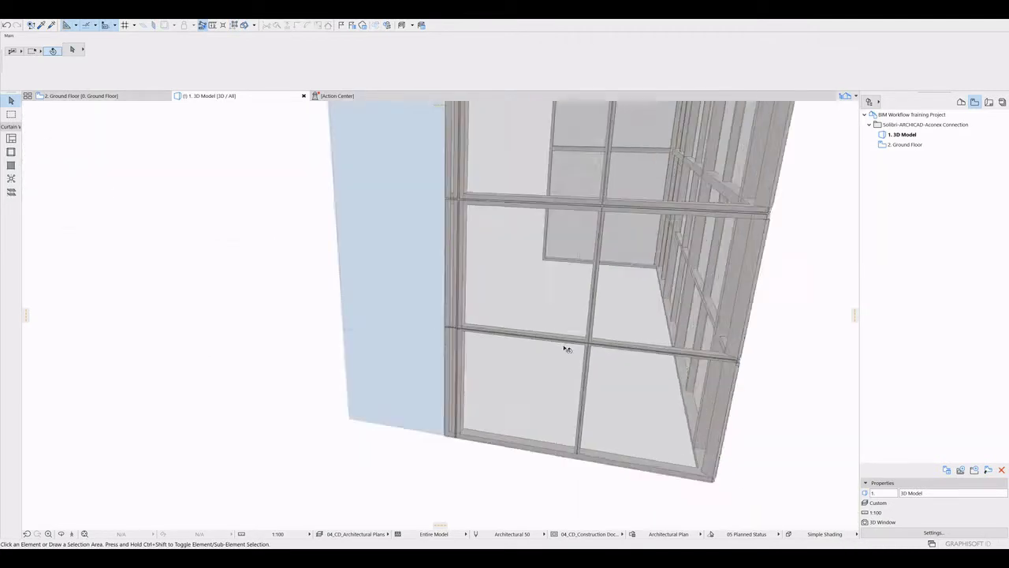
pyautogui.keyDown('shift'); pyautogui.moveTo(565, 347); pyautogui.dragTo(544, 339, button='middle'); pyautogui.keyUp('shift')
pyautogui.click(29, 118)
# Raise the secondary horizontal frame above the ground-level panel next to the facade on the near side wall
pyautogui.click(500, 315)
pyautogui.click(30, 125)
pyautogui.click(448, 306)
pyautogui.hotkey('ctrl', 'd')
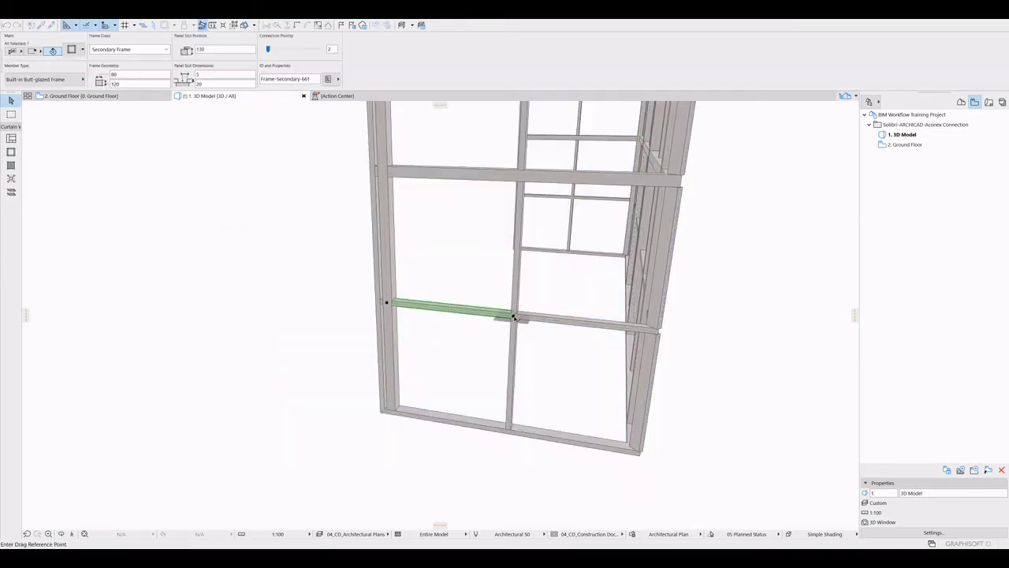
pyautogui.click(513, 315)
pyautogui.click(515, 282)
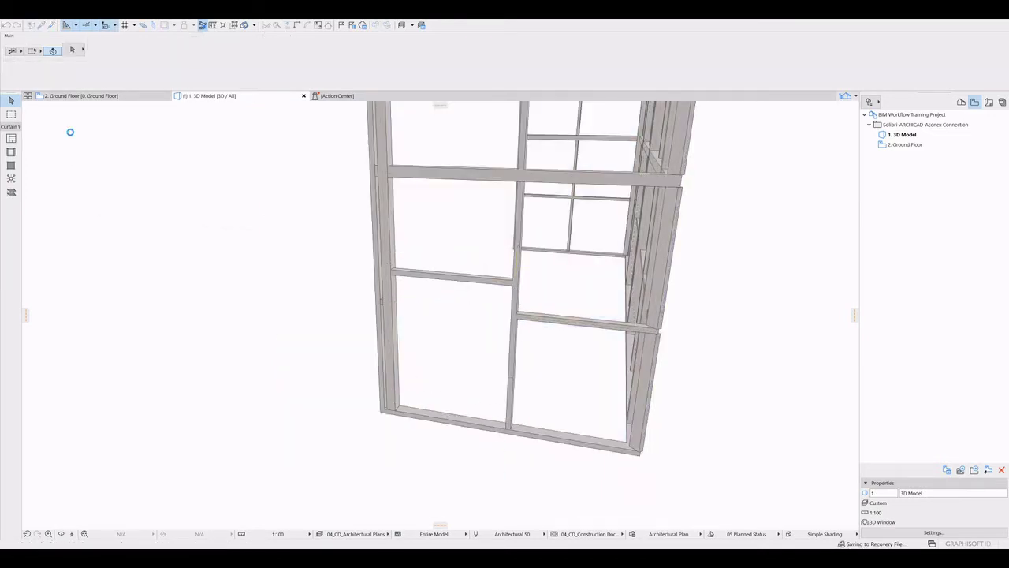
# Raise that frame a bit further and fit a door in the ground-level panel beneath it
pyautogui.click(31, 111)
pyautogui.click(476, 354)
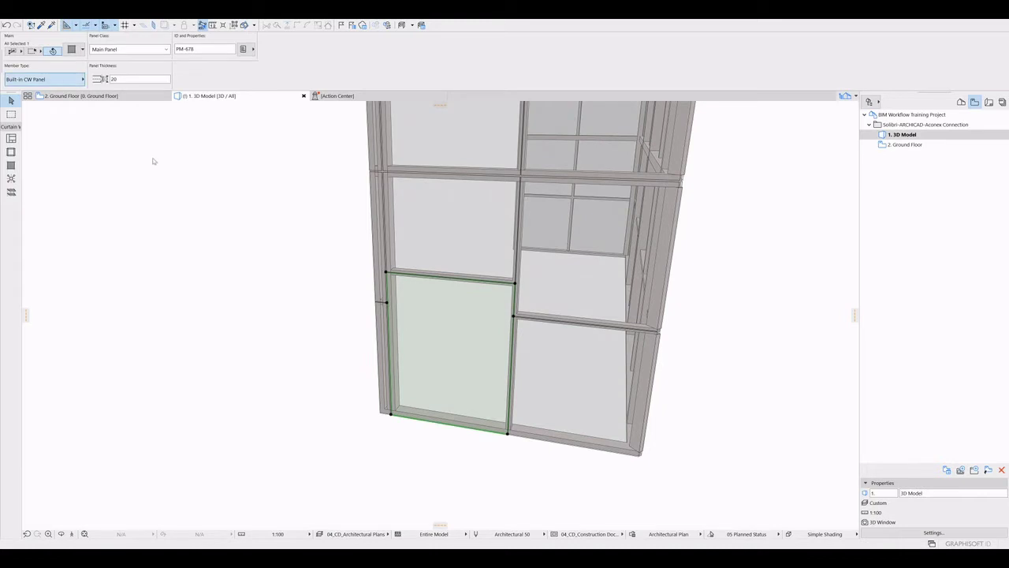
pyautogui.click(500, 281)
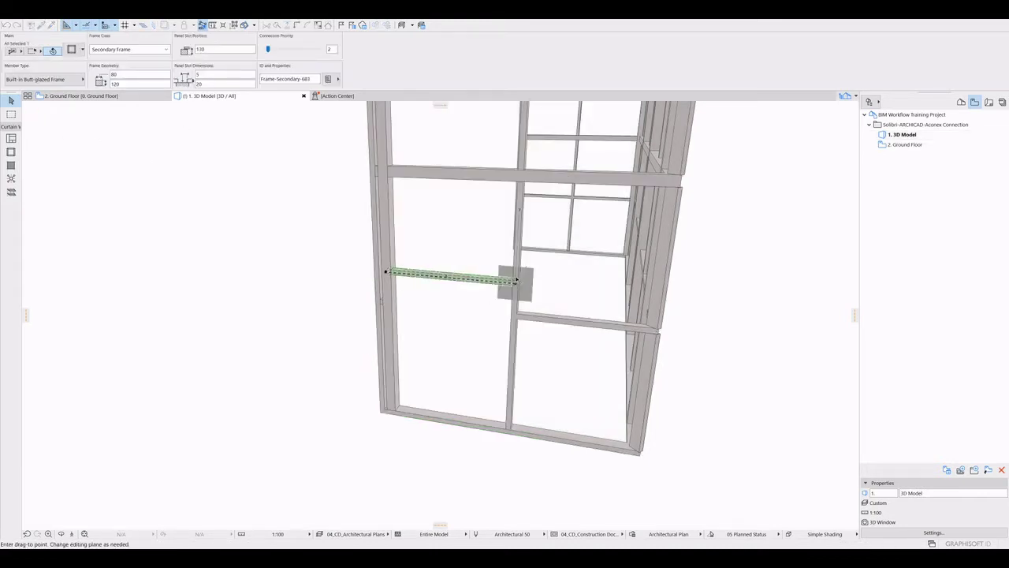
pyautogui.click(518, 248)
# Raise the matching horizontal frame above the ground-level panel next to the facade on the opposite side wall
pyautogui.keyDown('shift'); pyautogui.moveTo(74, 160); pyautogui.dragTo(266, 333, button='middle'); pyautogui.keyUp('shift')
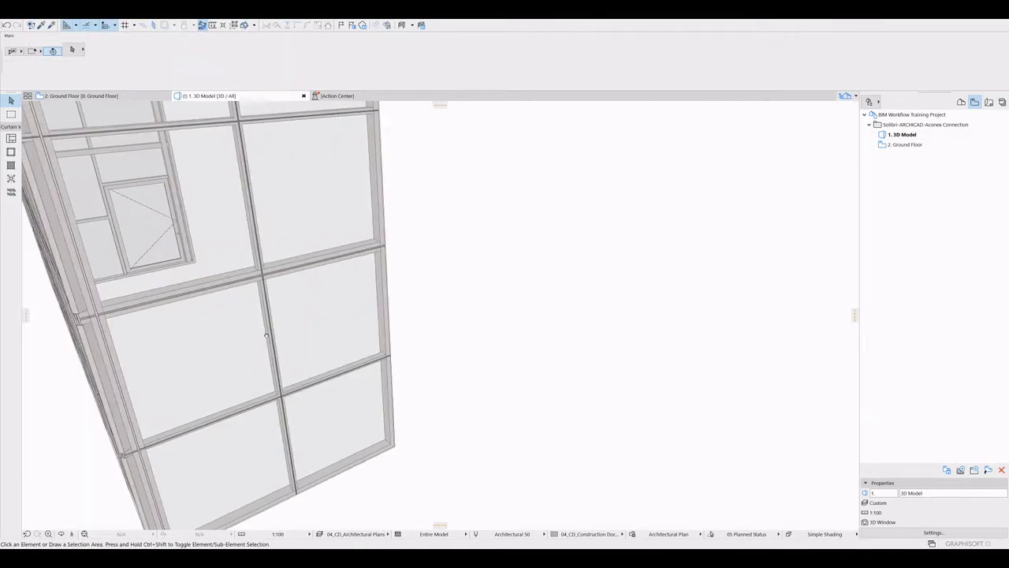
pyautogui.click(26, 164)
pyautogui.click(350, 353)
pyautogui.click(352, 347)
pyautogui.click(353, 292)
# Change the ground-level panel under the raised frame on the opposite side to a door and leave curtain wall editing
pyautogui.click(27, 118)
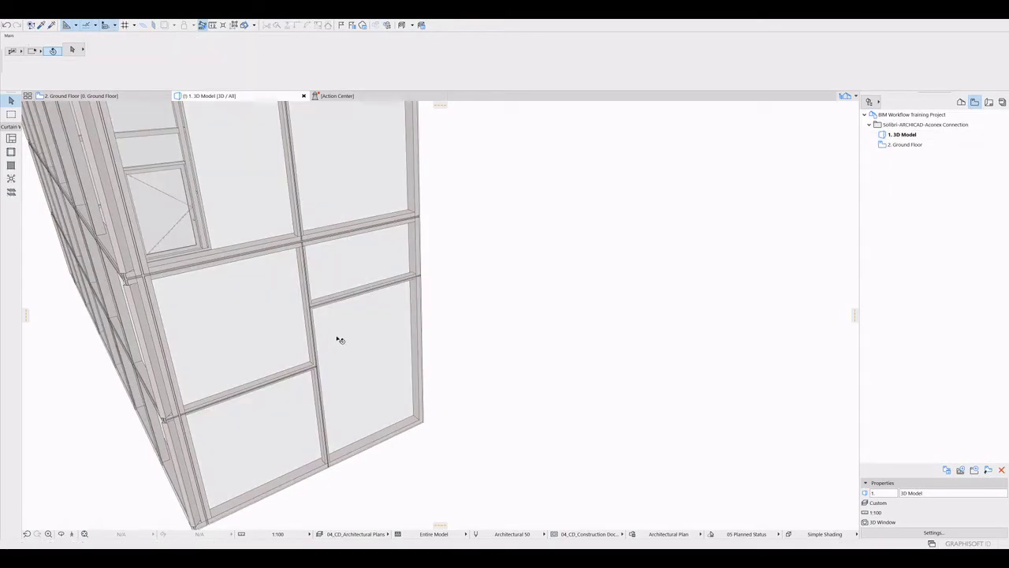
pyautogui.click(339, 339)
pyautogui.click(45, 79)
pyautogui.click(242, 375)
pyautogui.click(45, 79)
pyautogui.click(400, 414)
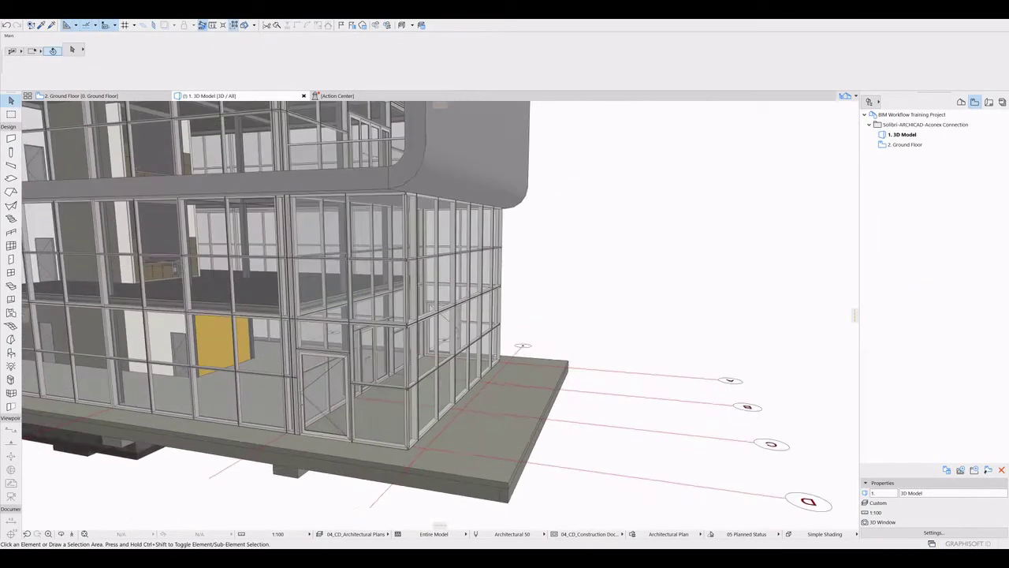
pyautogui.keyDown('shift'); pyautogui.moveTo(495, 357); pyautogui.dragTo(308, 349, button='middle'); pyautogui.keyUp('shift')
pyautogui.scroll(-4, 471, 375)
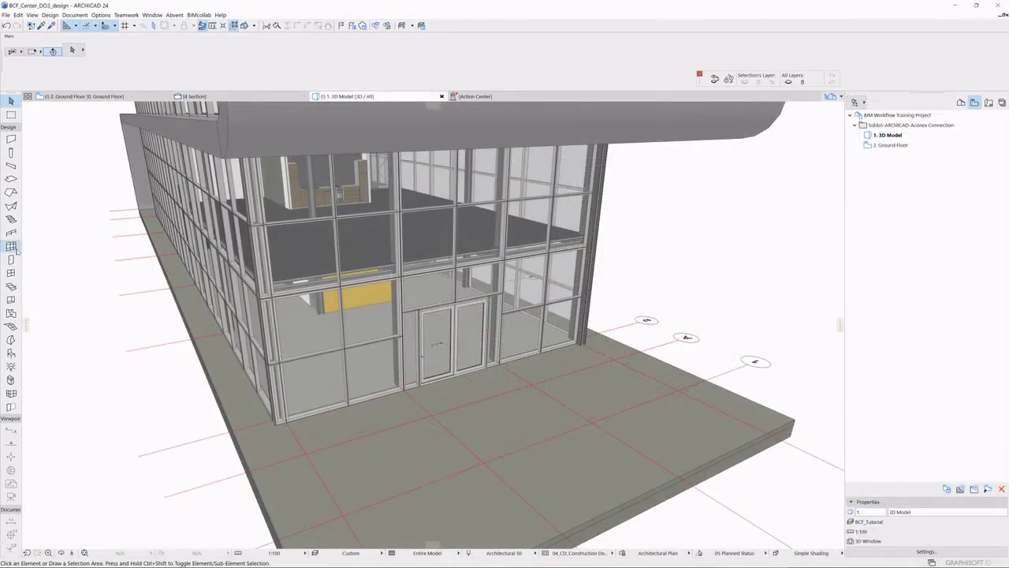
# Draw an 8000 high vertical curtain wall outward from each front corner of the facade for the third design option
pyautogui.click(11, 246)
pyautogui.click(18, 247)
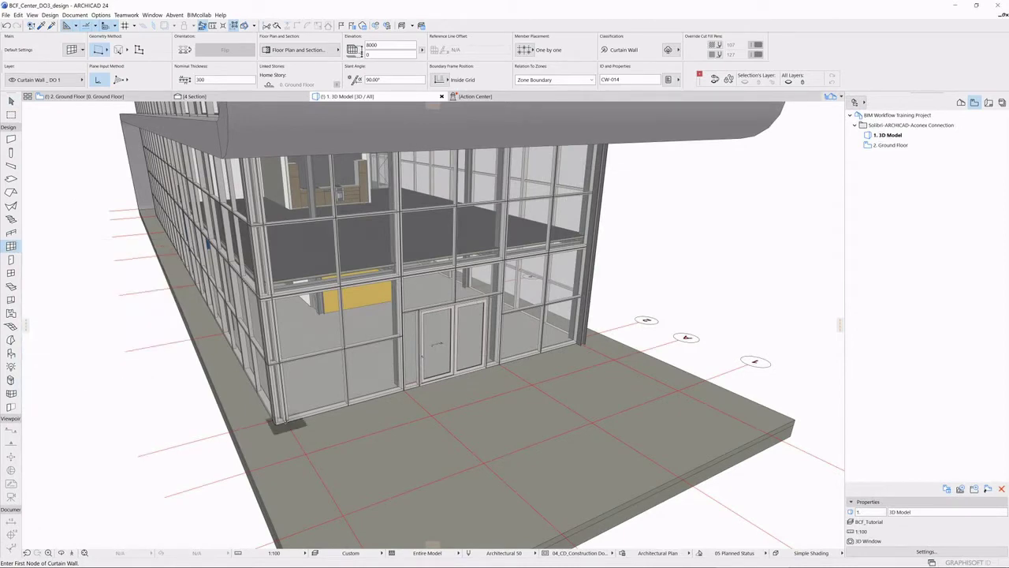
pyautogui.click(274, 420)
pyautogui.click(347, 505)
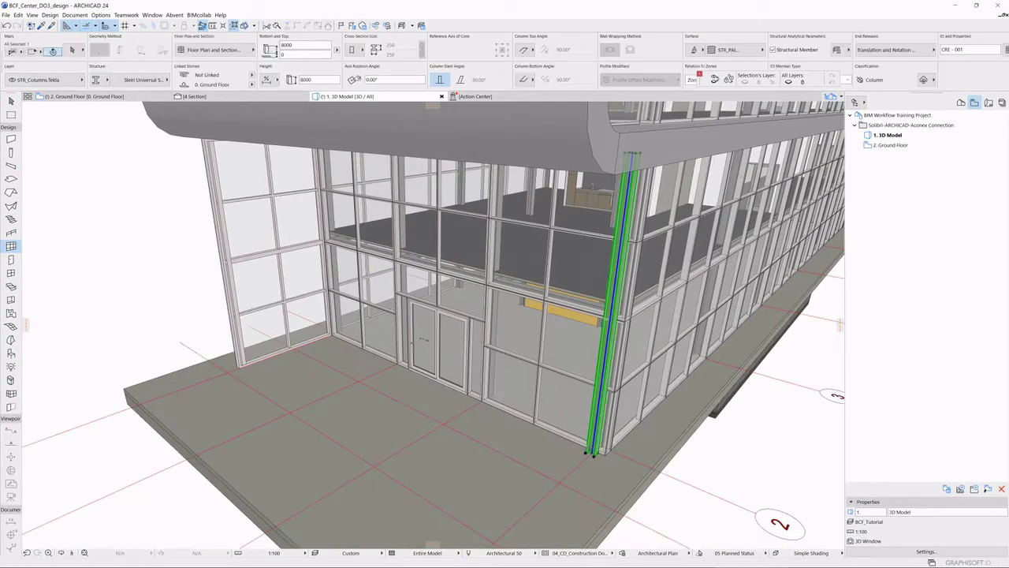
pyautogui.click(606, 452)
pyautogui.click(514, 530)
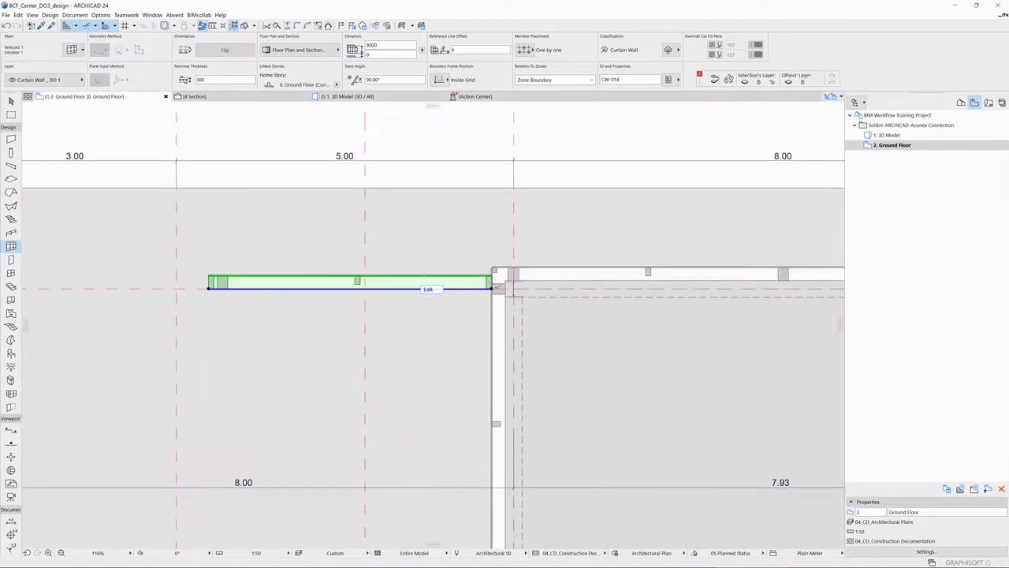
# Shift the side curtain wall near grid line D on the Ground Floor plan to fit against the facade corner
pyautogui.scroll(3, 492, 276)
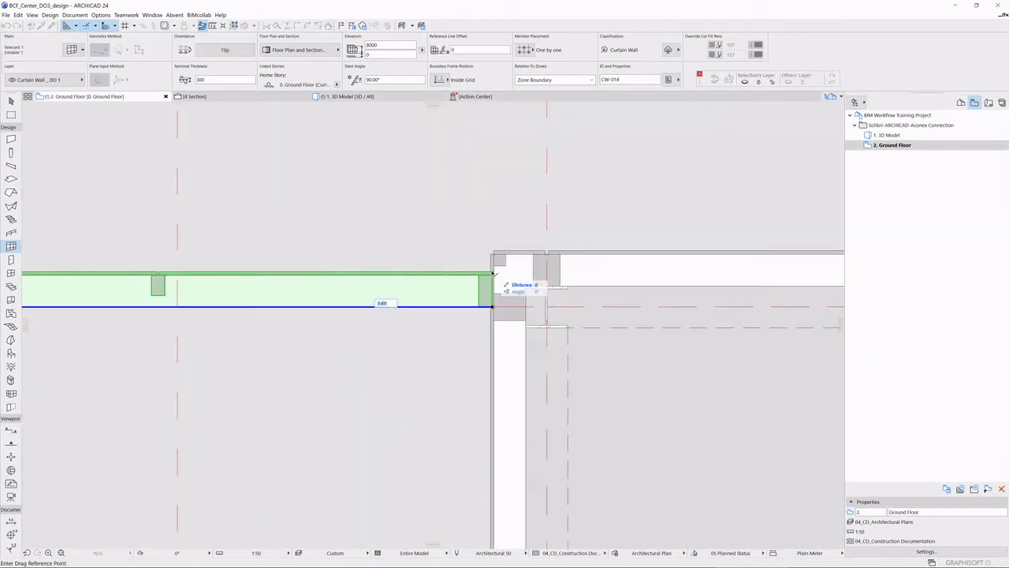
pyautogui.click(493, 272)
pyautogui.scroll(3, 492, 260)
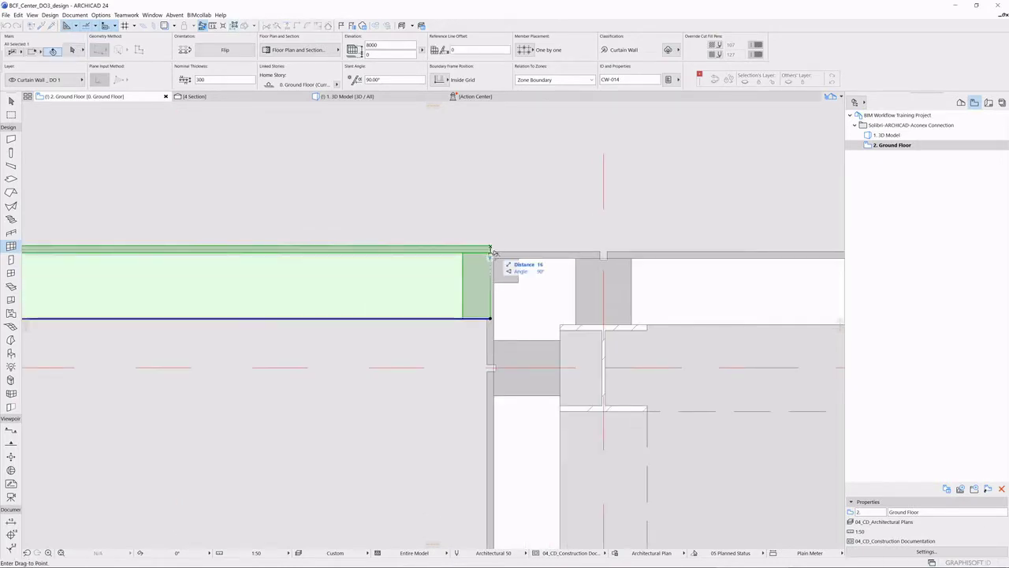
pyautogui.click(491, 252)
pyautogui.scroll(-8, 504, 245)
pyautogui.press('Escape')
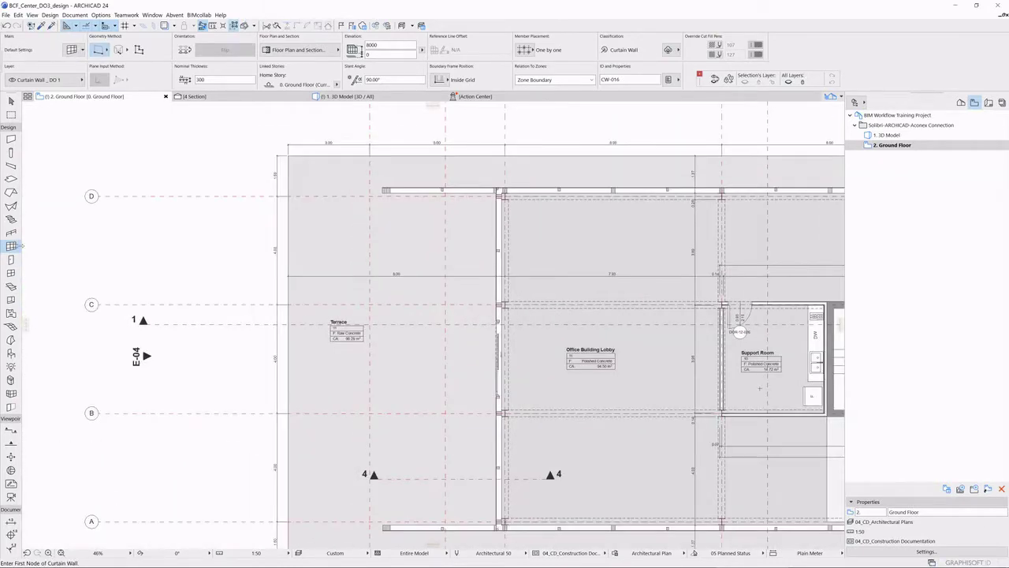
# Draw an outward-slanted front curtain wall between the outer ends of both side walls, 8110 high with a slant angle of 105.38°
pyautogui.press('F3')
pyautogui.keyDown('shift'); pyautogui.moveTo(431, 246); pyautogui.dragTo(383, 417, button='middle'); pyautogui.keyUp('shift')
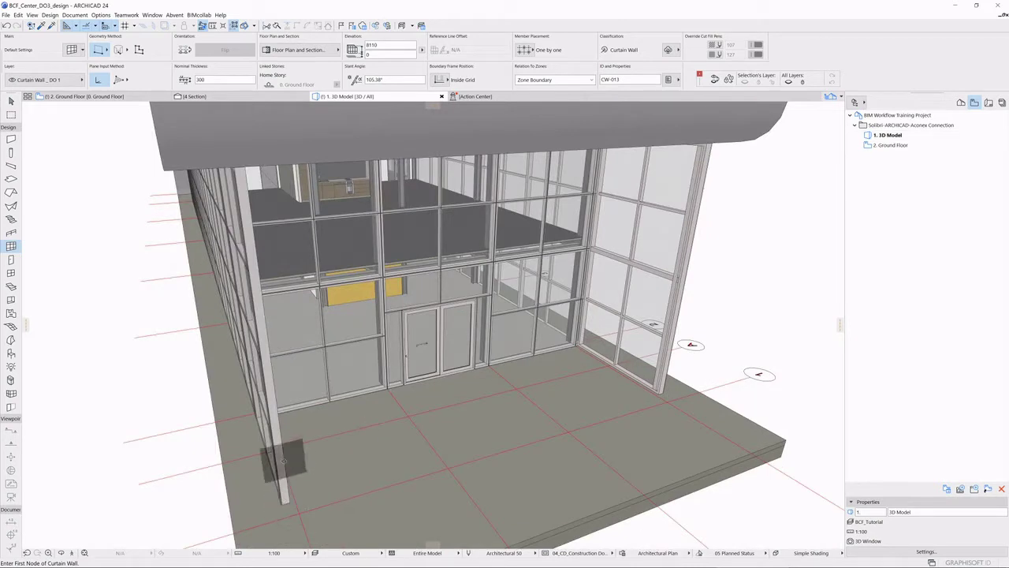
pyautogui.click(282, 499)
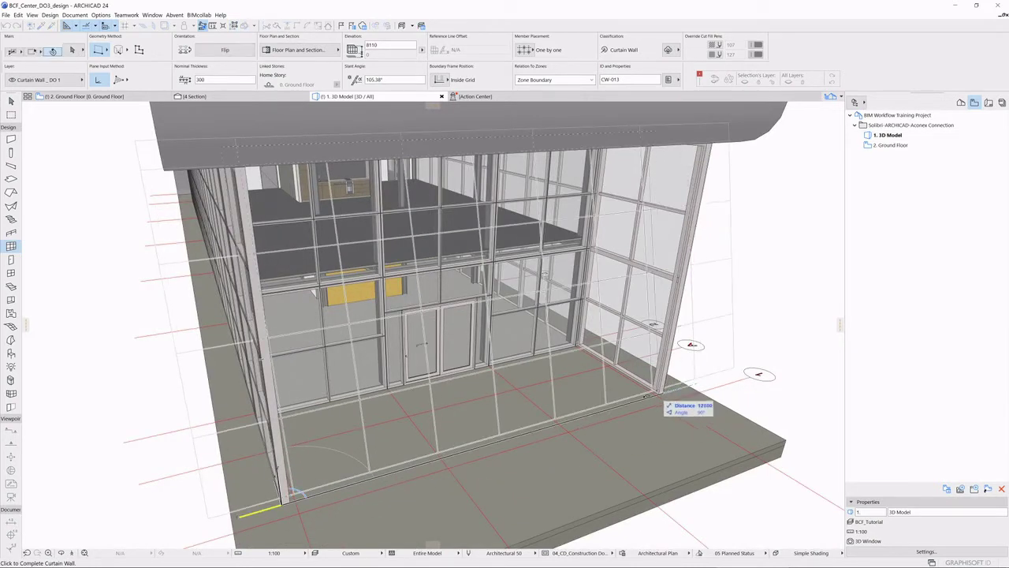
pyautogui.click(646, 396)
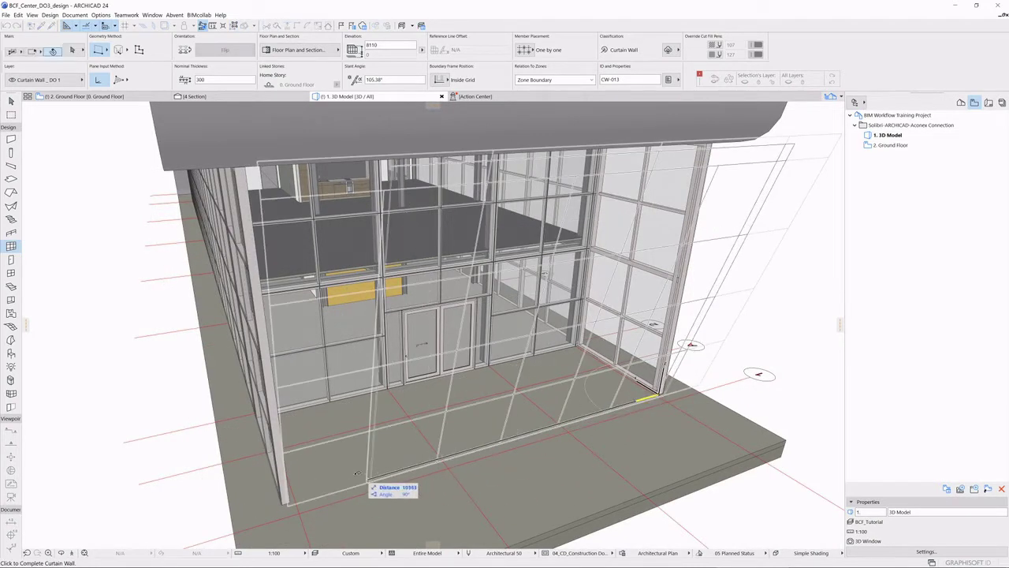
pyautogui.click(341, 497)
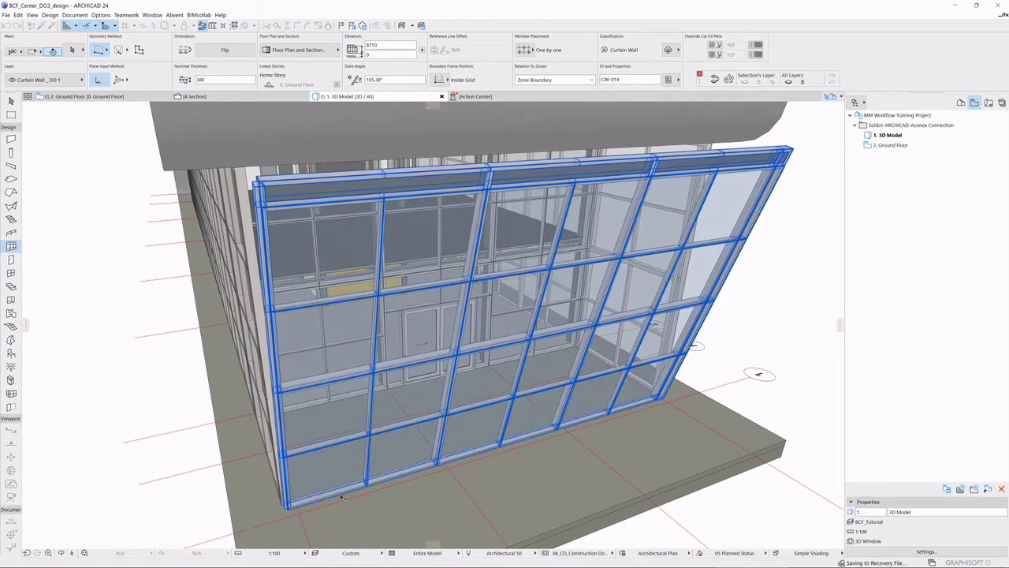
pyautogui.press('Escape')
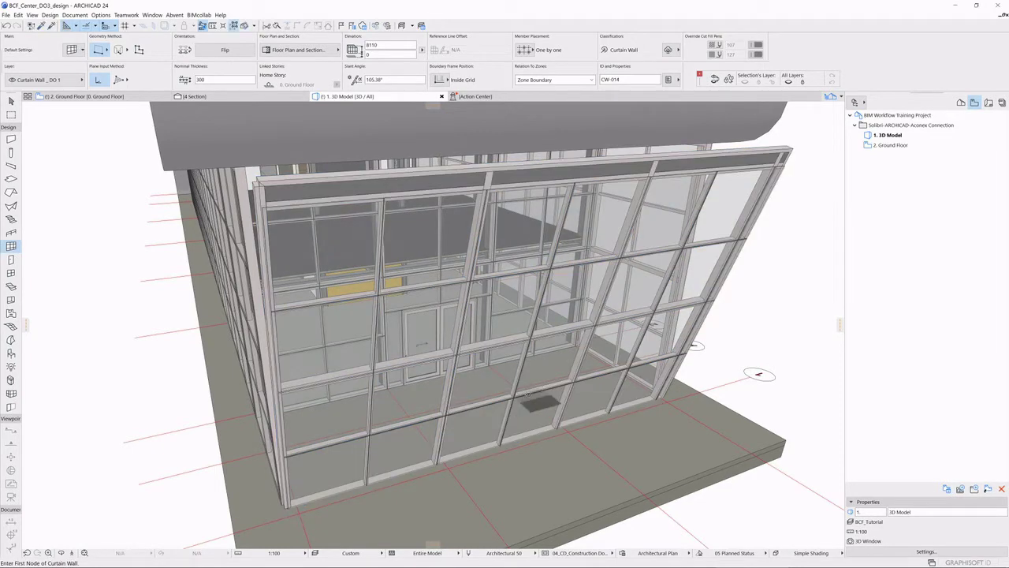
# Reshape the side curtain wall's outer edge to follow the slanted front and select a ground-level panel for editing
pyautogui.press('F2')
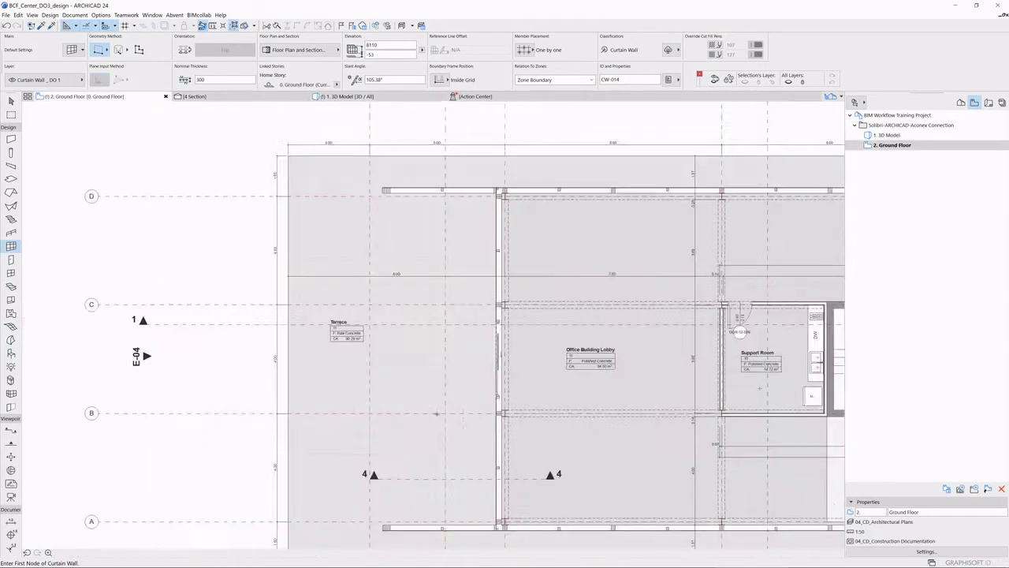
pyautogui.scroll(5, 470, 364)
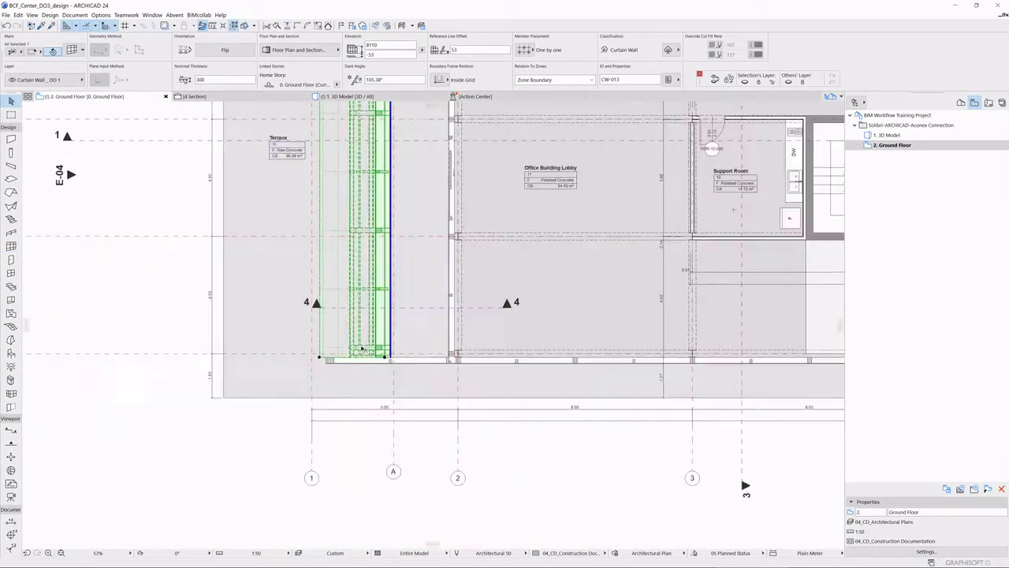
pyautogui.press('F3')
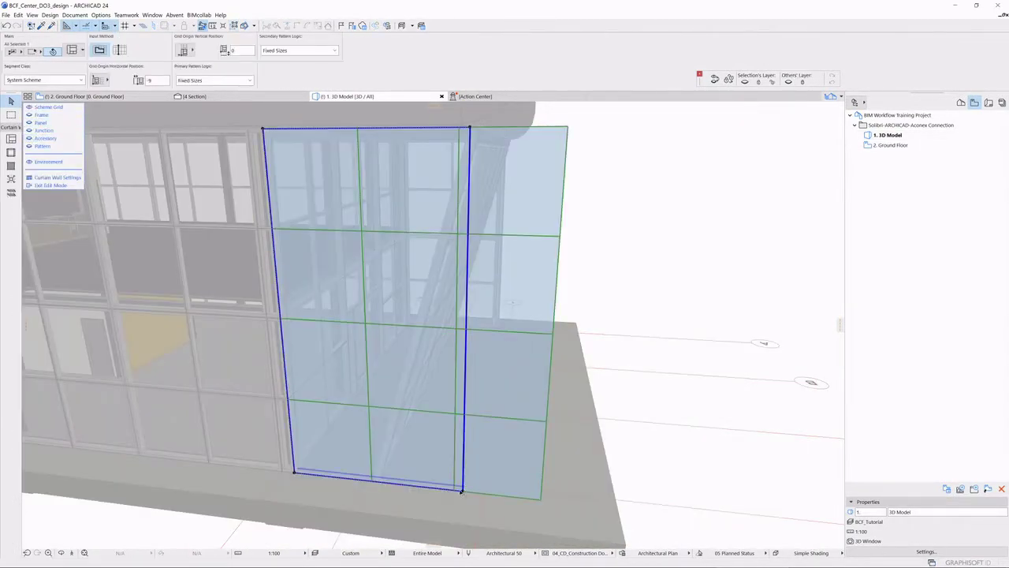
pyautogui.click(468, 128)
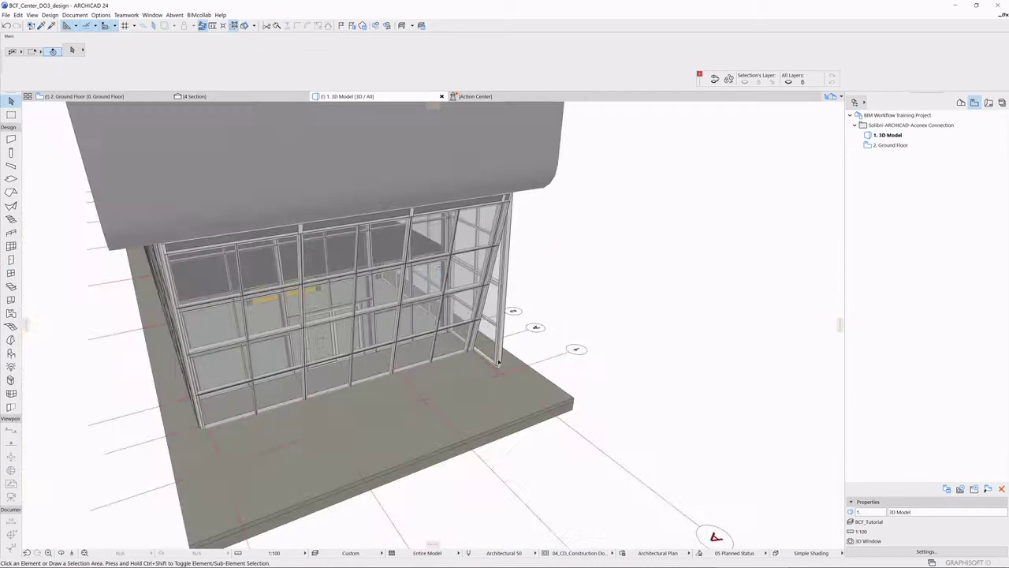
pyautogui.doubleClick(498, 362)
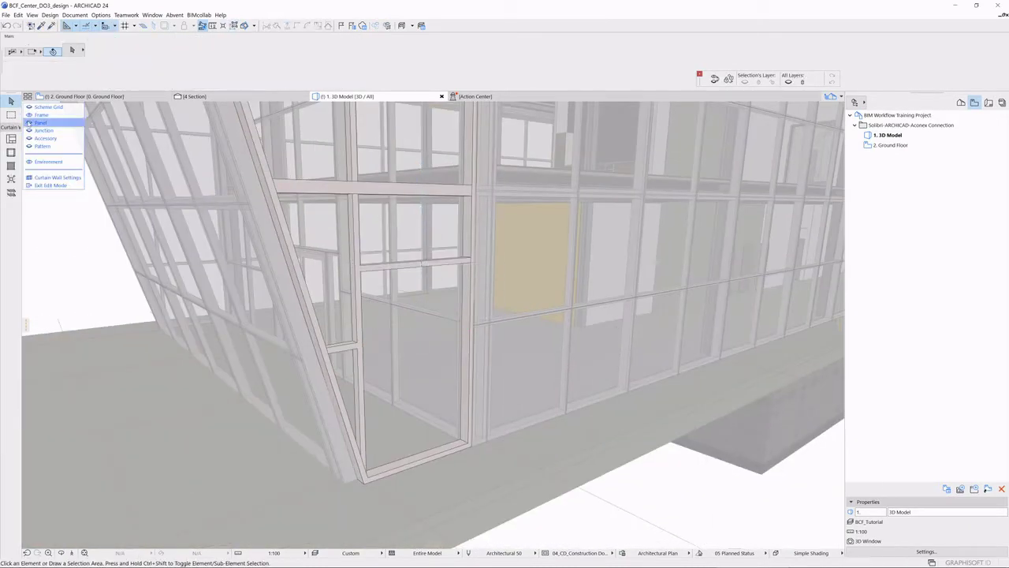
pyautogui.click(416, 394)
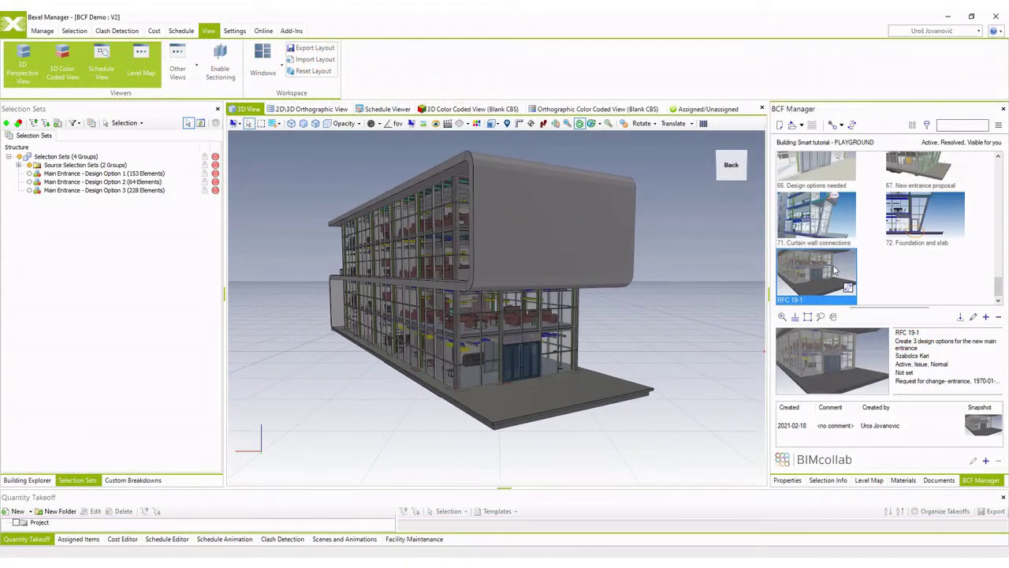
# Switch to Bexel Manager, open the RFC 19-1 viewpoint and display Main Entrance Design Options 1, 2 and 3 in turn
pyautogui.click(831, 267)
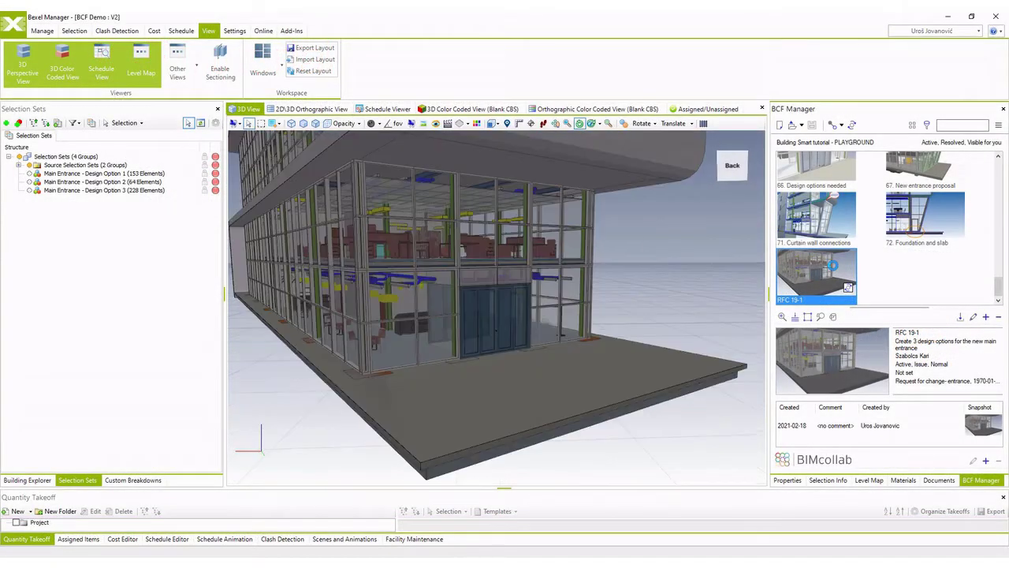
pyautogui.click(30, 173)
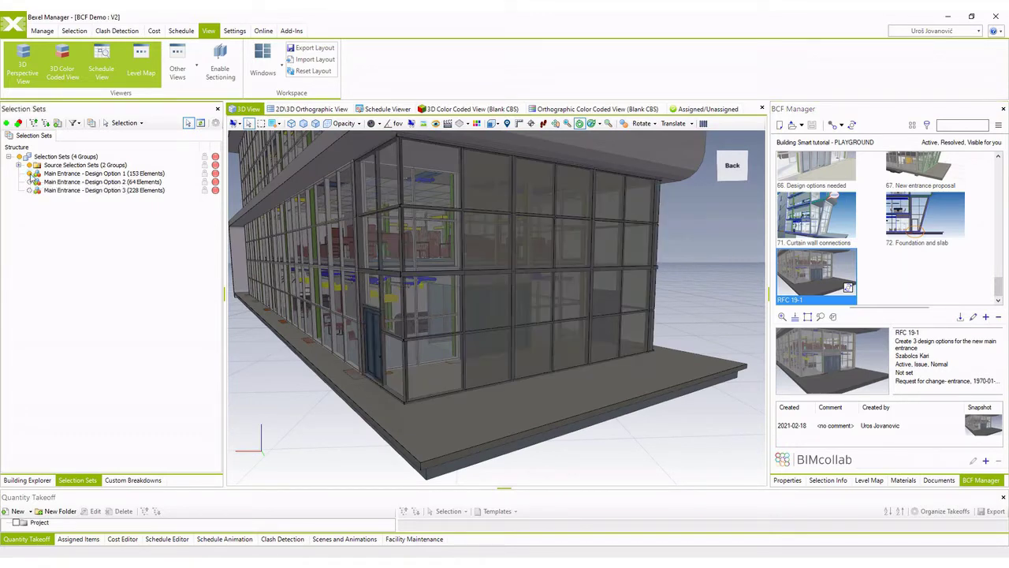
pyautogui.moveTo(689, 220); pyautogui.dragTo(764, 284)
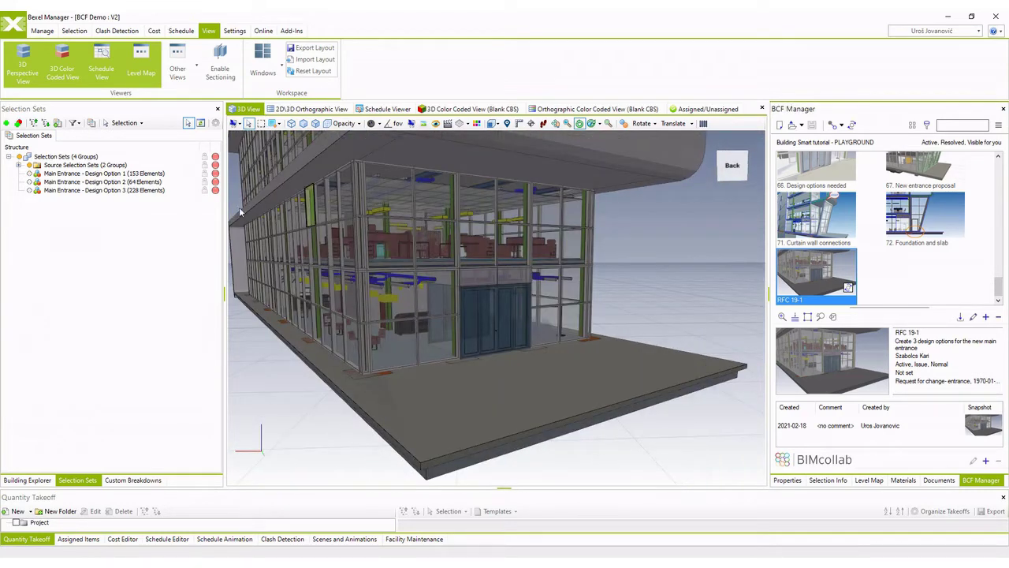
pyautogui.click(28, 182)
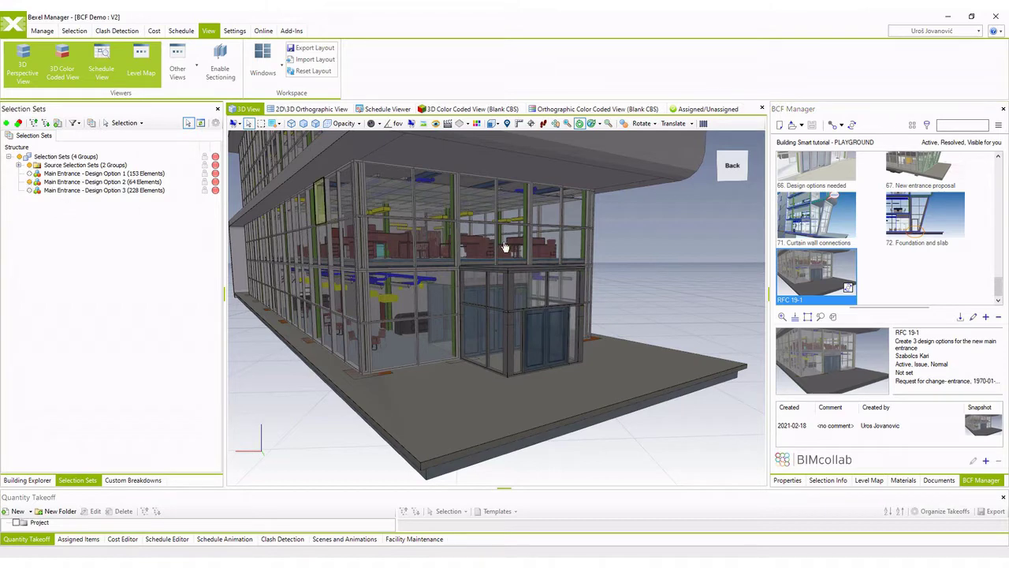
pyautogui.click(29, 191)
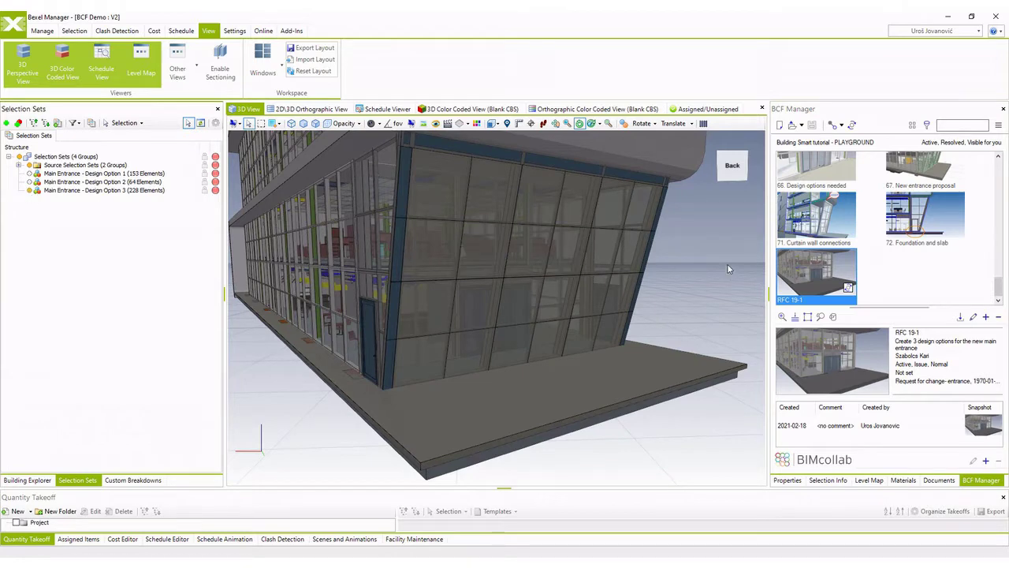
# Examine the Design Option 3 entrance from several sides, including its model isolated together with the structure
pyautogui.moveTo(698, 246); pyautogui.dragTo(599, 339)
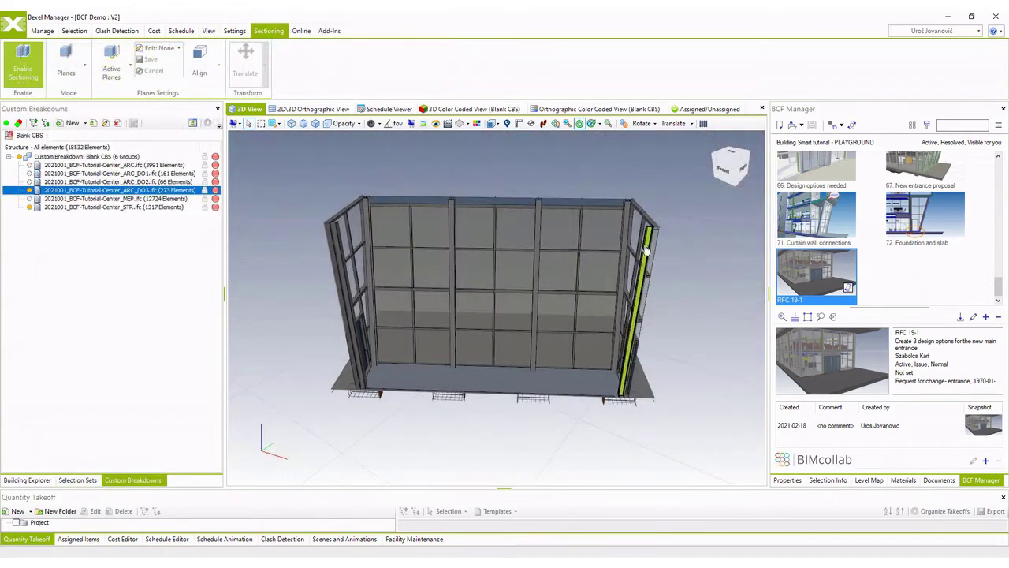
pyautogui.moveTo(694, 260); pyautogui.dragTo(608, 305)
pyautogui.moveTo(608, 305); pyautogui.dragTo(733, 283, button='middle')
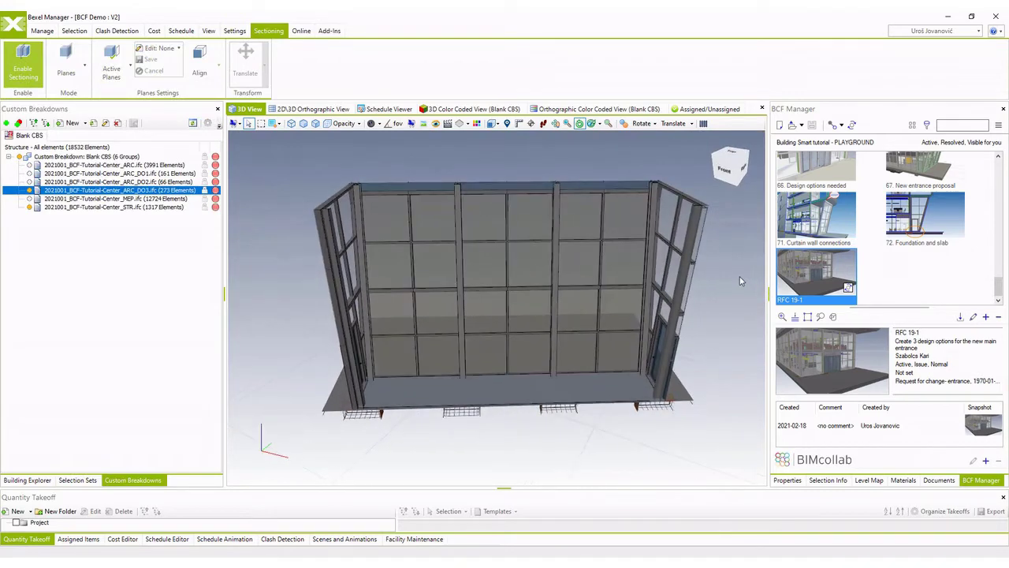
# Select the six structural columns of the Design Option 3 entrance together
pyautogui.click(694, 219)
pyautogui.keyDown('ctrl'); pyautogui.click(653, 213); pyautogui.keyUp('ctrl')
pyautogui.keyDown('ctrl'); pyautogui.click(557, 213); pyautogui.keyUp('ctrl')
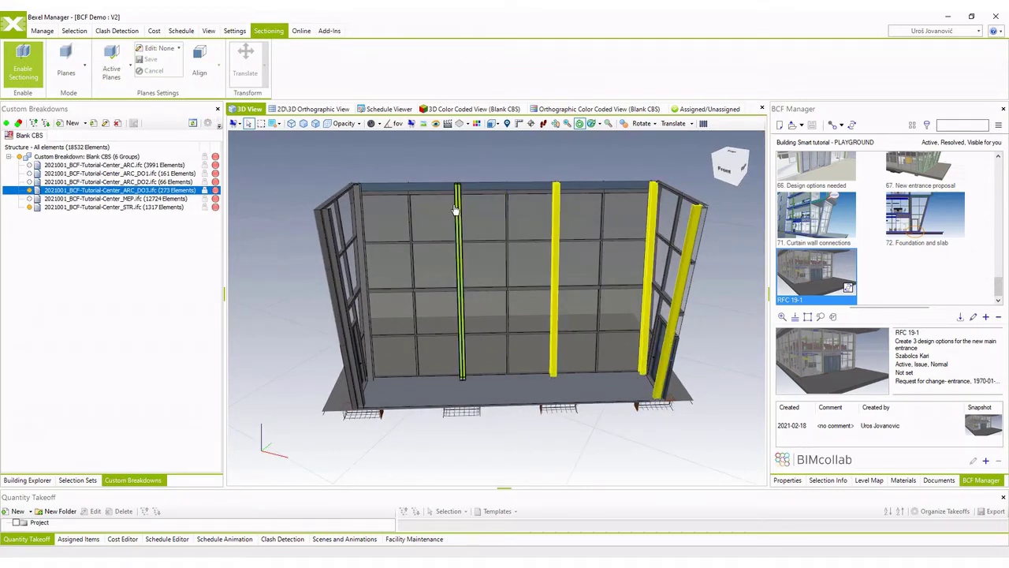
pyautogui.keyDown('ctrl'); pyautogui.click(459, 221); pyautogui.keyUp('ctrl')
pyautogui.keyDown('ctrl'); pyautogui.click(360, 221); pyautogui.keyUp('ctrl')
pyautogui.keyDown('ctrl'); pyautogui.click(341, 237); pyautogui.keyUp('ctrl')
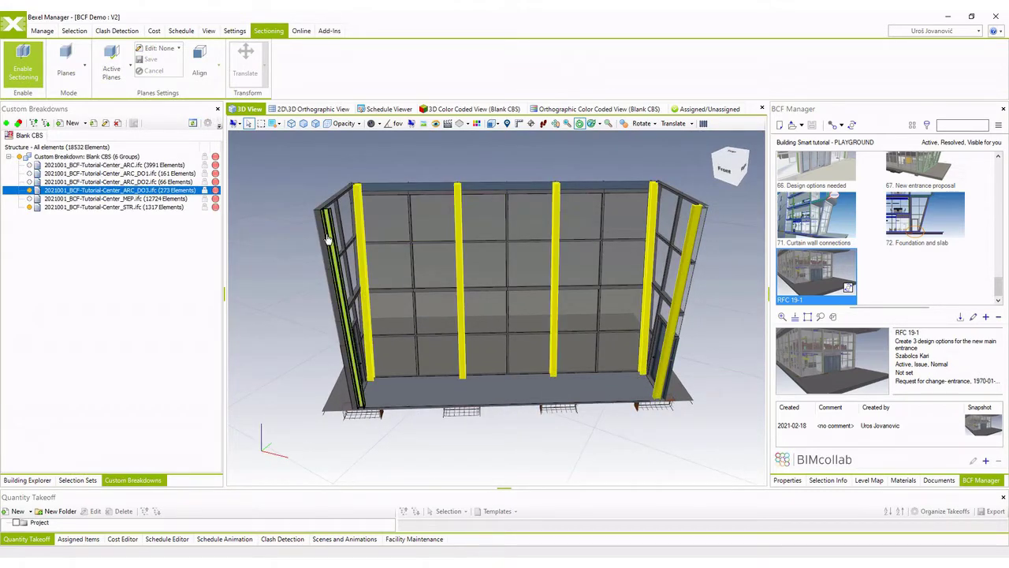
# Create assigned issue RFC 19-2, milestone Request for change- entrance, area 01. Ground floor - entrance, asking to verify structural member sizes and foundation requirements
pyautogui.click(986, 316)
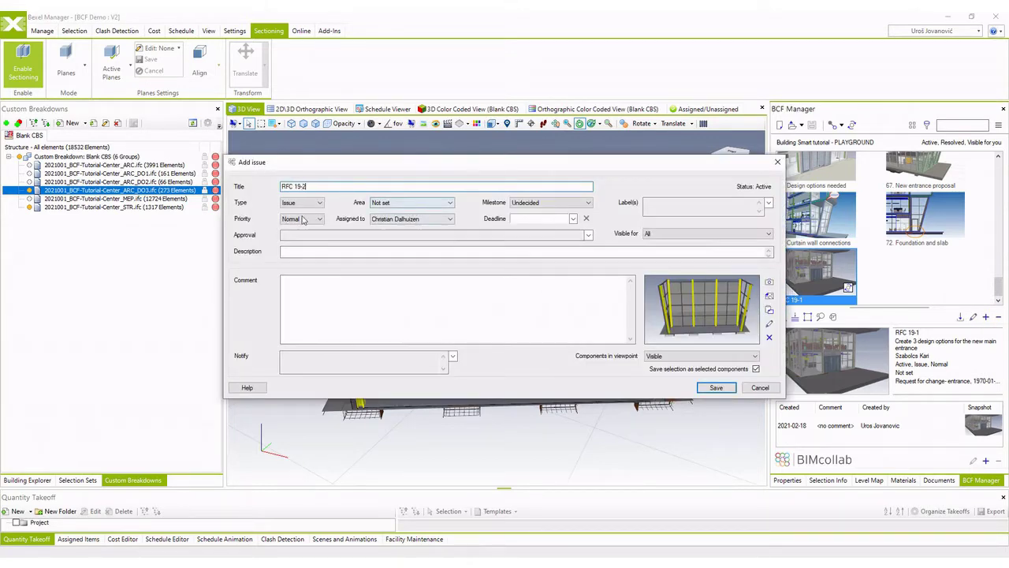
pyautogui.click(384, 220)
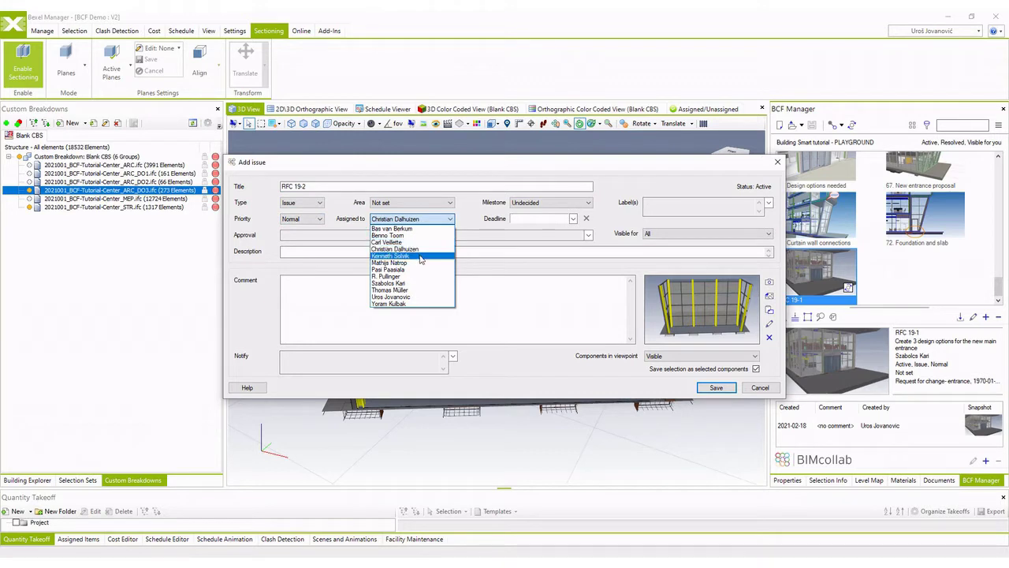
pyautogui.click(410, 283)
pyautogui.click(377, 202)
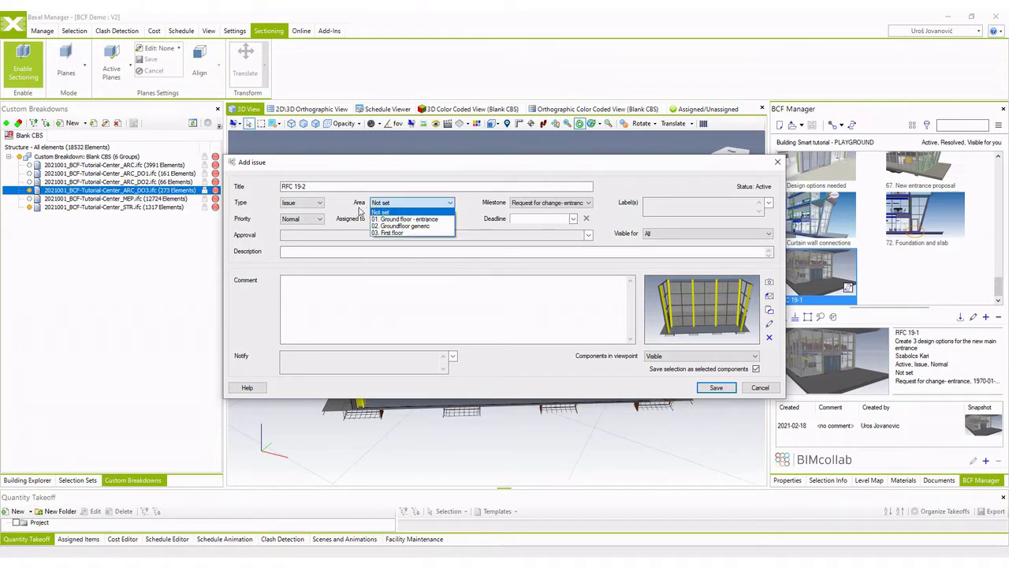
pyautogui.click(431, 219)
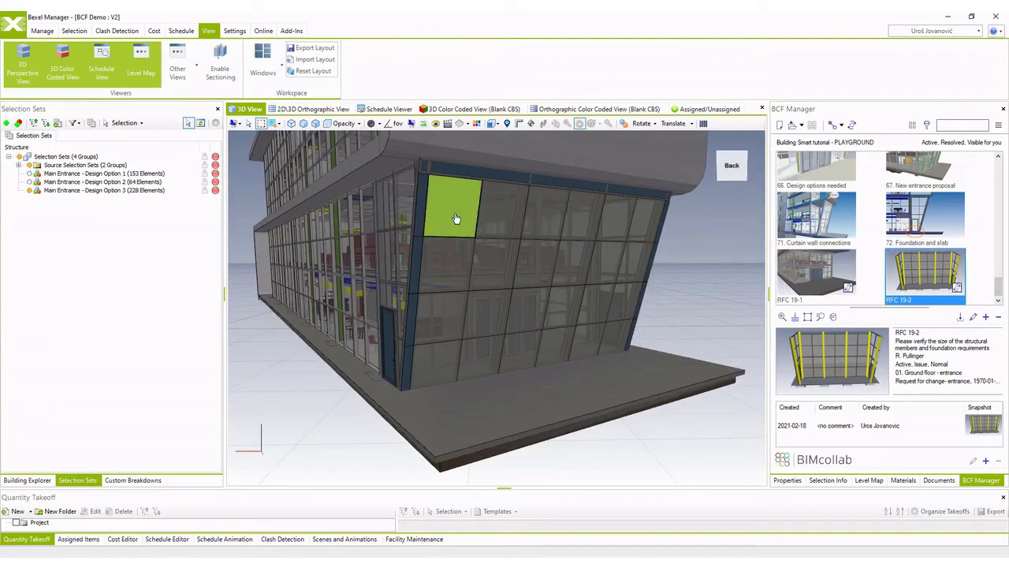
# Select the slanted front glazing and add issue RFC 19-3 for it, with an assignee and the milestone Request for change- entrance
pyautogui.moveTo(458, 217)
pyautogui.keyDown('ctrl'); pyautogui.mouseDown()
pyautogui.moveTo(579, 264)
pyautogui.moveTo(592, 336)
pyautogui.moveTo(520, 313)
pyautogui.moveTo(441, 321)
pyautogui.moveTo(645, 234)
pyautogui.mouseUp(); pyautogui.keyUp('ctrl')
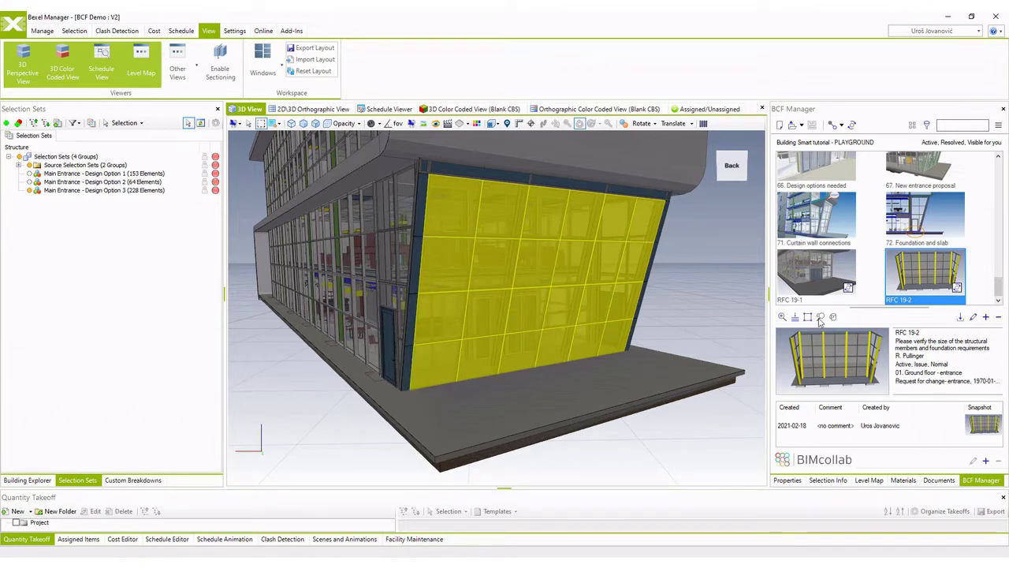
pyautogui.click(985, 317)
pyautogui.moveTo(497, 167); pyautogui.dragTo(552, 236)
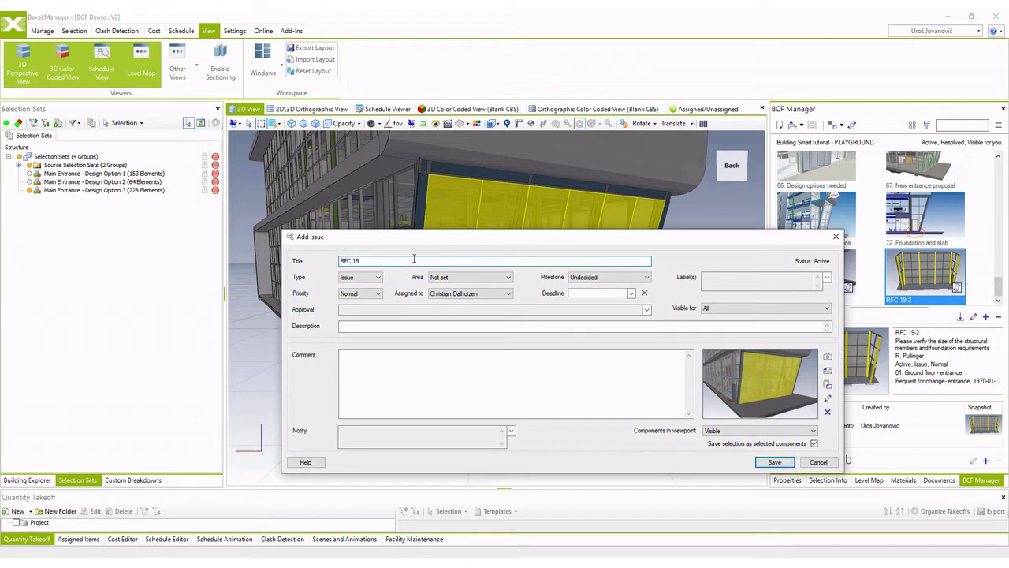
pyautogui.click(453, 293)
pyautogui.click(609, 277)
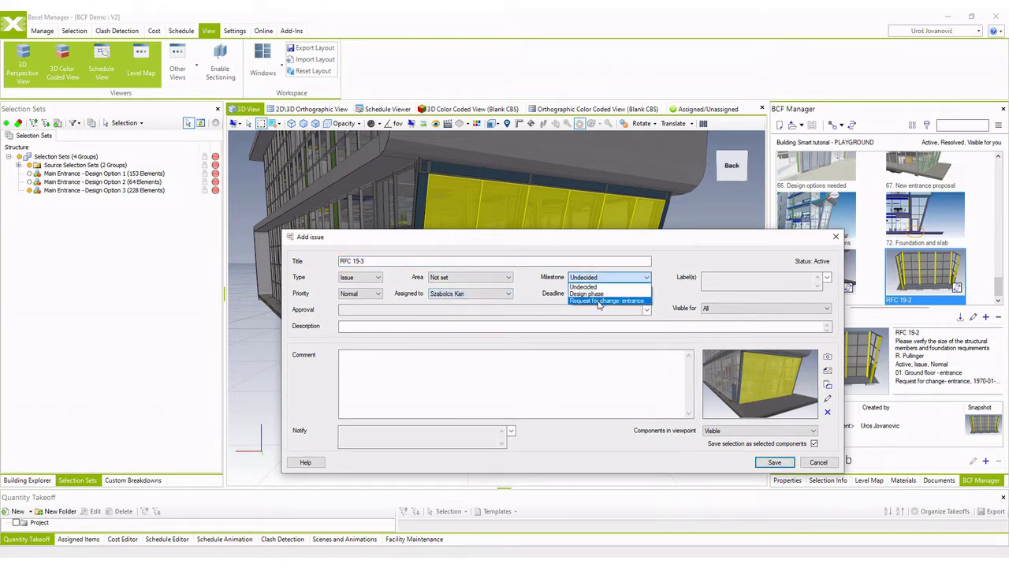
pyautogui.click(599, 299)
# Set the issue's area to 01. Ground floor - entrance, enter the description "Prevent overheating with cool glass coating" and save it
pyautogui.click(469, 276)
pyautogui.click(470, 295)
pyautogui.click(381, 327)
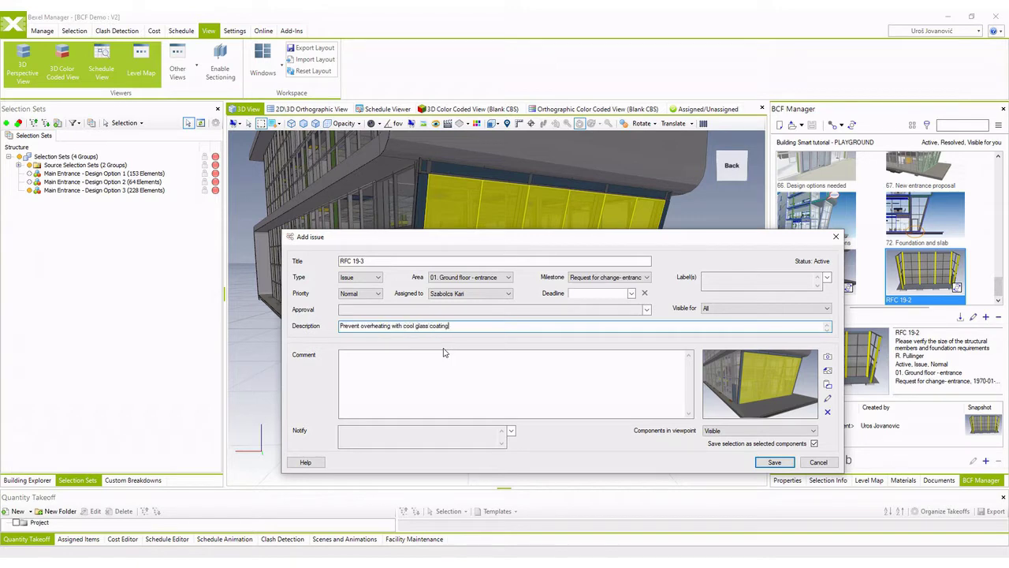
pyautogui.click(773, 464)
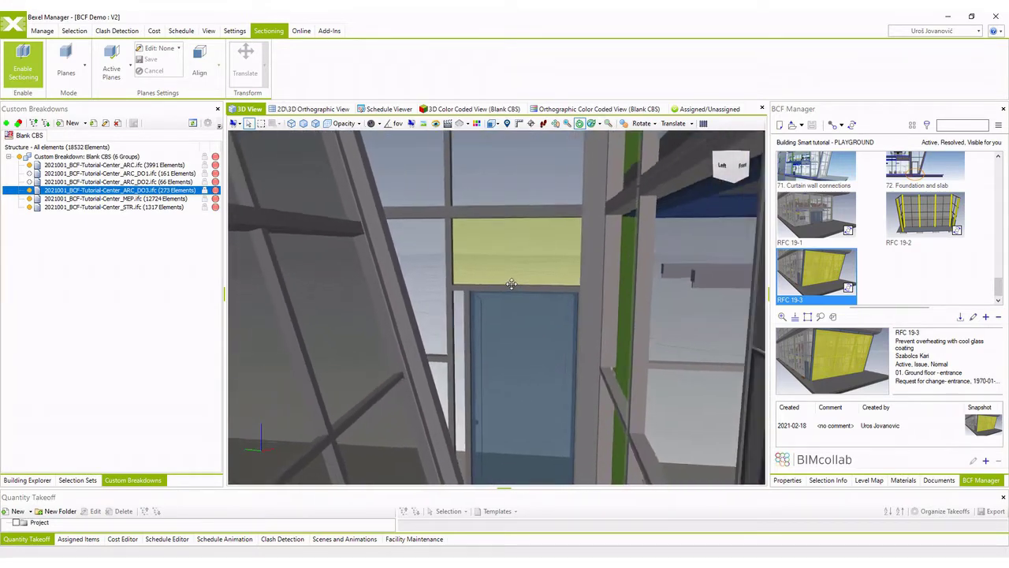
# Add issue RFC 19-4 from the view of the entrance door, with area 01. Ground floor - entrance and milestone Request for change- entrance
pyautogui.click(986, 318)
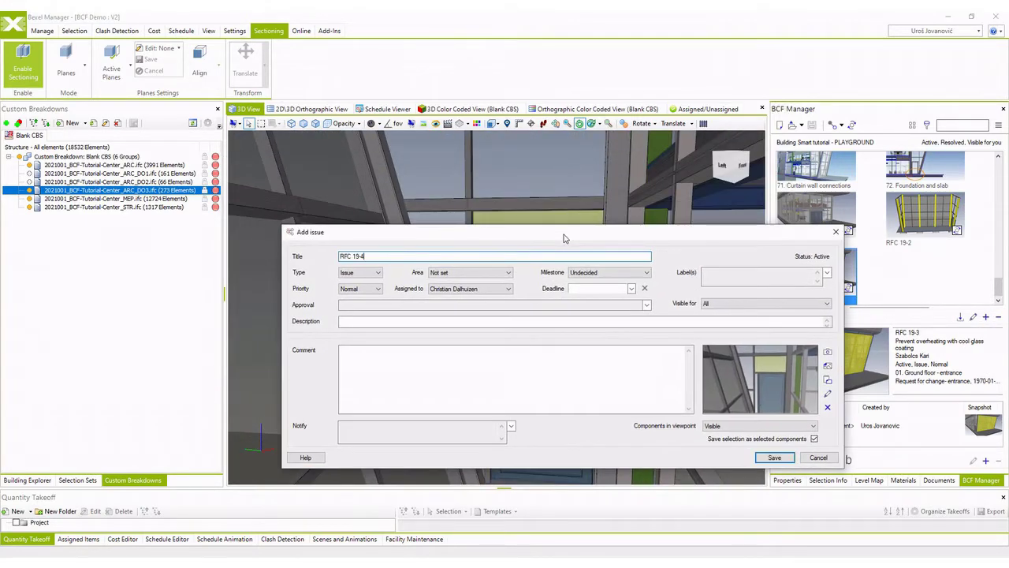
pyautogui.click(470, 273)
pyautogui.click(471, 290)
pyautogui.click(609, 273)
pyautogui.click(600, 297)
# Choose an assignee for RFC 19-4, describe the request to investigate whether an air curtain is needed, and open its snapshot for markup
pyautogui.click(473, 290)
pyautogui.click(474, 338)
pyautogui.click(470, 319)
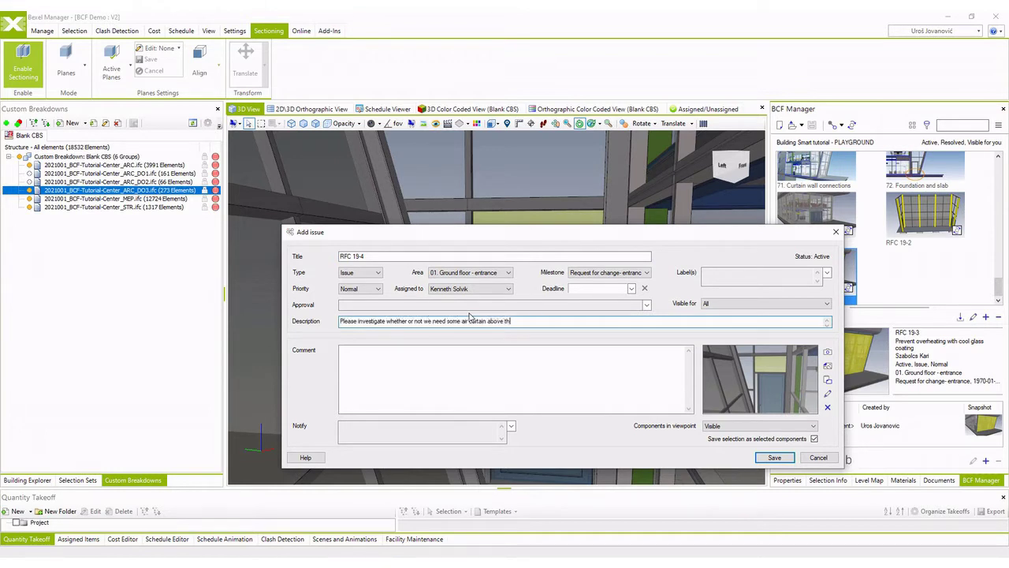
pyautogui.click(827, 394)
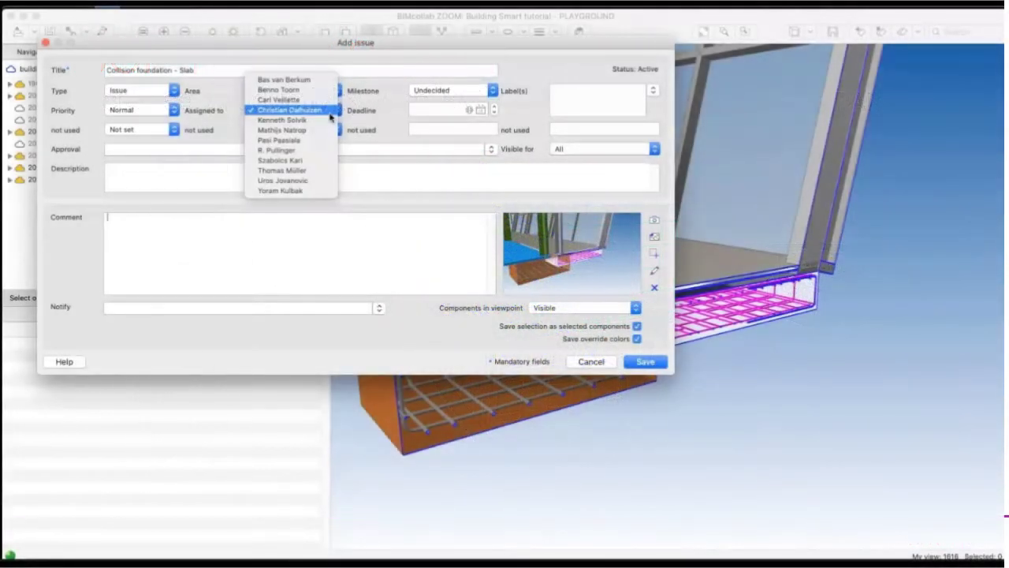
# Switch to BIMcollab ZOOM and give the new Collision foundation - Slab issue an assignee and the area 01. Ground floor - entrance
pyautogui.click(291, 150)
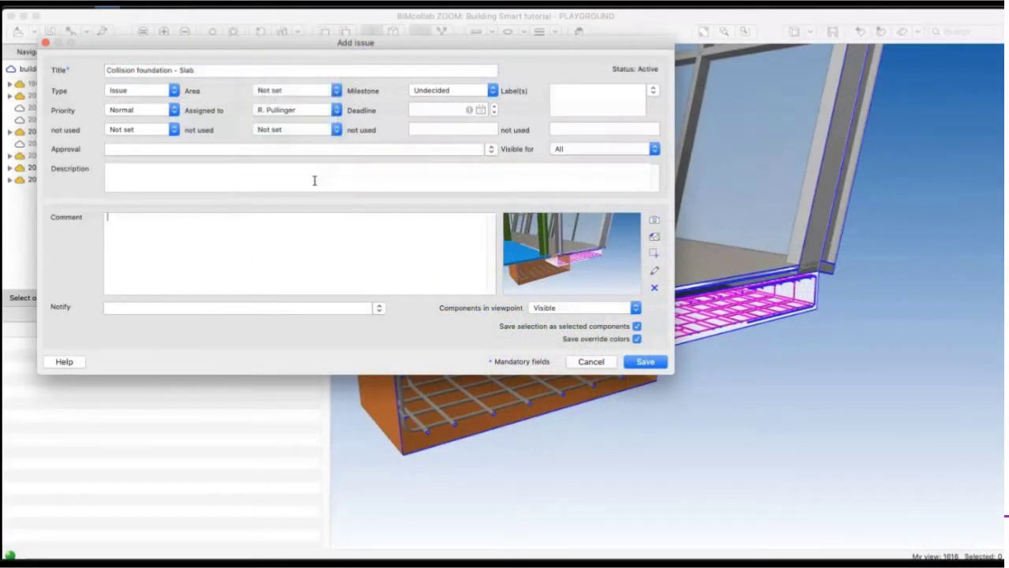
pyautogui.click(295, 90)
pyautogui.click(288, 100)
pyautogui.click(450, 90)
pyautogui.click(440, 91)
# Label the foundation collision issue 02. Structural, add the comment "Can you solve this?" and save it
pyautogui.click(653, 90)
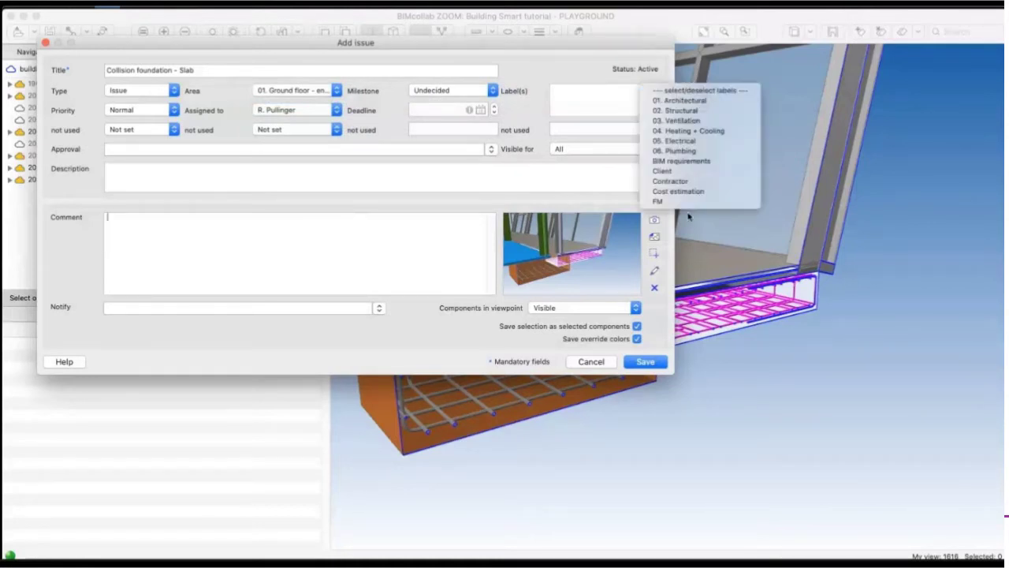
pyautogui.click(670, 110)
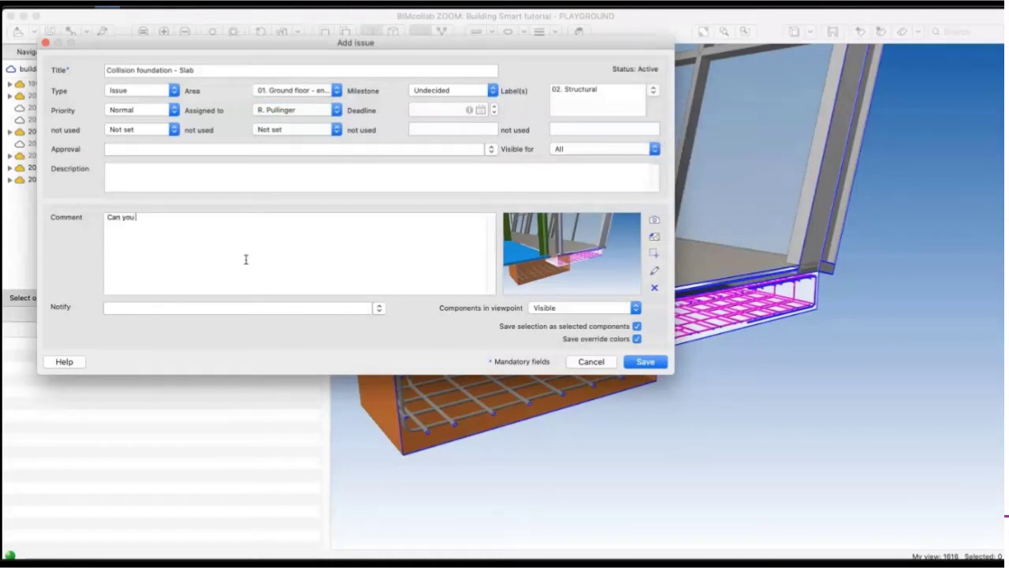
pyautogui.write('?')
pyautogui.click(645, 361)
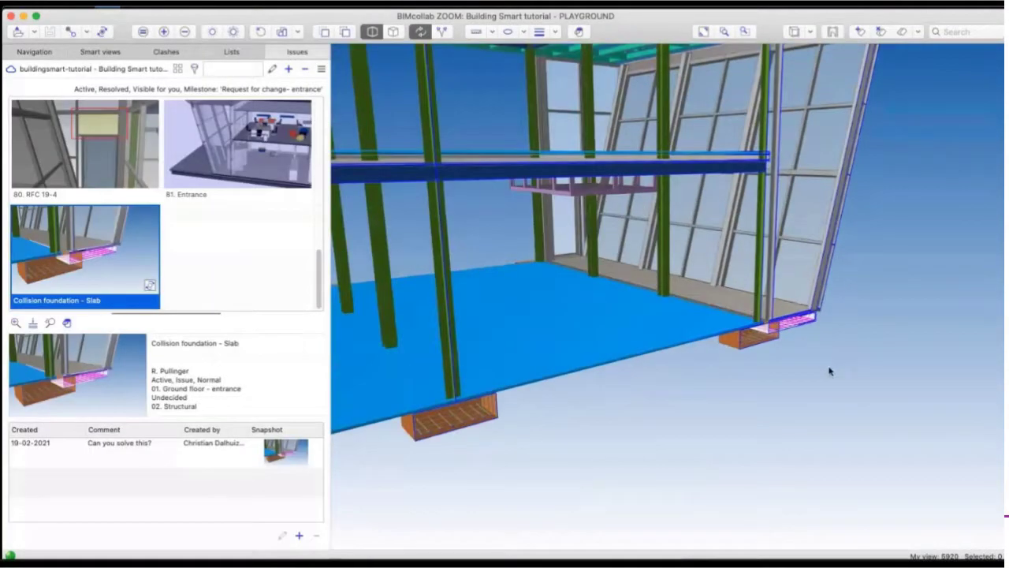
# Examine the slanted entrance structure and its foundations from outside the building
pyautogui.moveTo(830, 370); pyautogui.dragTo(689, 306)
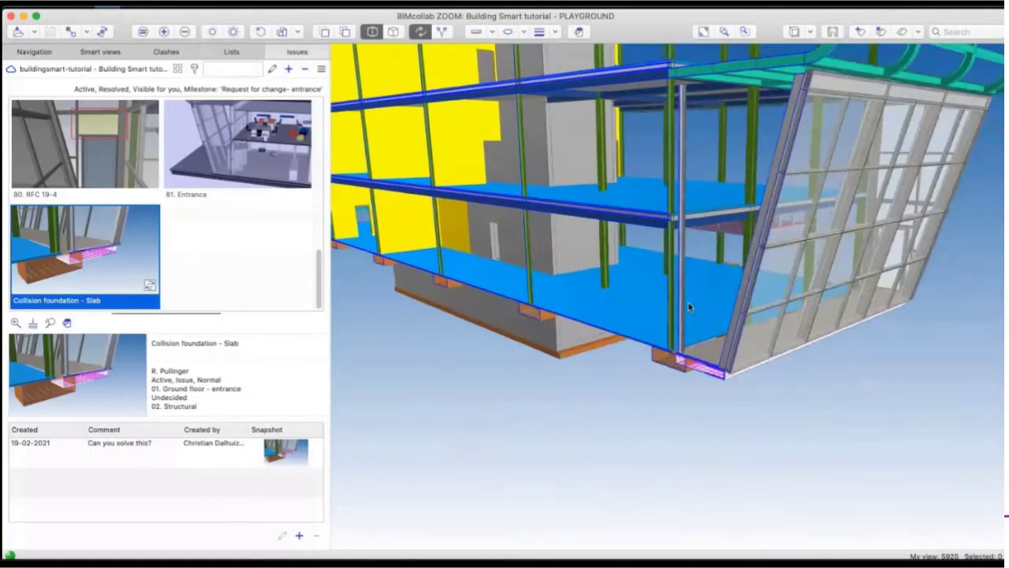
pyautogui.click(831, 306)
pyautogui.press('space')
pyautogui.moveTo(804, 383); pyautogui.dragTo(669, 236)
pyautogui.scroll(5, 660, 360)
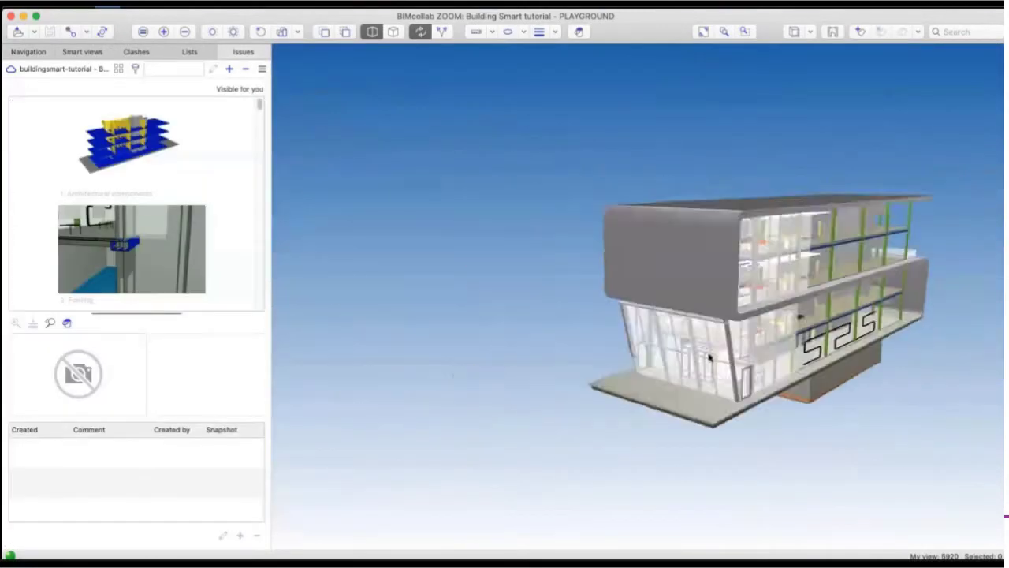
# Measure the gap between the top of a slanted steel column and the roof beam above it
pyautogui.click(710, 354)
pyautogui.scroll(10, 709, 354)
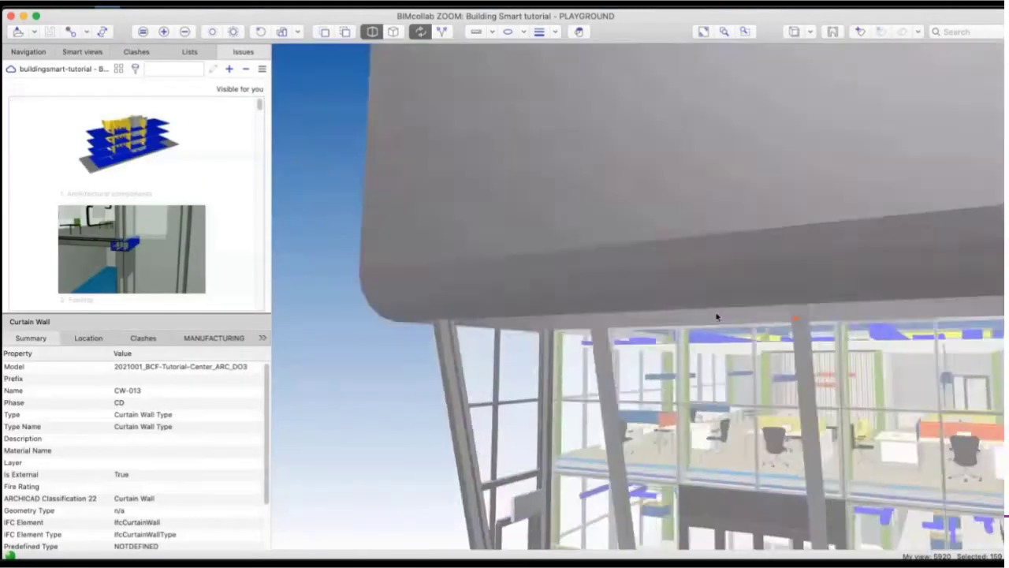
pyautogui.scroll(10, 572, 344)
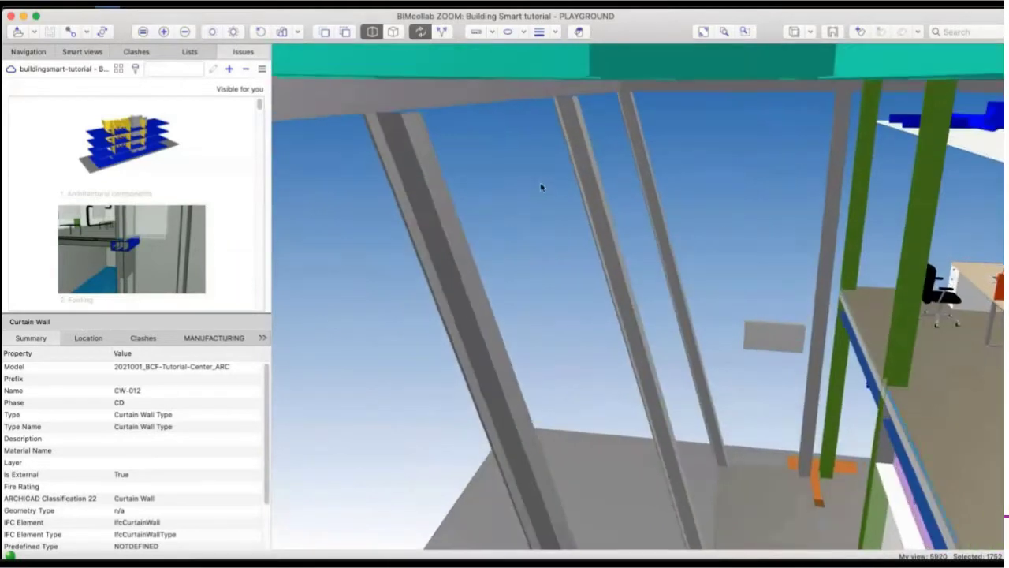
pyautogui.moveTo(541, 188); pyautogui.dragTo(497, 218)
pyautogui.press('m')
pyautogui.click(600, 220)
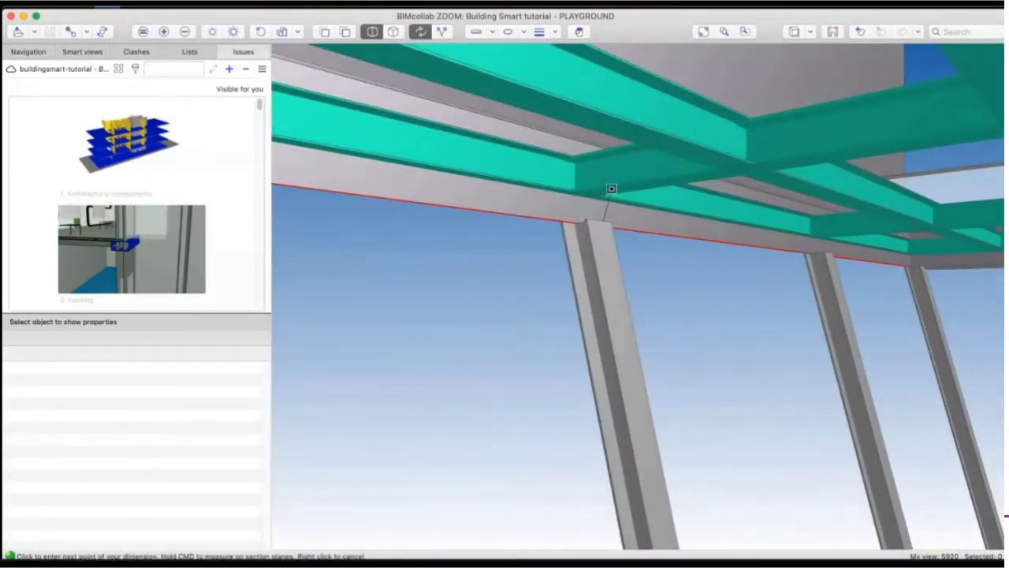
pyautogui.click(610, 192)
pyautogui.moveTo(685, 307); pyautogui.dragTo(636, 352)
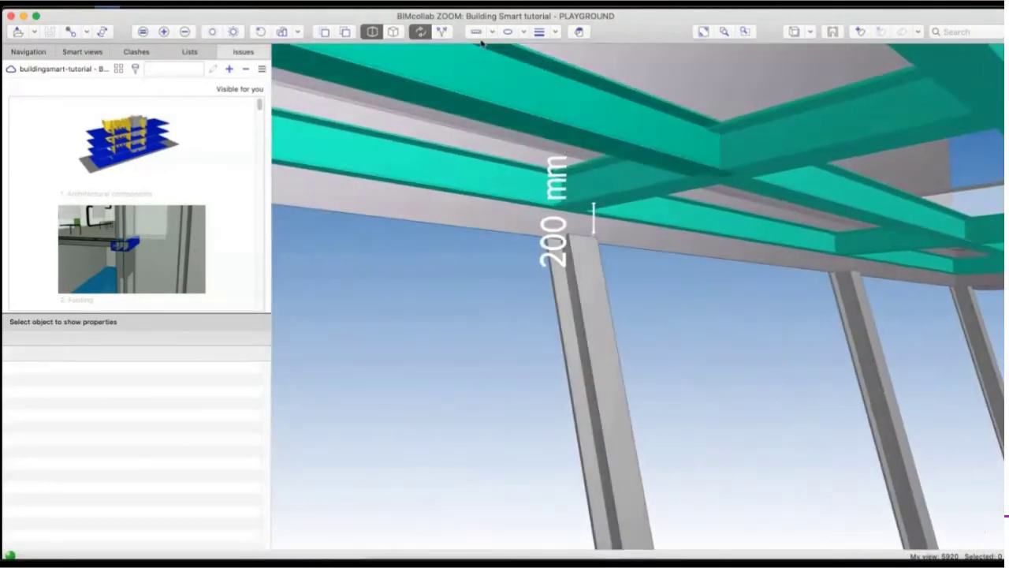
# Annotate the upper ends of two neighbouring slanted columns with arrows pointing up toward the roof structure
pyautogui.click(588, 253)
pyautogui.click(605, 351)
pyautogui.click(504, 32)
pyautogui.click(859, 280)
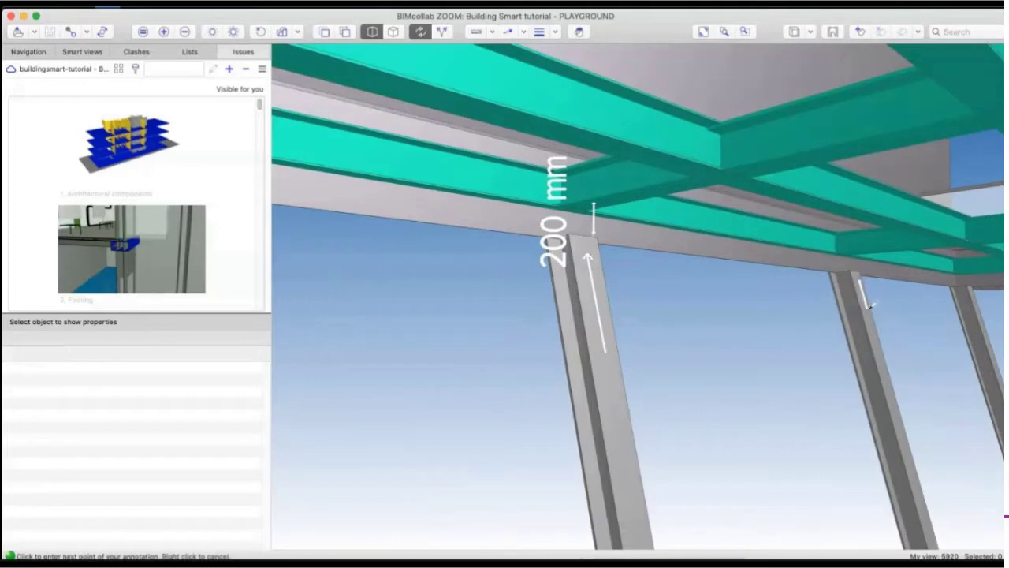
pyautogui.click(870, 320)
pyautogui.click(732, 379)
pyautogui.moveTo(696, 354); pyautogui.dragTo(670, 322)
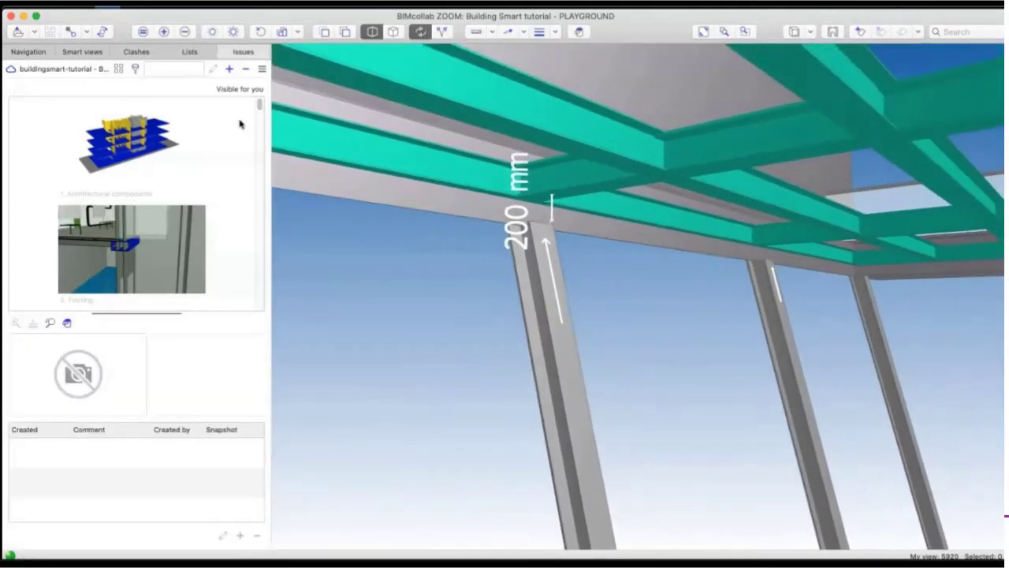
# Add an issue titled "Steel columns do not reach the existing structure" with area 01. Ground floor - entrance, milestone Design phase and label 02. Structural
pyautogui.click(230, 69)
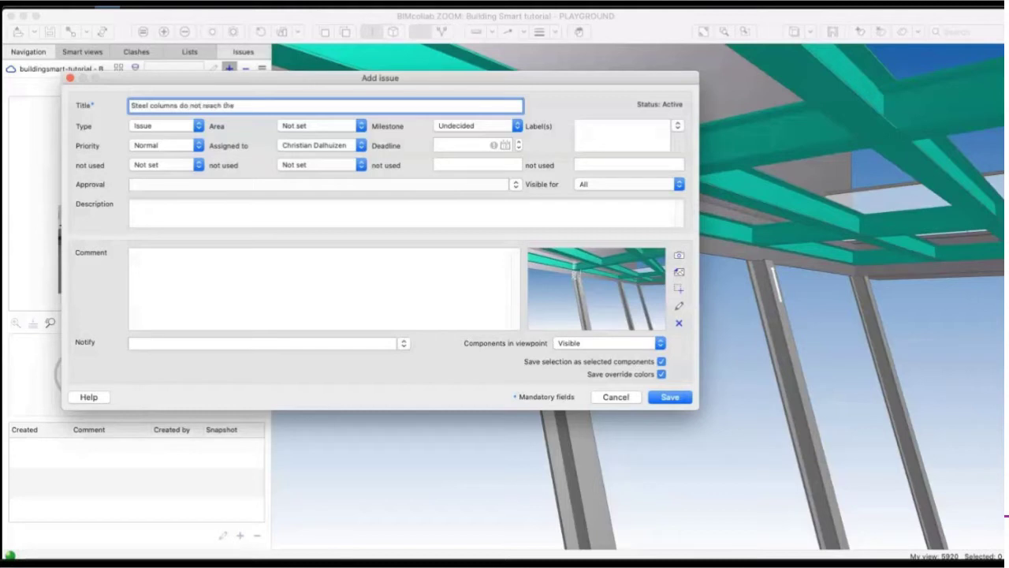
pyautogui.click(323, 124)
pyautogui.click(325, 136)
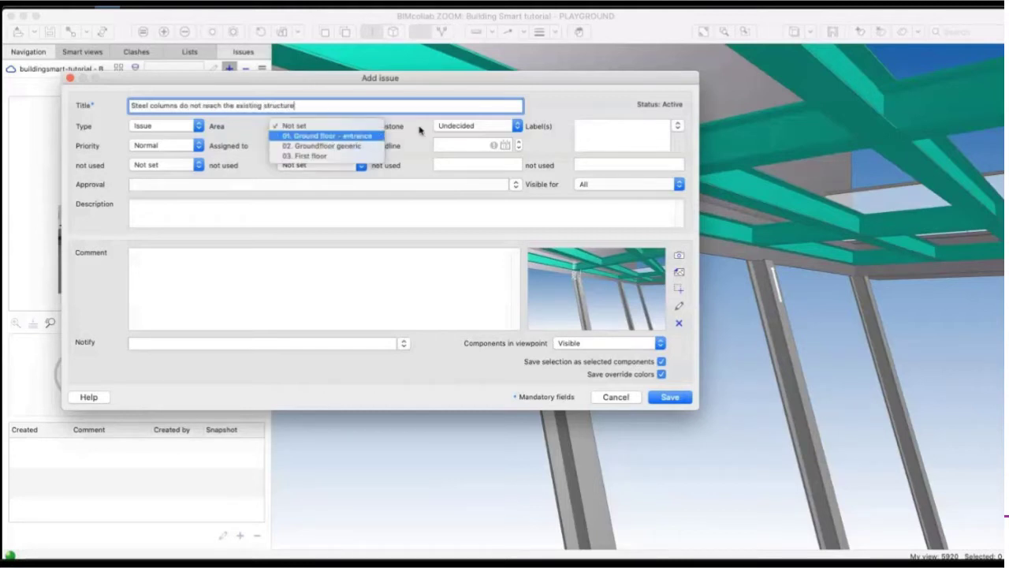
pyautogui.click(469, 126)
pyautogui.click(465, 135)
pyautogui.click(678, 127)
pyautogui.click(698, 146)
# Add the comment "Please extend the columns", set the deadline to 7/3/2021, choose the assignee and save with all visible components associated
pyautogui.click(308, 266)
pyautogui.click(162, 145)
pyautogui.click(145, 146)
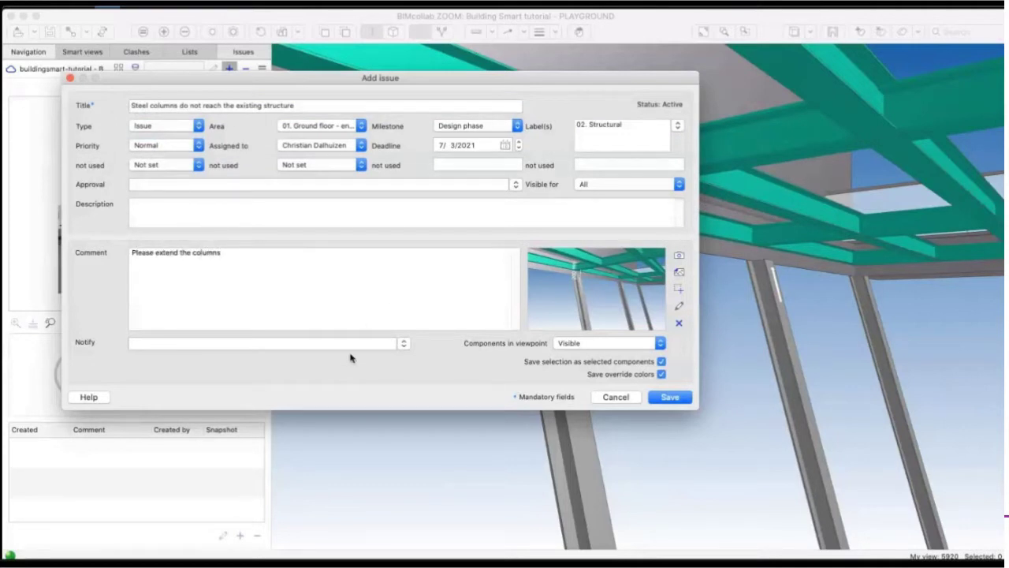
pyautogui.click(321, 150)
pyautogui.click(315, 166)
pyautogui.click(670, 396)
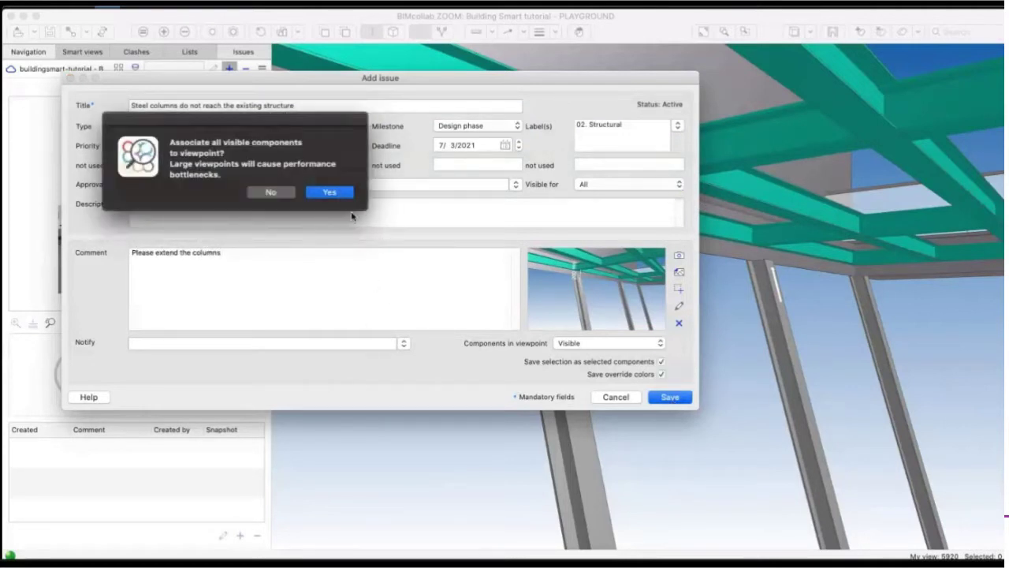
pyautogui.click(329, 192)
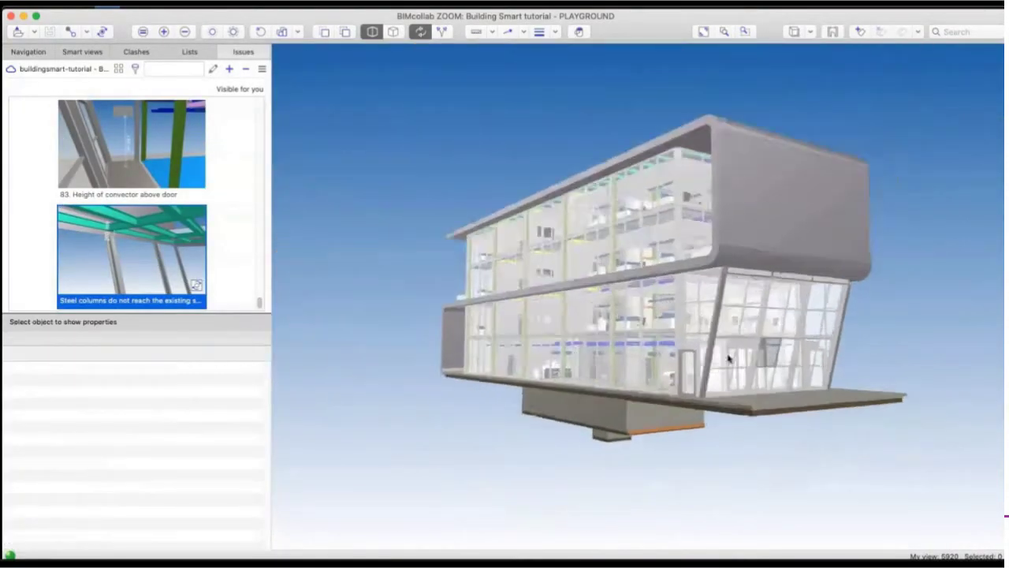
# Open issue RFC 19-3 and inspect the properties and material of a front glass panel
pyautogui.moveTo(260, 305); pyautogui.dragTo(260, 292)
pyautogui.click(132, 150)
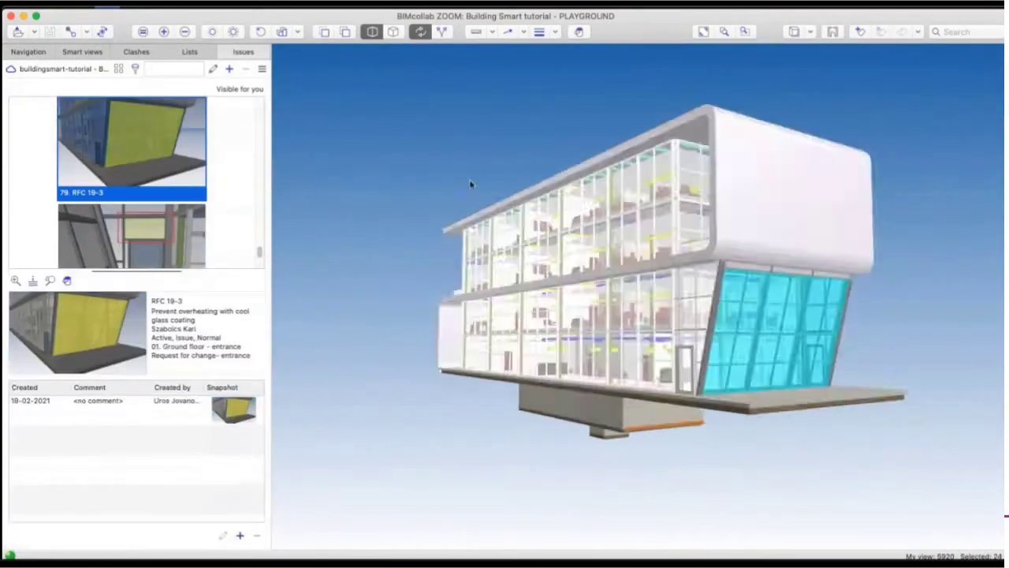
pyautogui.scroll(10, 629, 326)
pyautogui.click(562, 303)
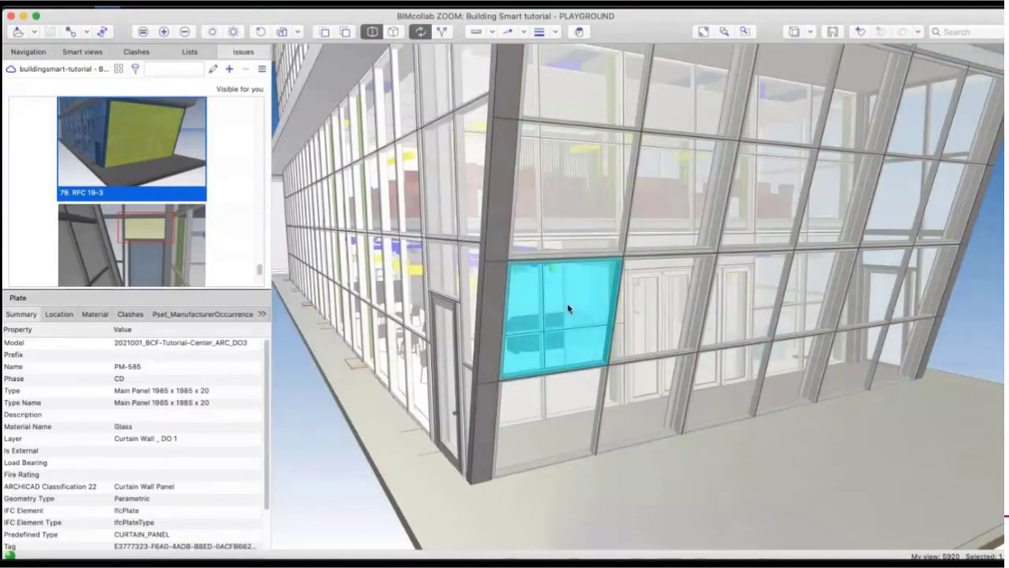
pyautogui.scroll(-2, 170, 449)
pyautogui.click(94, 314)
pyautogui.click(30, 317)
# Add the comment "Can we have a proposal?" to issue RFC 19-3 about the cool glass coating and save it
pyautogui.click(100, 197)
pyautogui.click(213, 69)
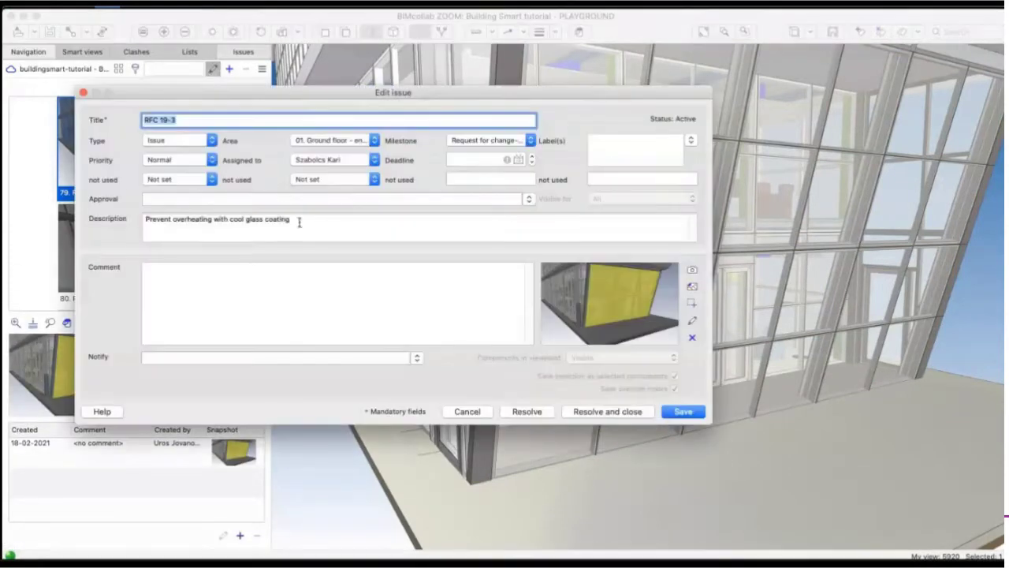
pyautogui.moveTo(145, 223); pyautogui.dragTo(316, 233)
pyautogui.click(317, 234)
pyautogui.moveTo(230, 222); pyautogui.dragTo(294, 221)
pyautogui.click(336, 227)
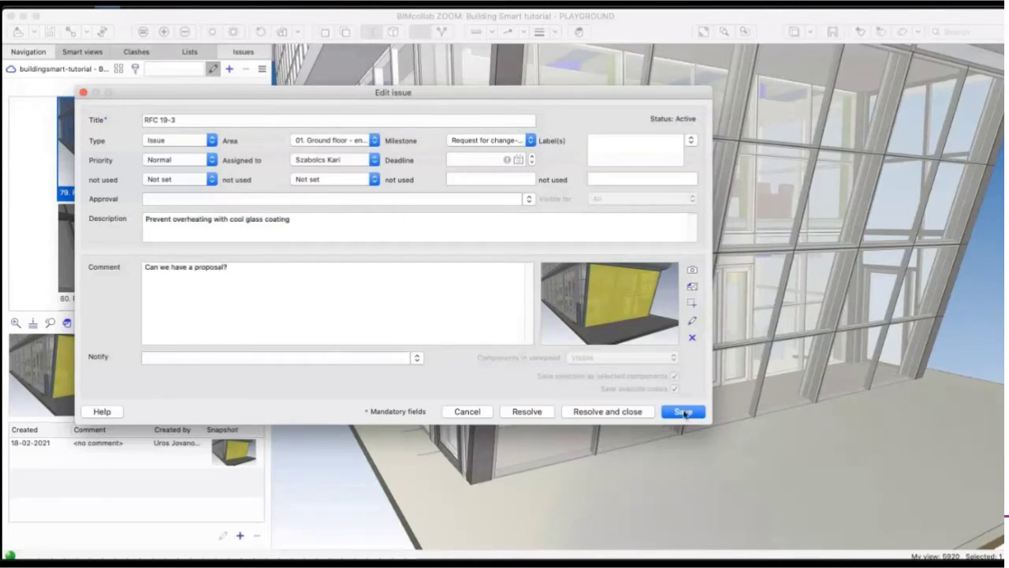
pyautogui.click(683, 412)
pyautogui.click(367, 468)
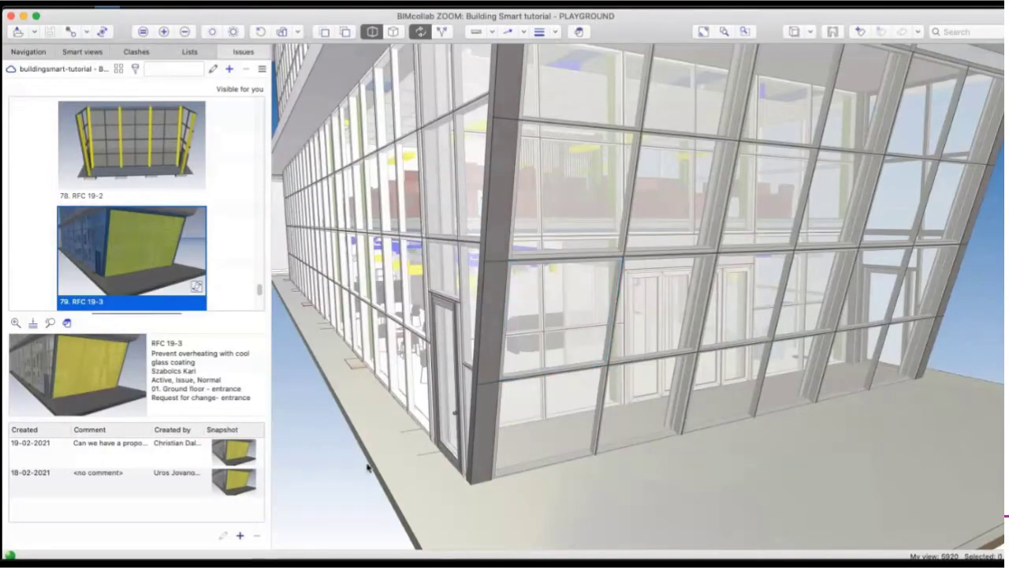
# Measure the width of the narrow panel between the side entrance door and the slanted front
pyautogui.moveTo(368, 468); pyautogui.dragTo(534, 434)
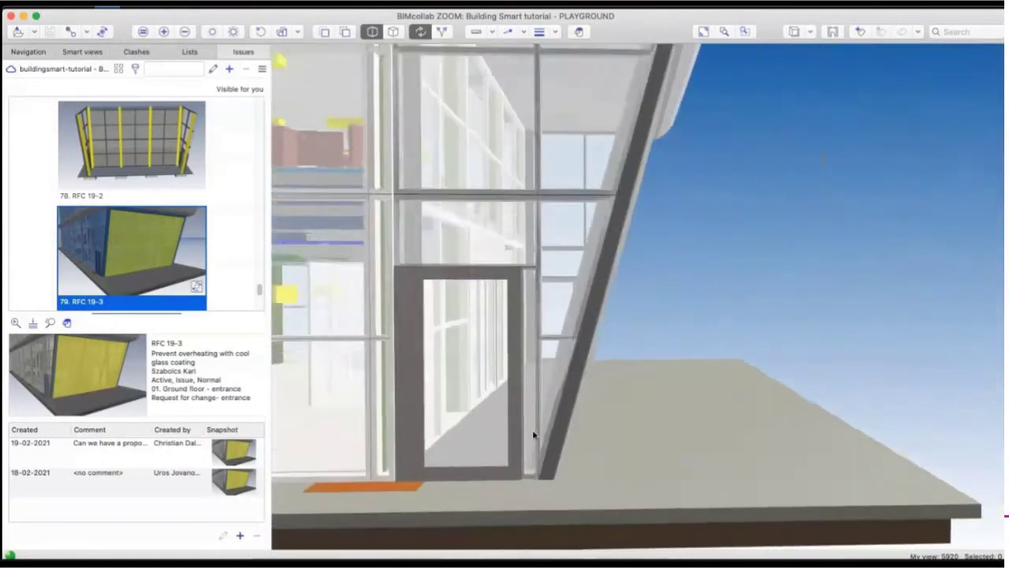
pyautogui.scroll(3, 534, 435)
pyautogui.moveTo(563, 354); pyautogui.dragTo(599, 253)
pyautogui.click(510, 191)
pyautogui.click(510, 192)
pyautogui.scroll(-3, 599, 252)
pyautogui.click(476, 32)
pyautogui.scroll(4, 592, 198)
pyautogui.click(607, 181)
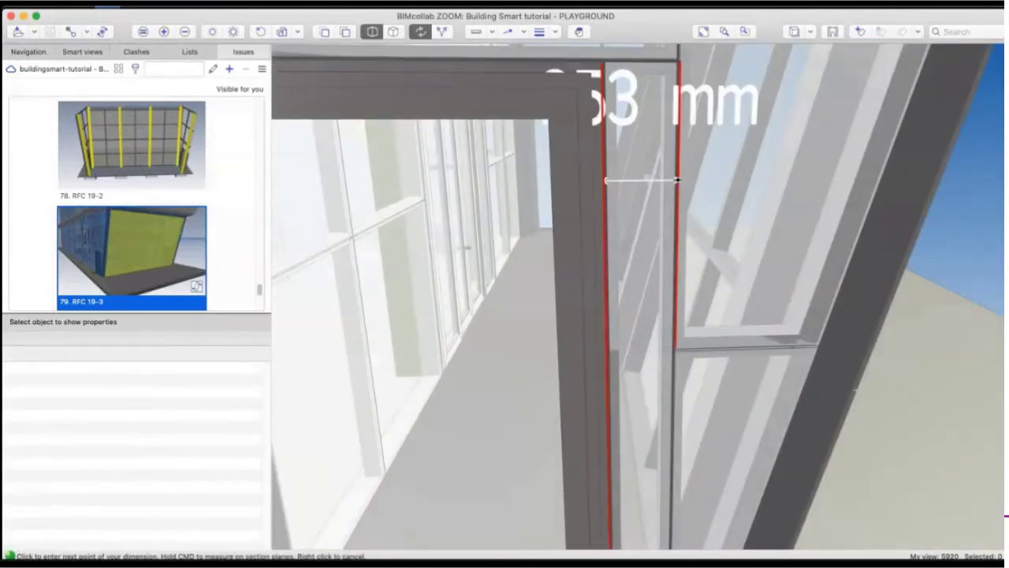
pyautogui.scroll(-2, 673, 221)
pyautogui.click(676, 101)
pyautogui.scroll(-4, 655, 190)
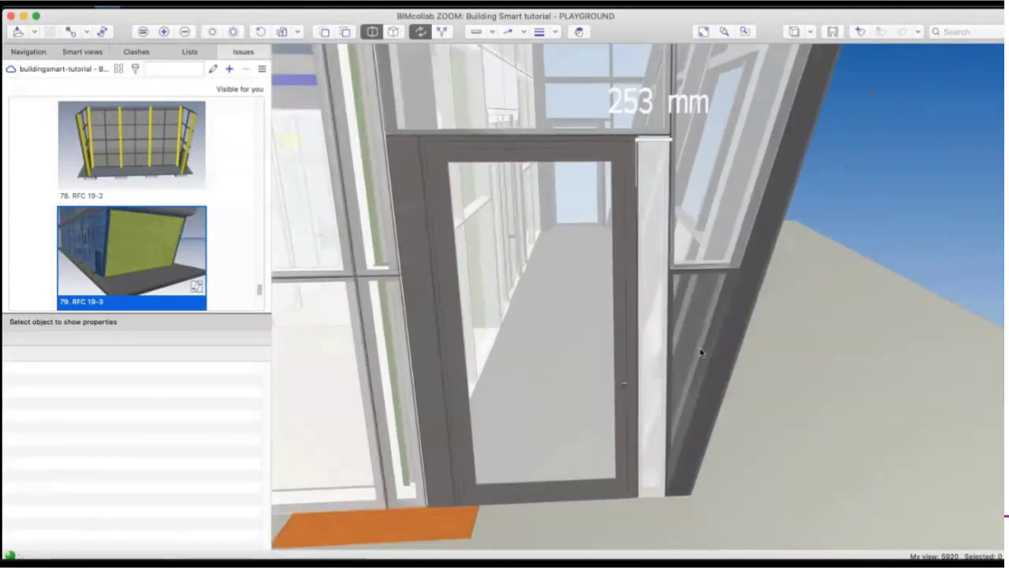
pyautogui.press('Escape')
# Add an issue on the narrow panel titled "Panels entrance not equal" with the comment "Make both panels the same material"
pyautogui.rightClick(657, 196)
pyautogui.click(675, 224)
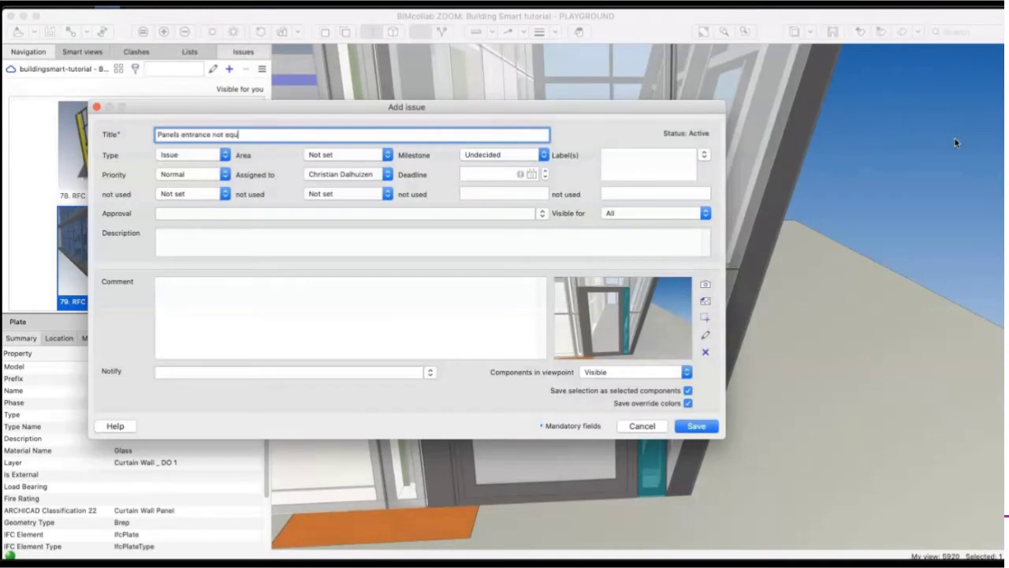
pyautogui.write('Panels entrance not equal')
pyautogui.click(497, 297)
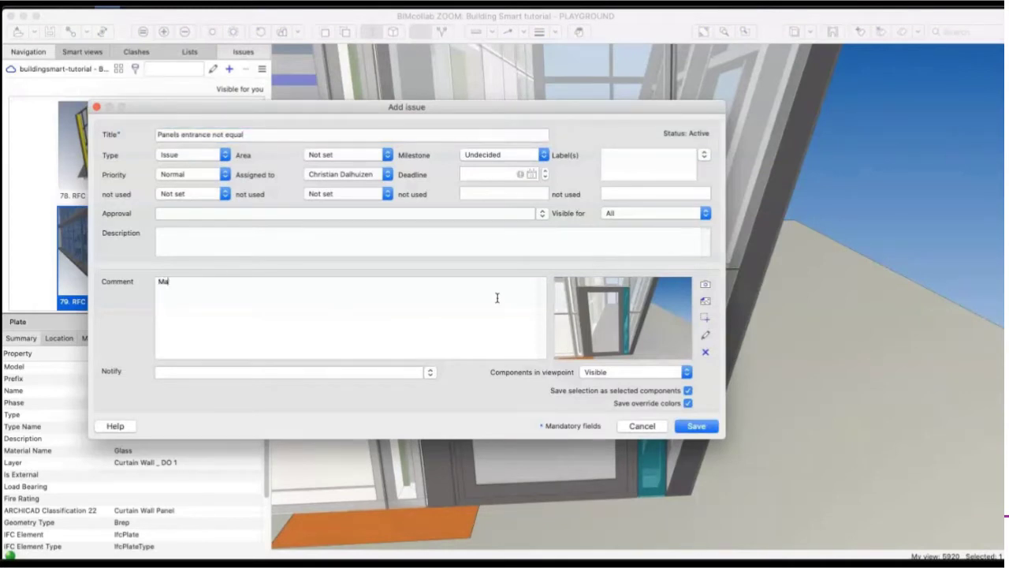
pyautogui.write('Make both panels the same materi')
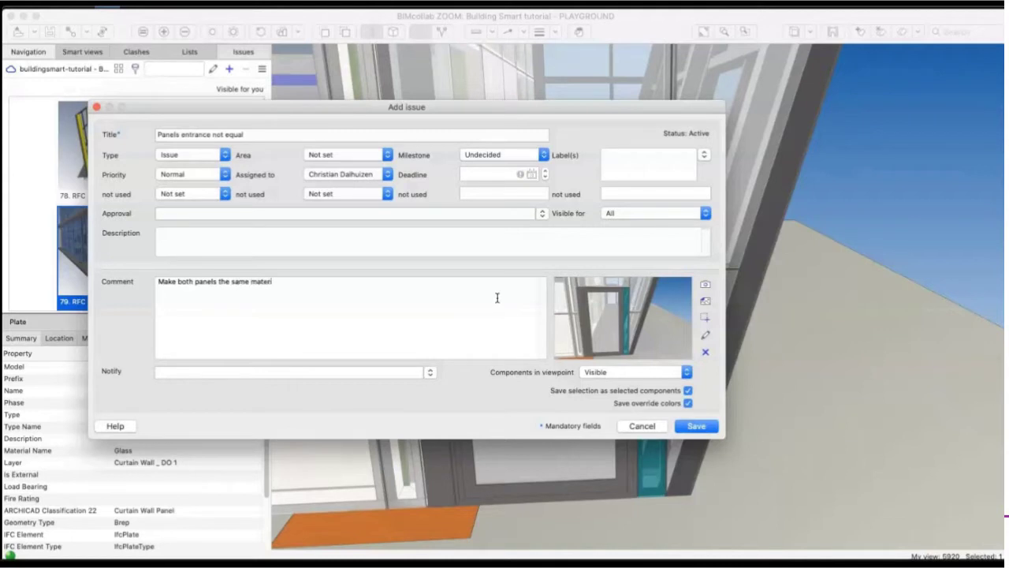
pyautogui.write('al')
# Choose the assignee and set milestone Design phase, area 01. Ground floor - entrance and label 01. Architectural for the issue
pyautogui.click(346, 175)
pyautogui.click(335, 224)
pyautogui.click(509, 155)
pyautogui.click(505, 164)
pyautogui.click(349, 155)
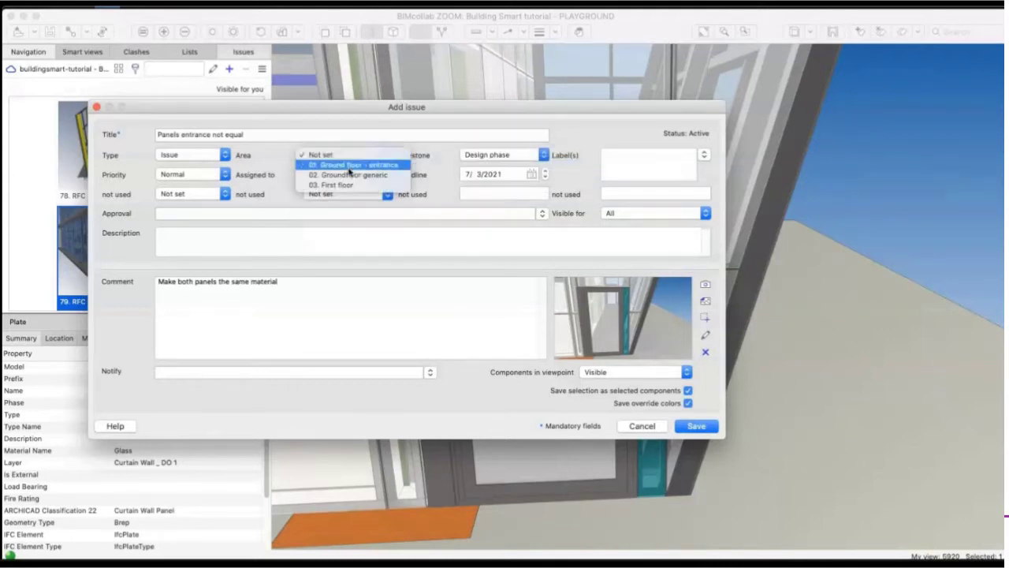
pyautogui.click(350, 165)
pyautogui.click(704, 155)
pyautogui.click(708, 166)
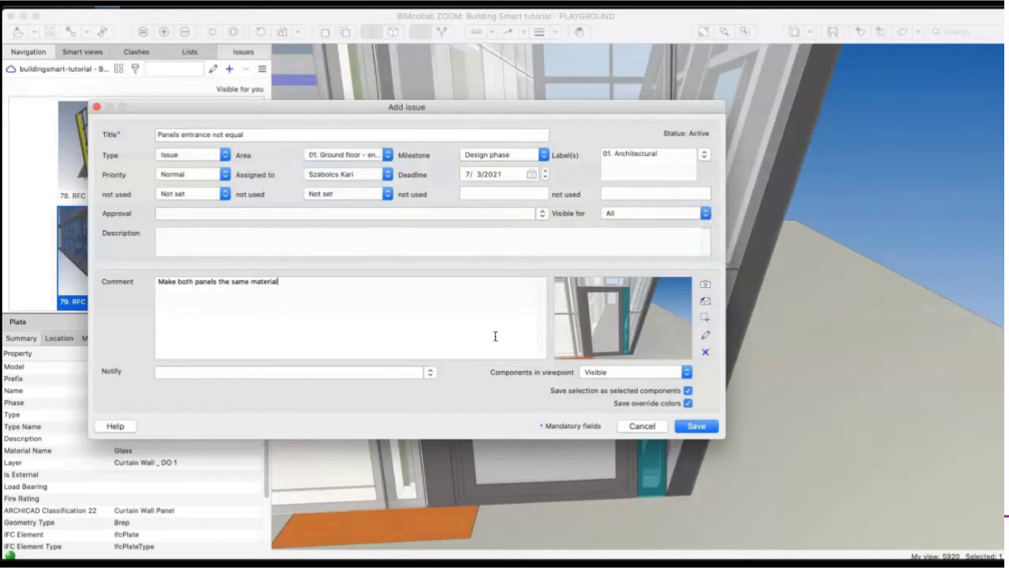
# Add a project member to be notified of the panel issue and save it
pyautogui.click(429, 372)
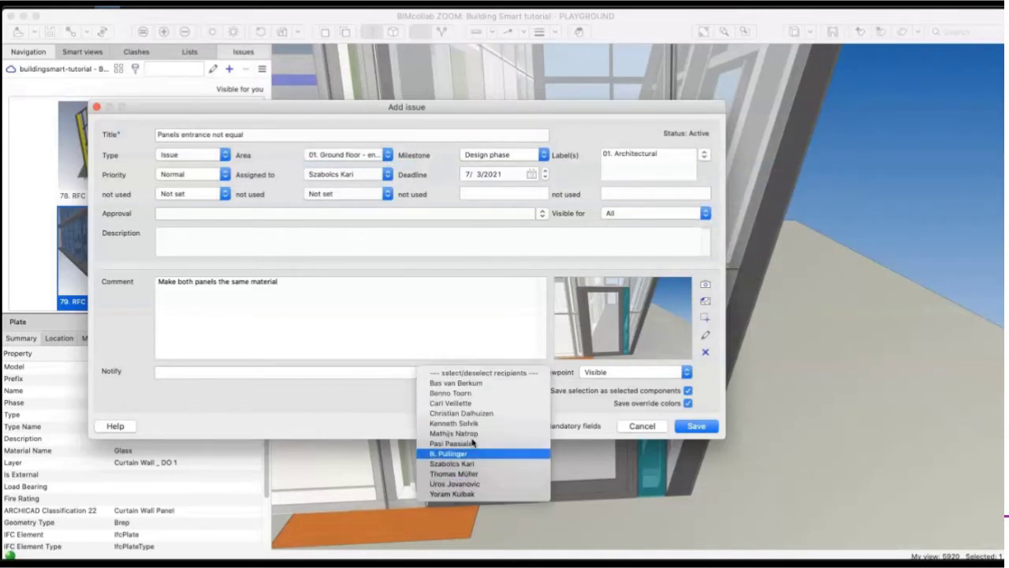
pyautogui.click(465, 433)
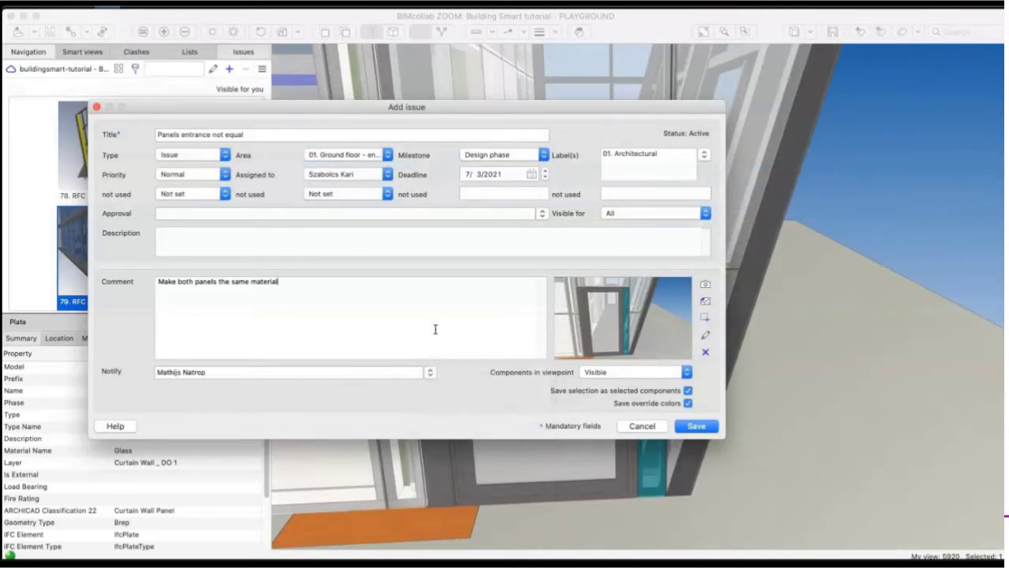
pyautogui.click(691, 426)
pyautogui.click(354, 221)
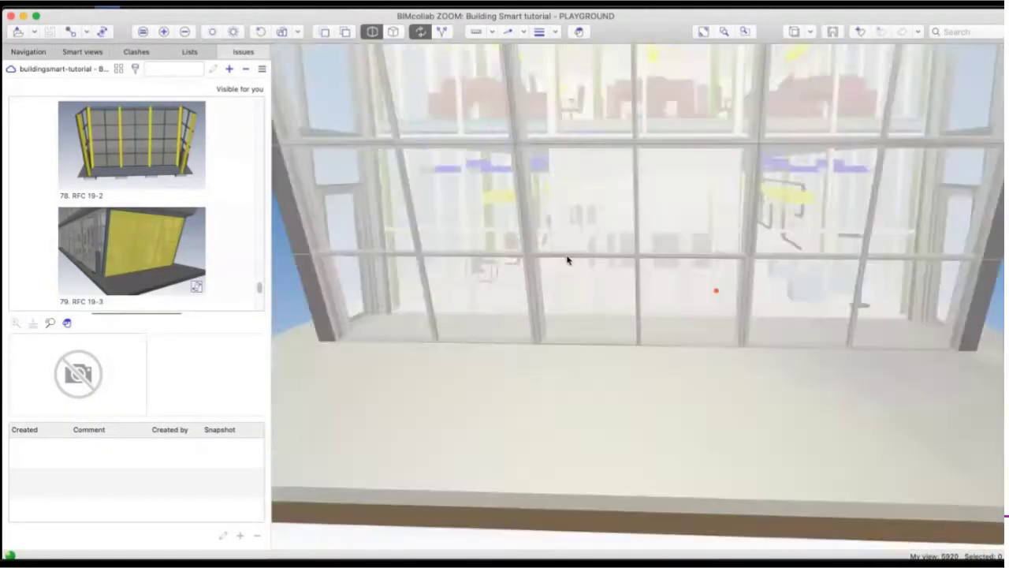
pyautogui.moveTo(567, 260); pyautogui.dragTo(662, 147)
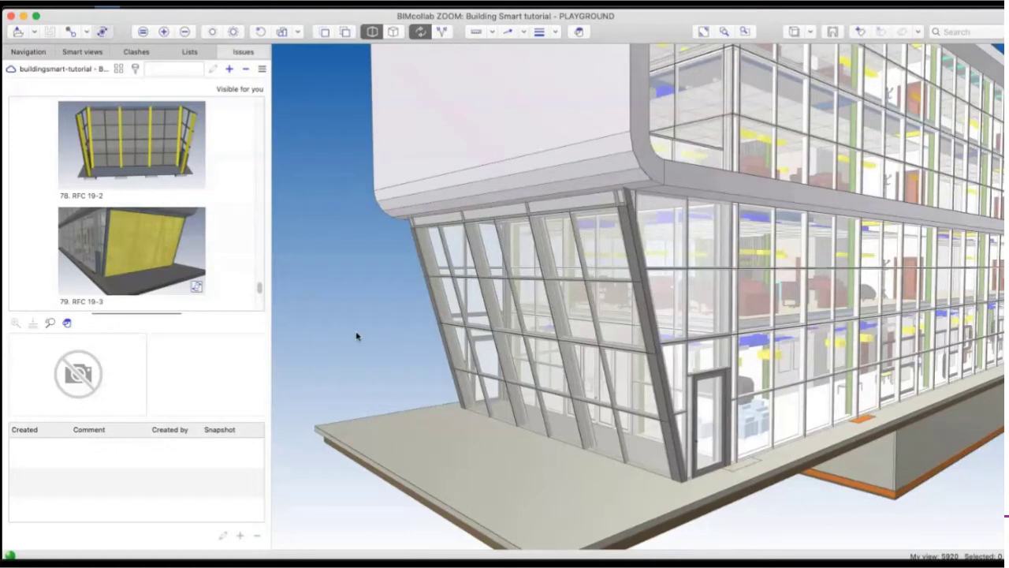
# Switch to the BIMcollab web project in the browser and open issue 85, "Panels entrance not equal", from the dashboard
pyautogui.click(76, 544)
pyautogui.click(342, 88)
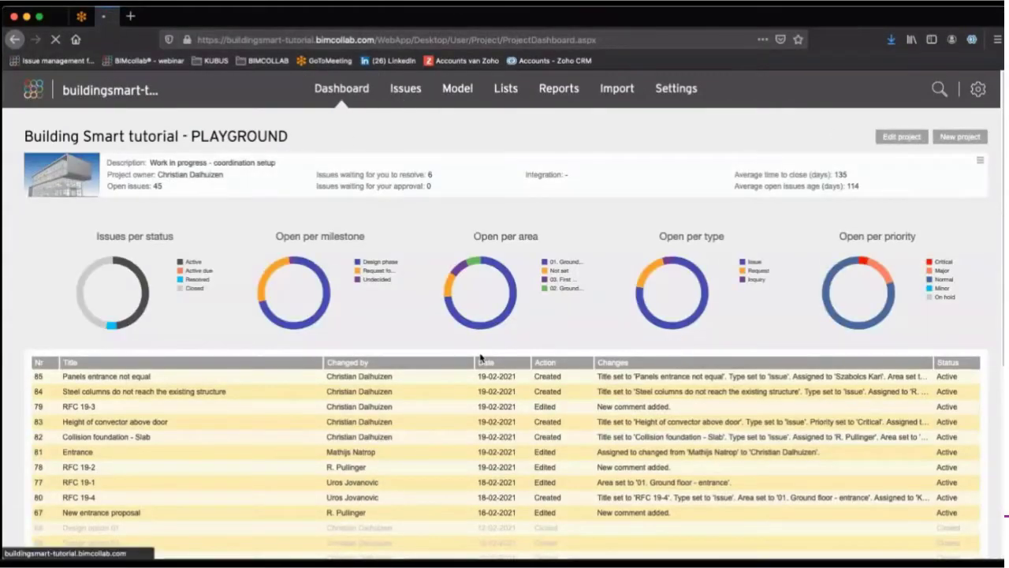
pyautogui.click(481, 376)
pyautogui.click(811, 193)
pyautogui.click(706, 424)
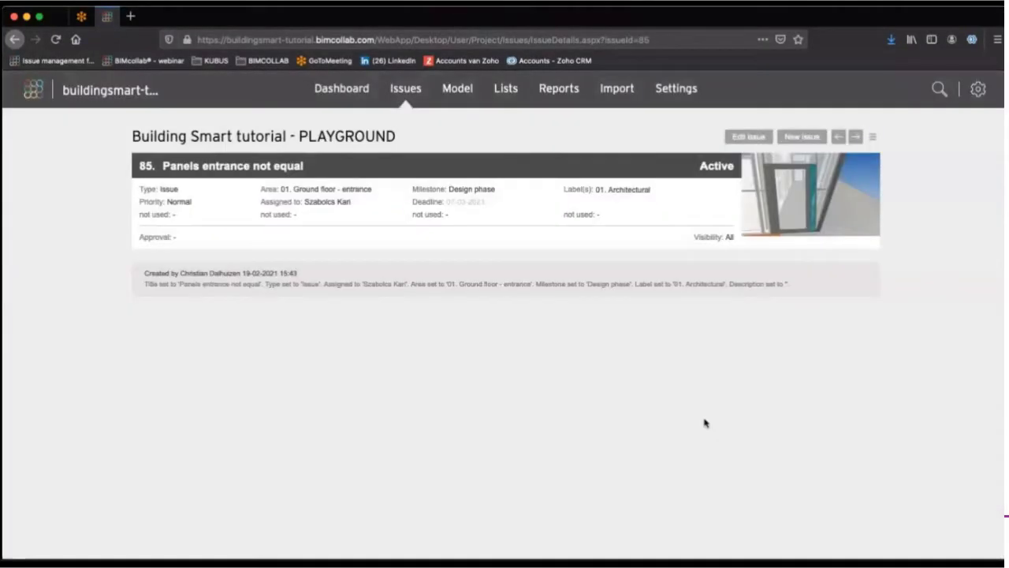
# Filter the project's issue list by the milestone "Request for change- entrance" and look through the issues
pyautogui.click(406, 88)
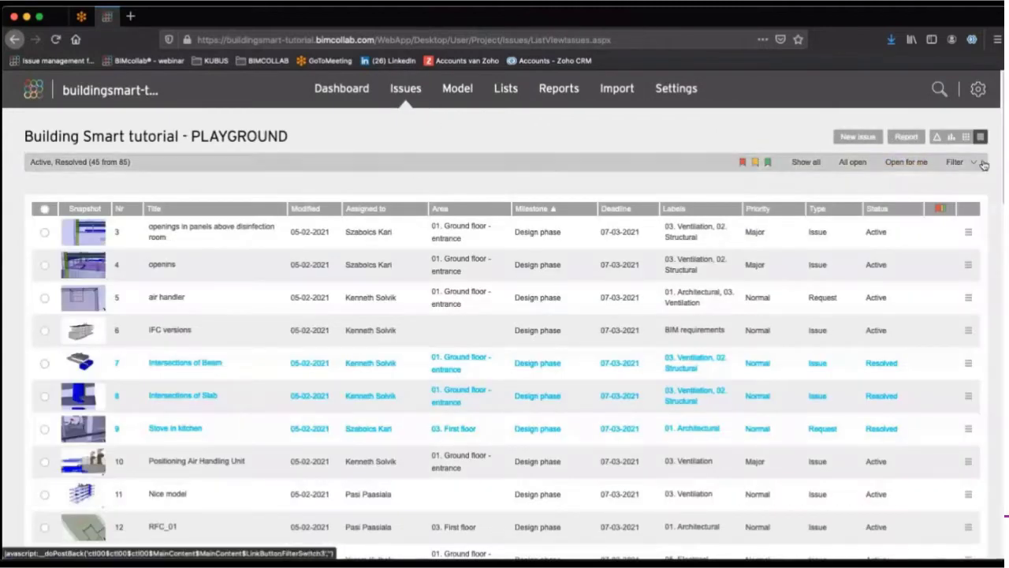
pyautogui.click(405, 164)
pyautogui.click(443, 199)
pyautogui.click(443, 267)
pyautogui.click(955, 299)
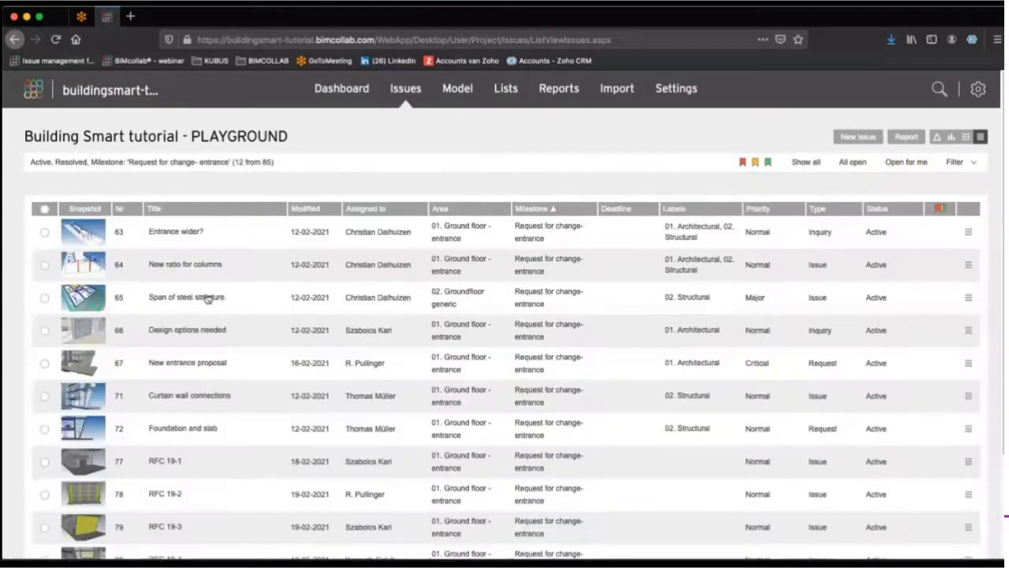
pyautogui.scroll(-3, 87, 441)
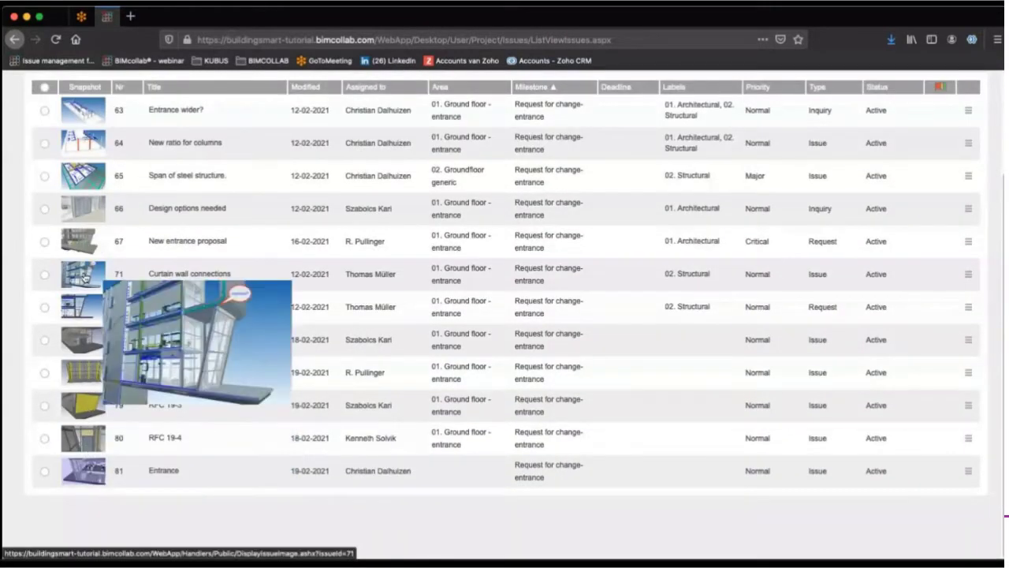
pyautogui.scroll(5, 439, 205)
# Sort the issues by latest modification, show all open ones and display them as tiles
pyautogui.click(309, 207)
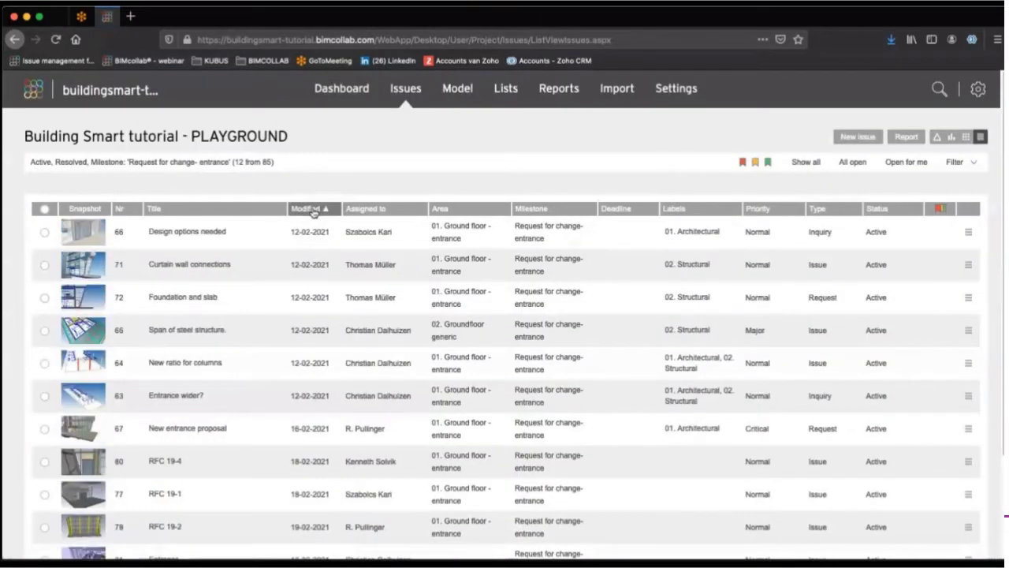
pyautogui.click(309, 207)
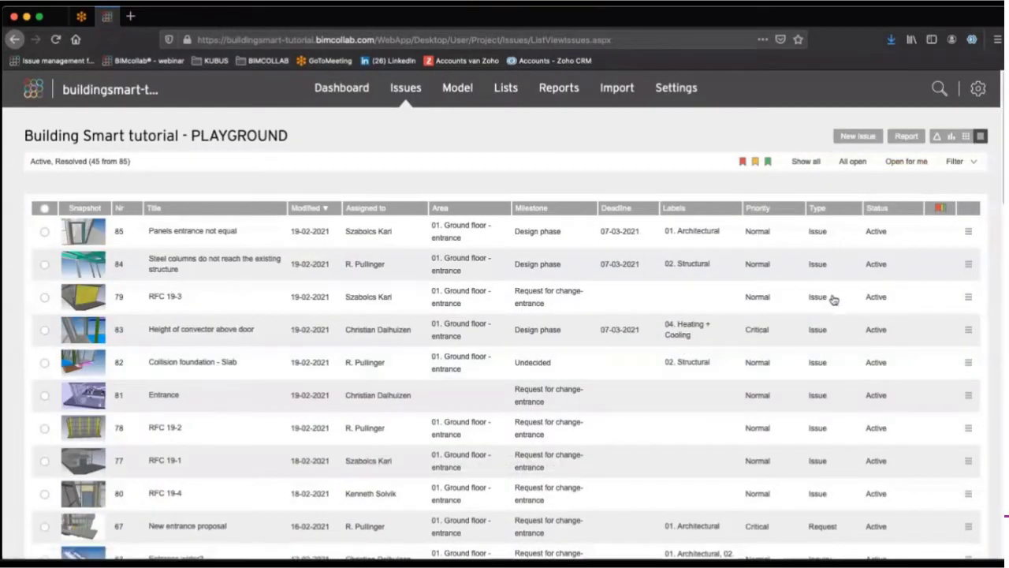
pyautogui.click(966, 136)
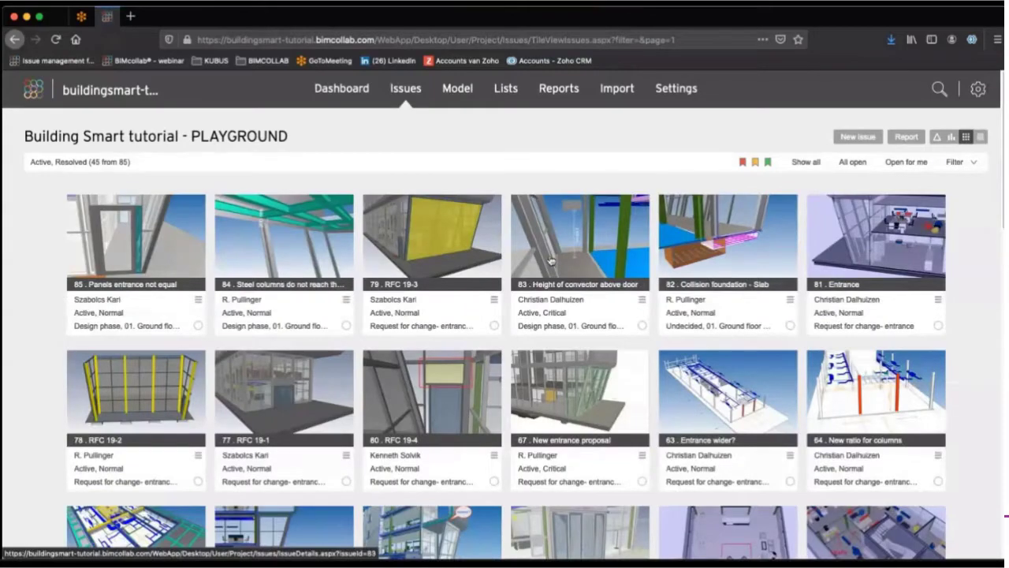
pyautogui.click(790, 300)
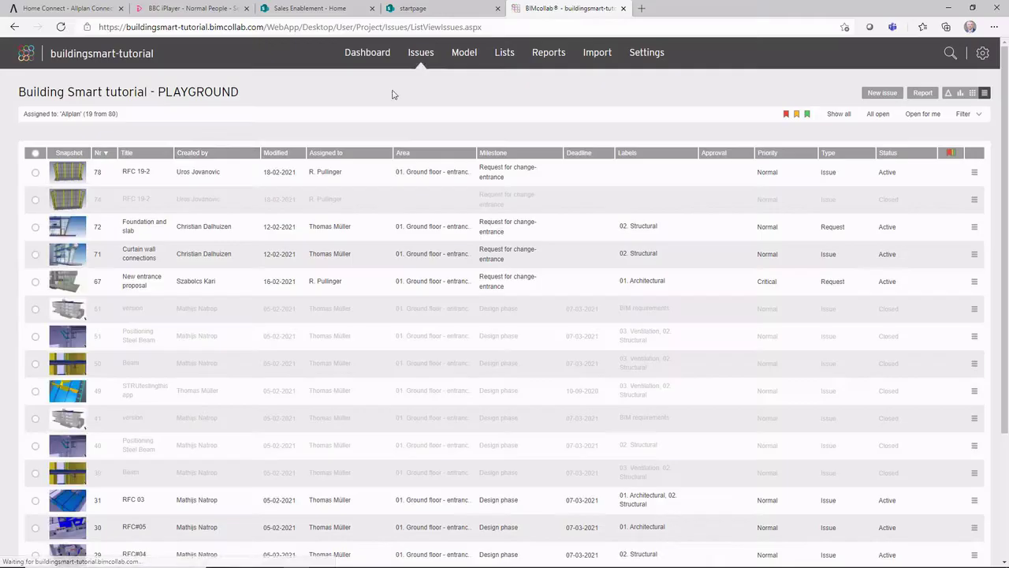
# Select issue 78, RFC 19-2, and set up a report of it in BCF format
pyautogui.click(34, 173)
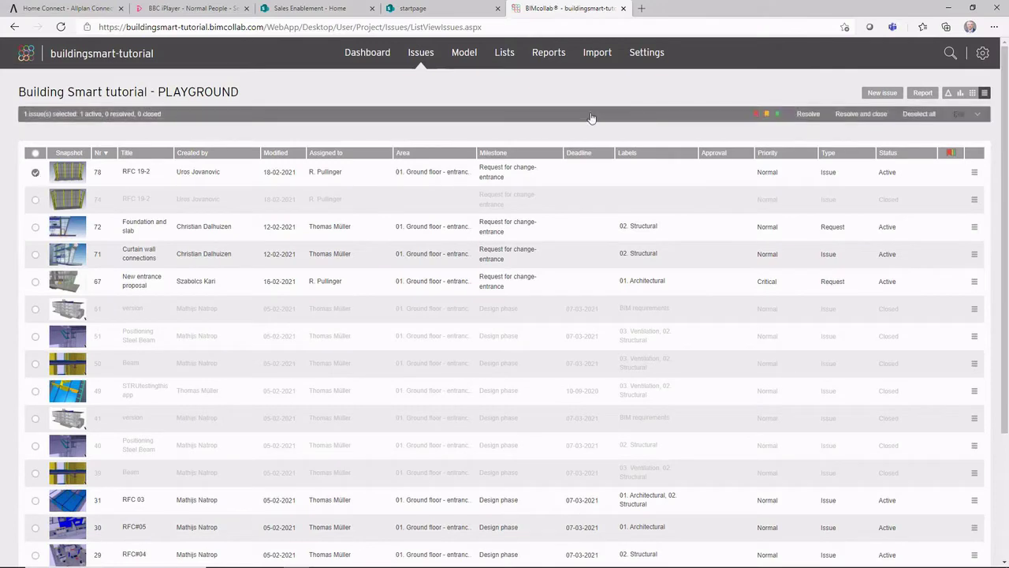
pyautogui.click(923, 93)
pyautogui.click(609, 286)
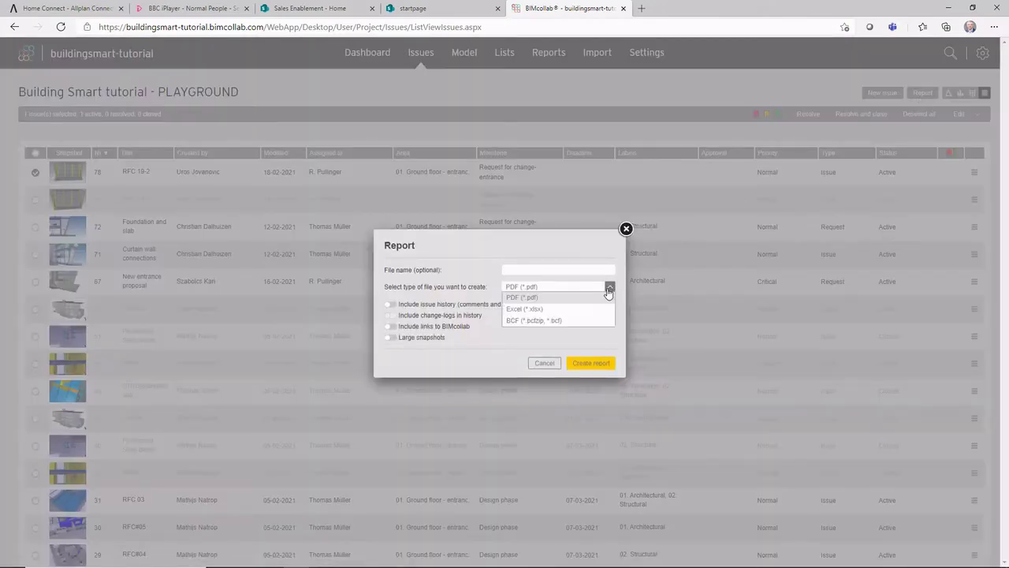
pyautogui.click(576, 321)
# Name the BCF 2.0 report AllplanIssues210219, create it and download the file
pyautogui.click(578, 271)
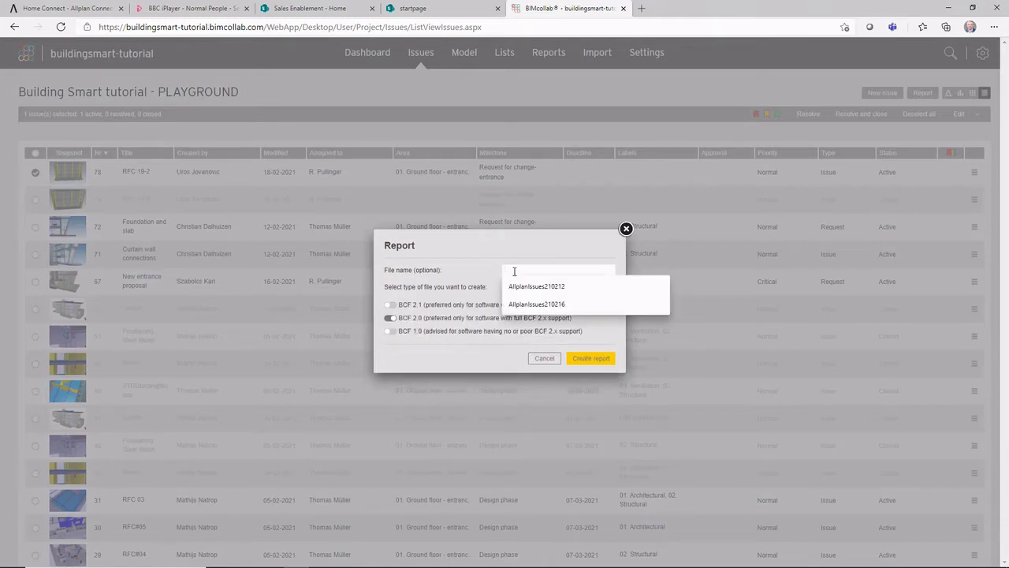
pyautogui.press('Down')
pyautogui.press('Return')
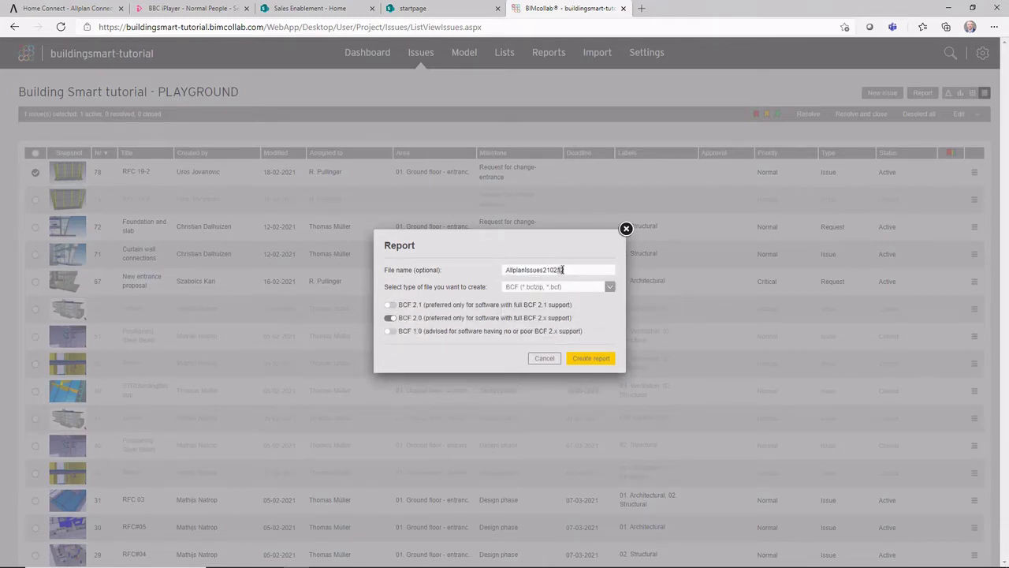
pyautogui.press('BackSpace')
pyautogui.write('8')
pyautogui.click(601, 359)
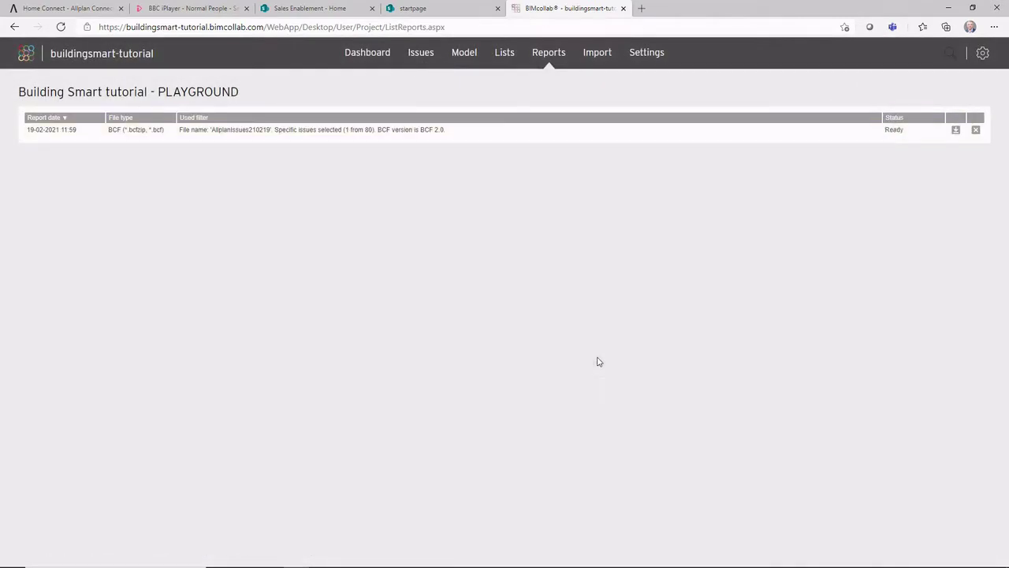
pyautogui.click(956, 131)
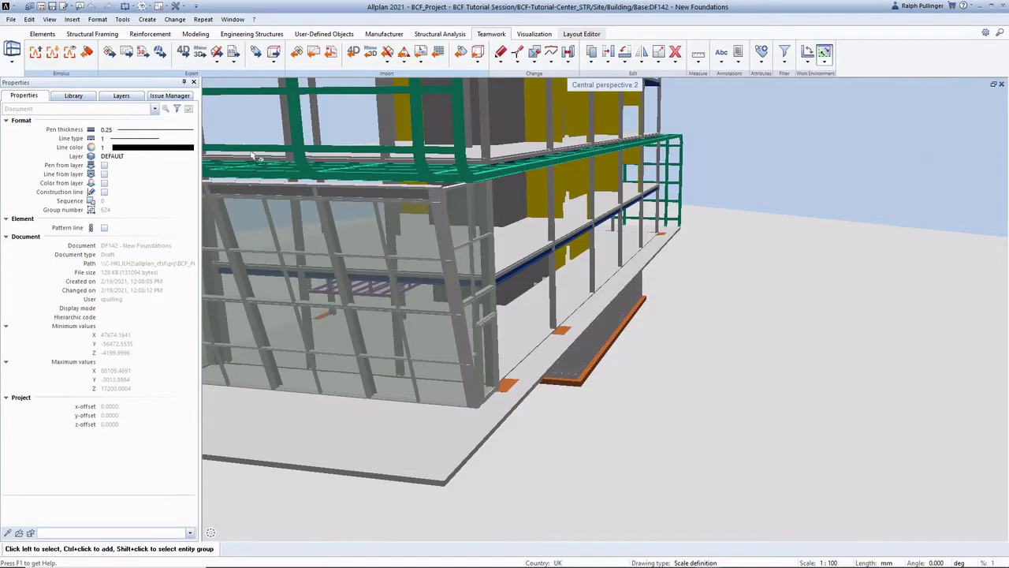
# Switch to Allplan, import the downloaded BCF file into the Issue Manager and open issue RFC 19-2's view
pyautogui.click(175, 96)
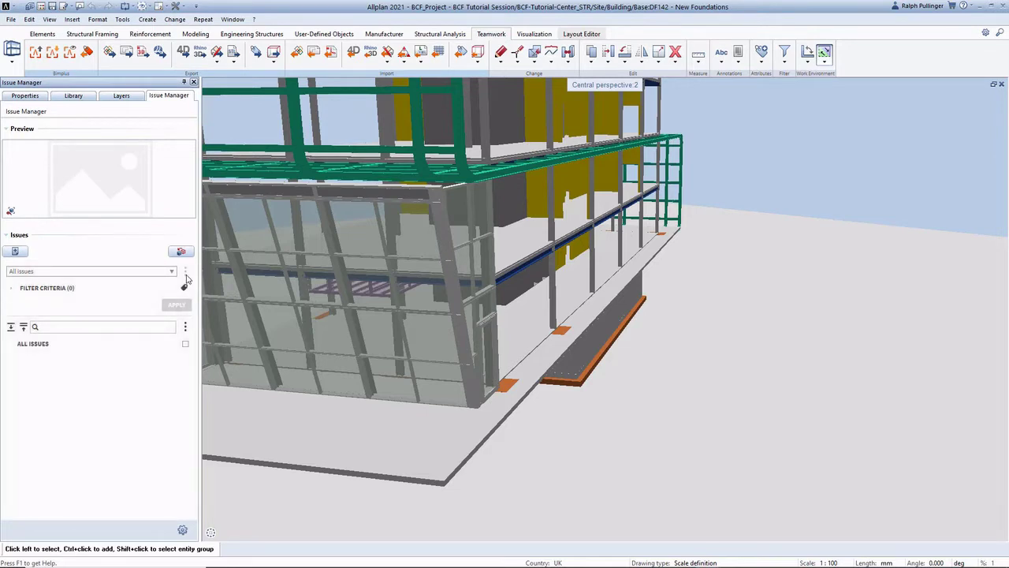
pyautogui.click(186, 328)
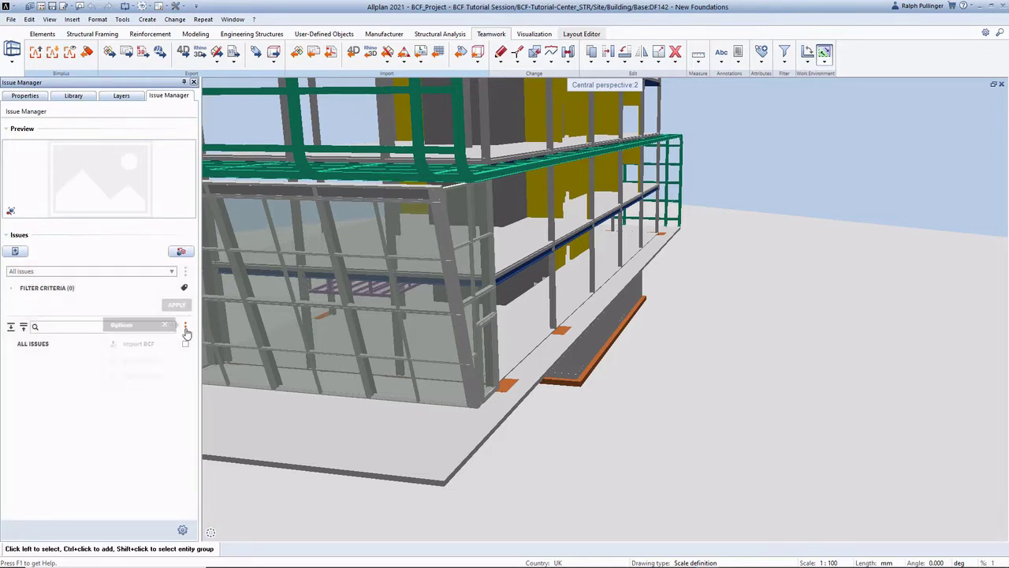
pyautogui.click(147, 346)
pyautogui.click(738, 418)
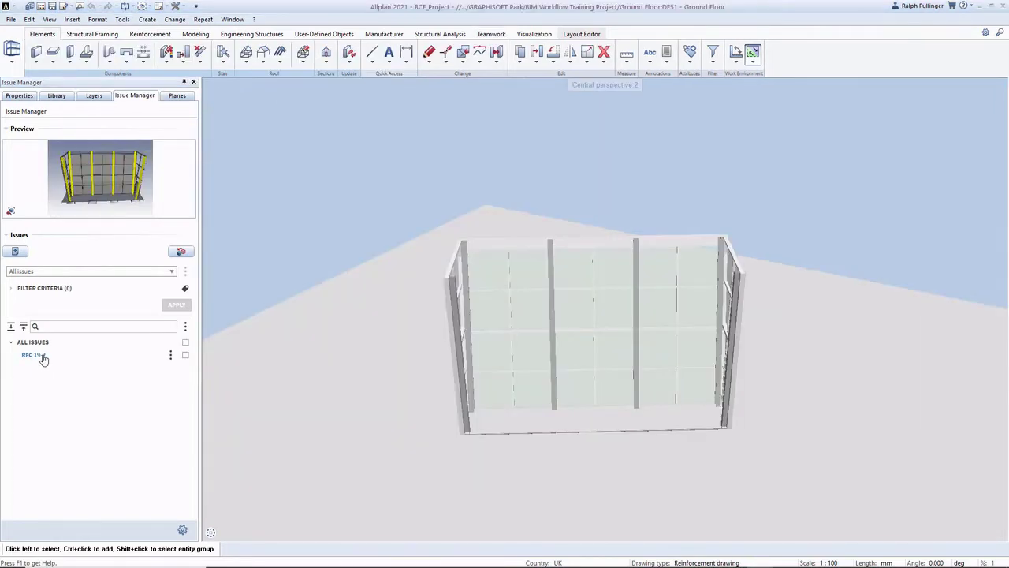
pyautogui.doubleClick(33, 355)
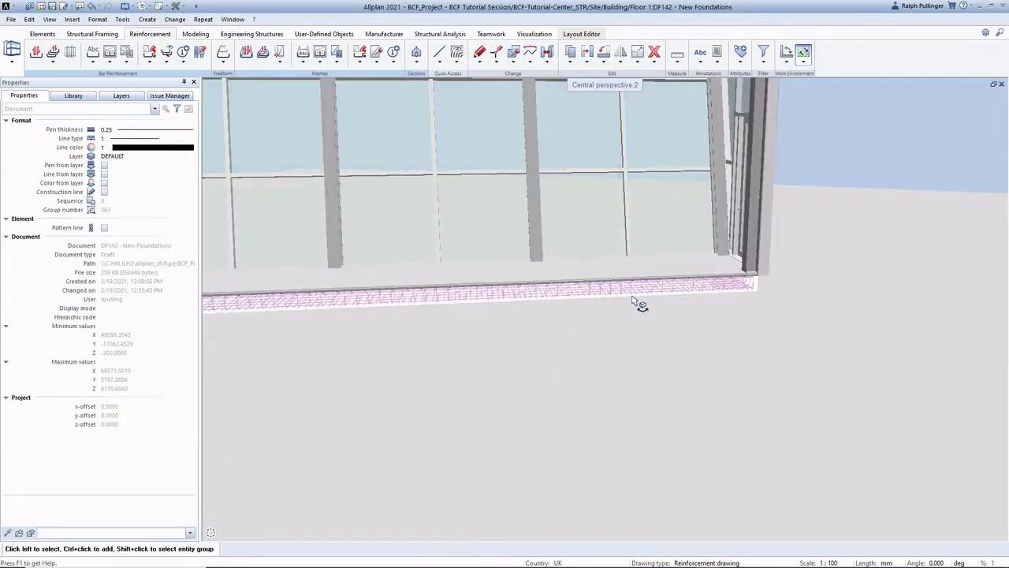
# Export the drawing files 142 New Foundations and 143 RFT as an IFC 2x3 file named NewFoundations.ifc
pyautogui.scroll(4, 640, 305)
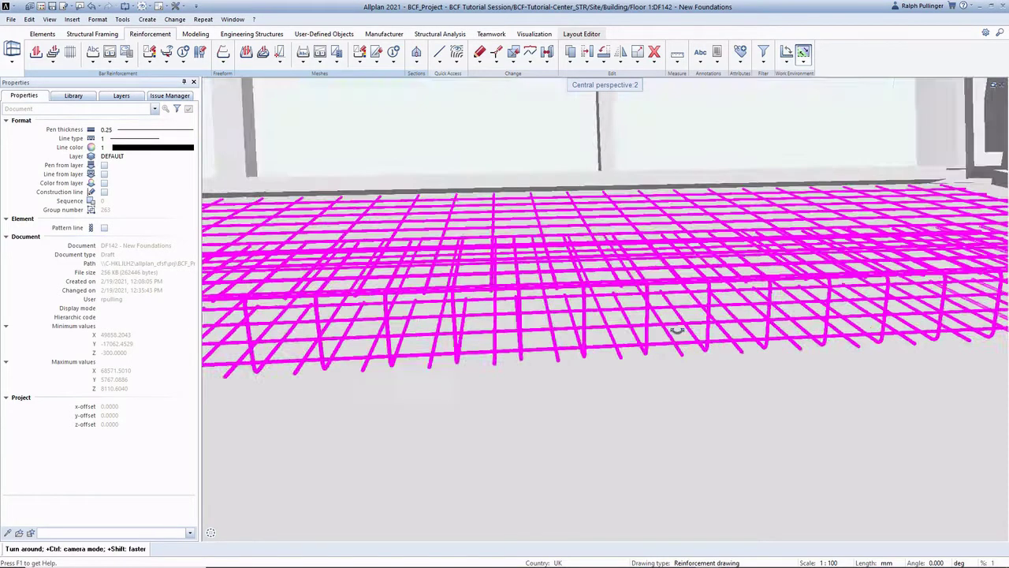
pyautogui.scroll(-3, 675, 332)
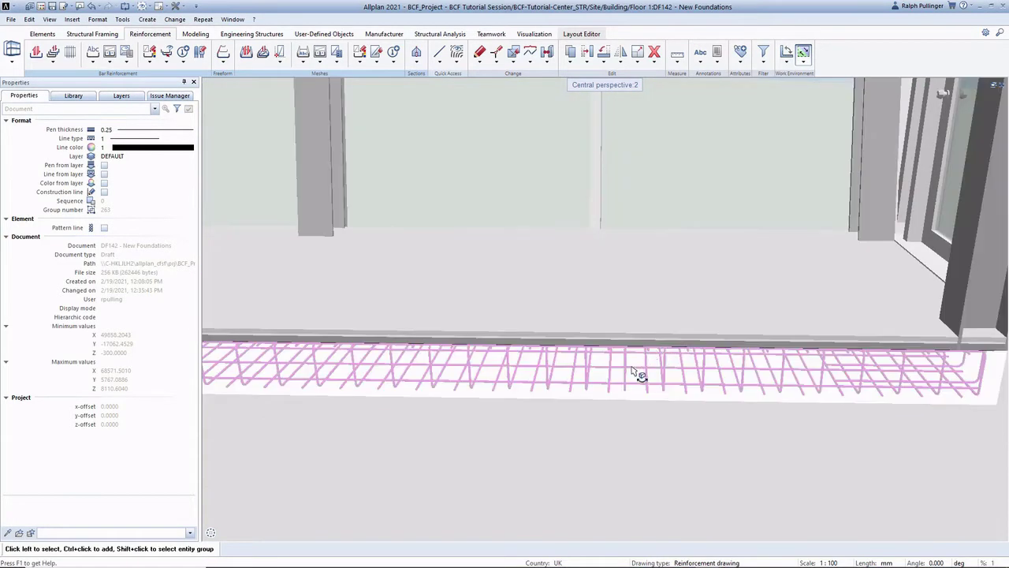
pyautogui.keyDown('shift'); pyautogui.moveTo(639, 375); pyautogui.dragTo(662, 389, button='middle'); pyautogui.keyUp('shift')
pyautogui.scroll(-6, 766, 374)
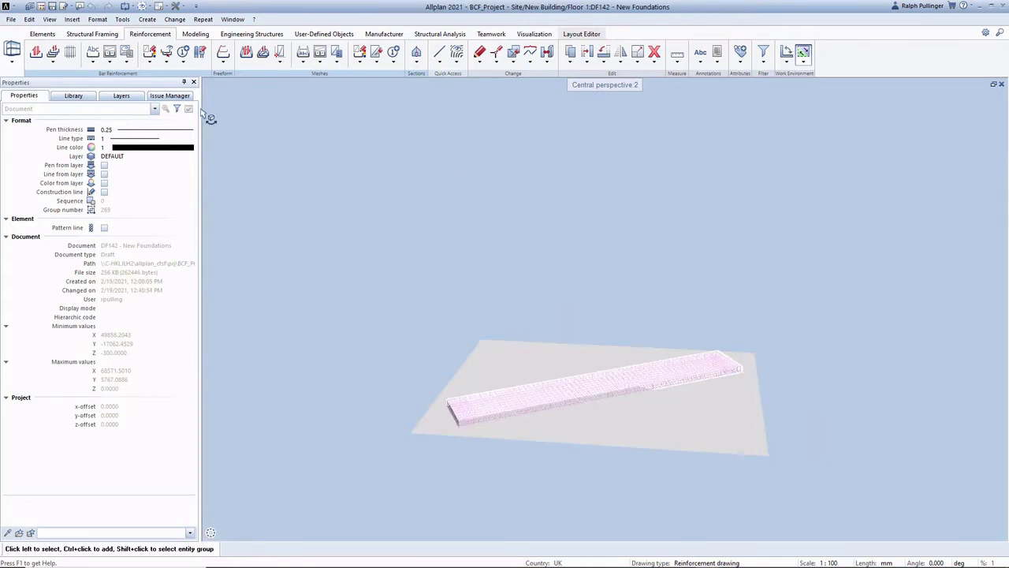
pyautogui.click(11, 19)
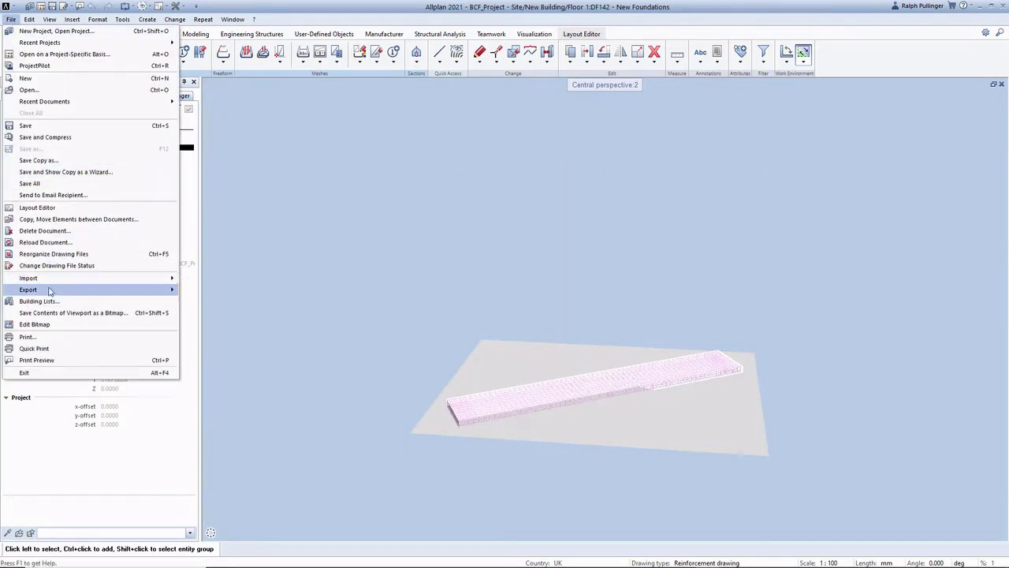
pyautogui.moveTo(52, 291)
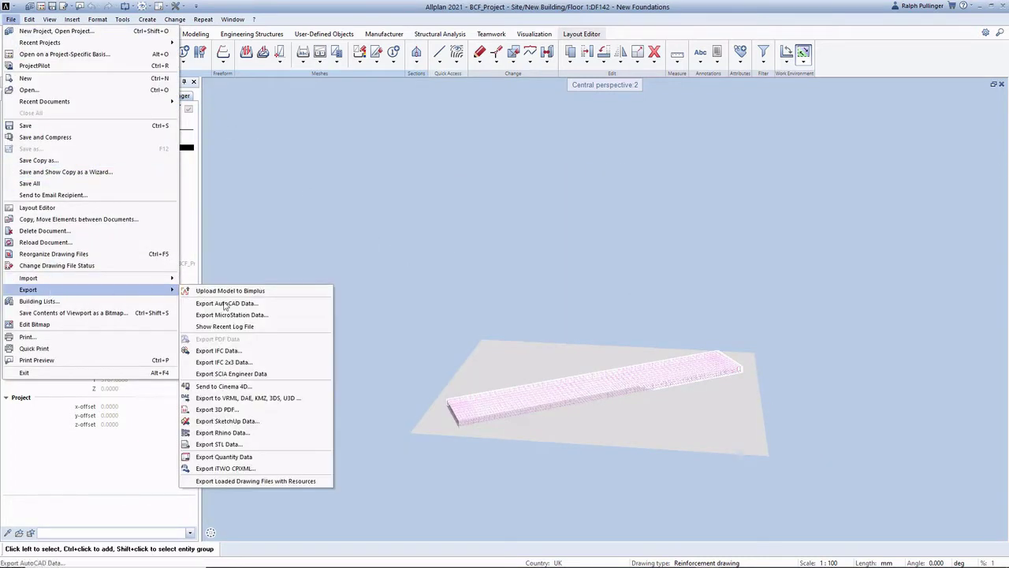
pyautogui.click(242, 351)
pyautogui.click(75, 215)
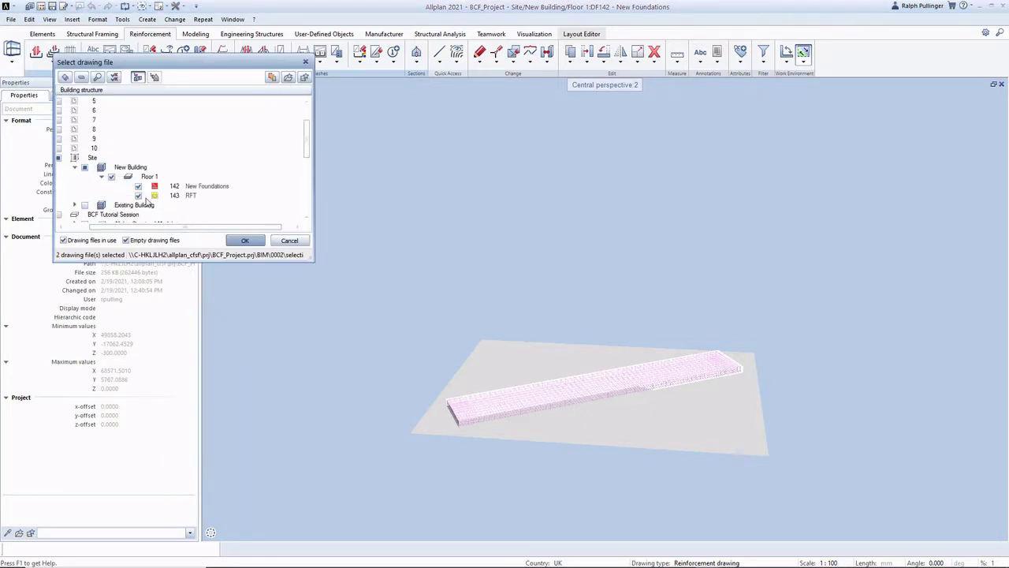
pyautogui.click(243, 241)
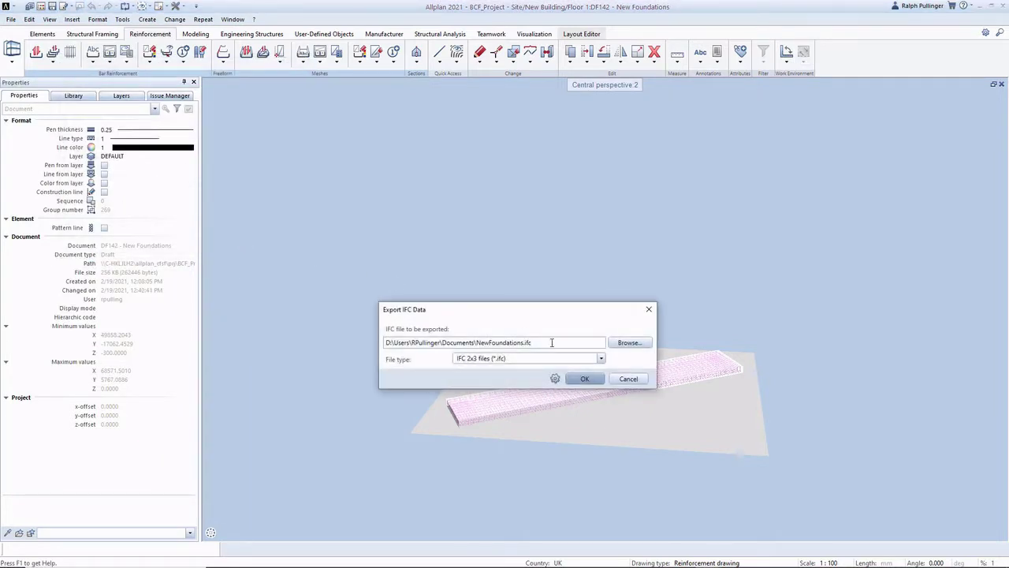
pyautogui.click(585, 379)
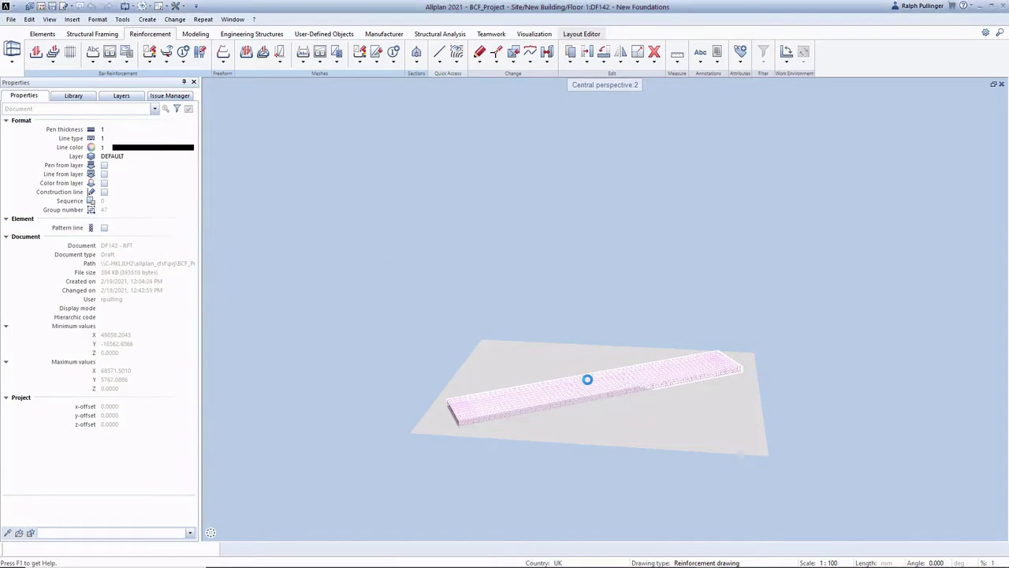
pyautogui.click(655, 484)
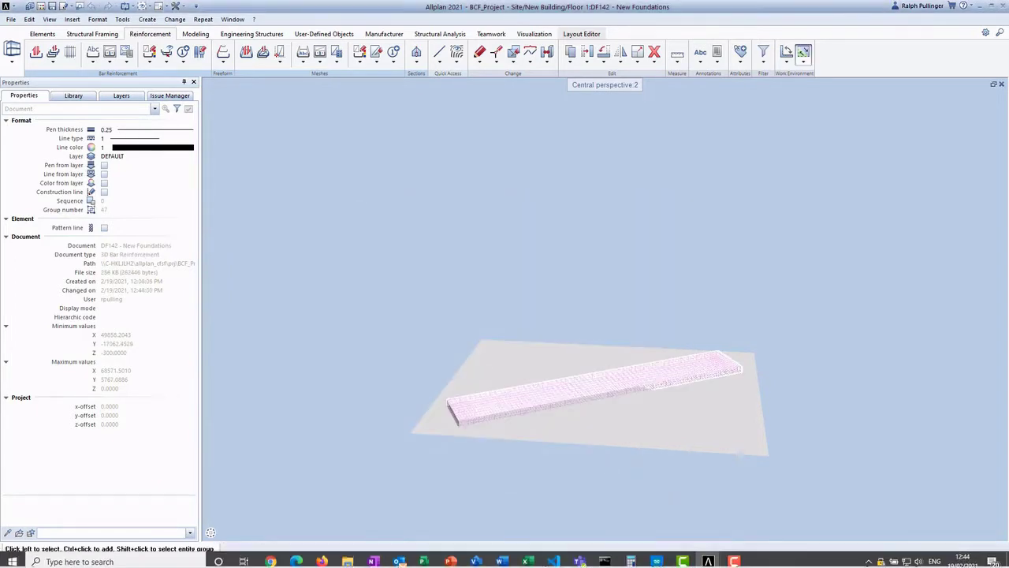
# Open the issues "Steel columns do not reach the existing structure" and "Collision foundation - Slab" in the Issue Manager to view them against the model
pyautogui.click(89, 383)
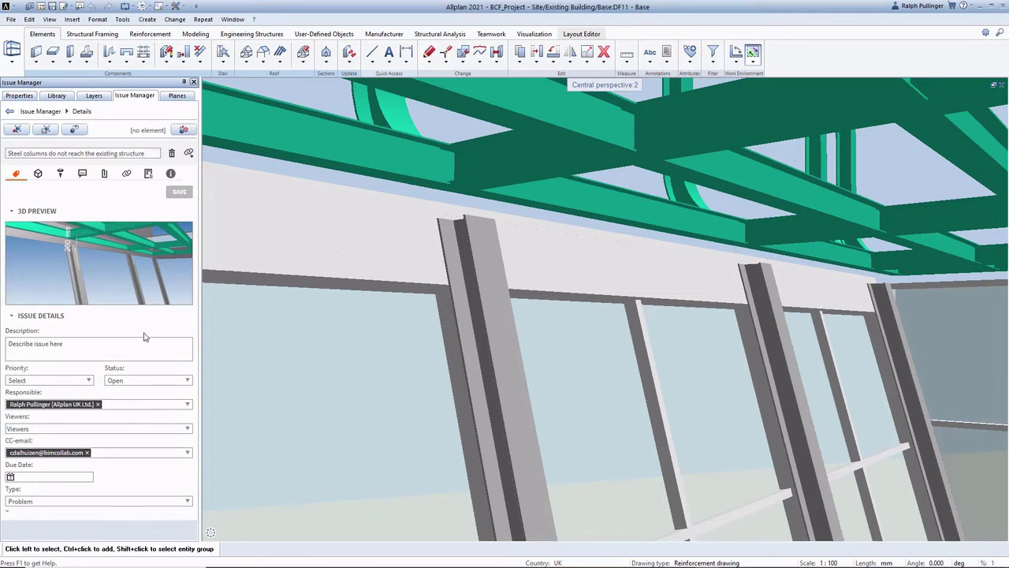
pyautogui.click(37, 113)
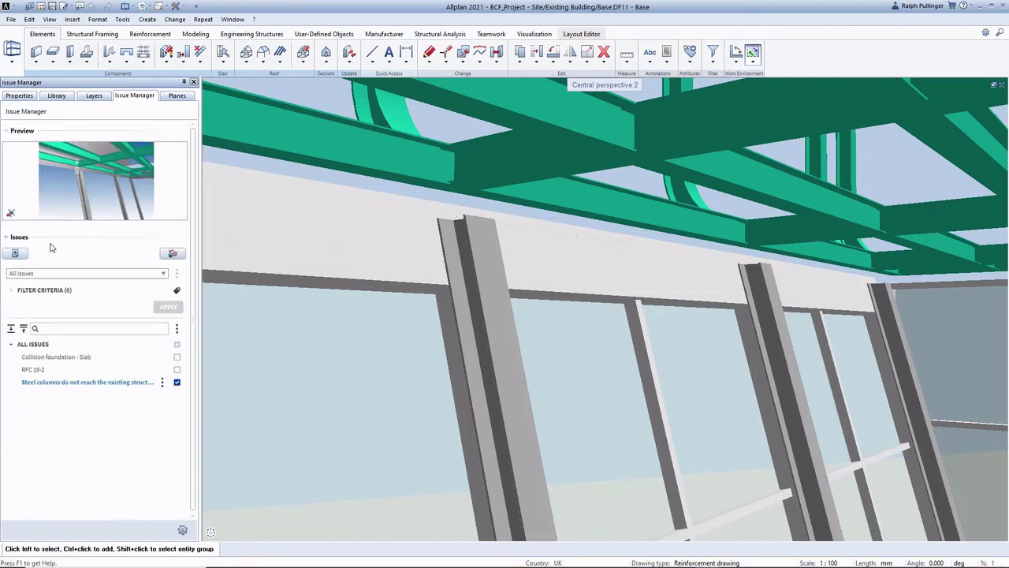
pyautogui.click(51, 359)
pyautogui.doubleClick(51, 360)
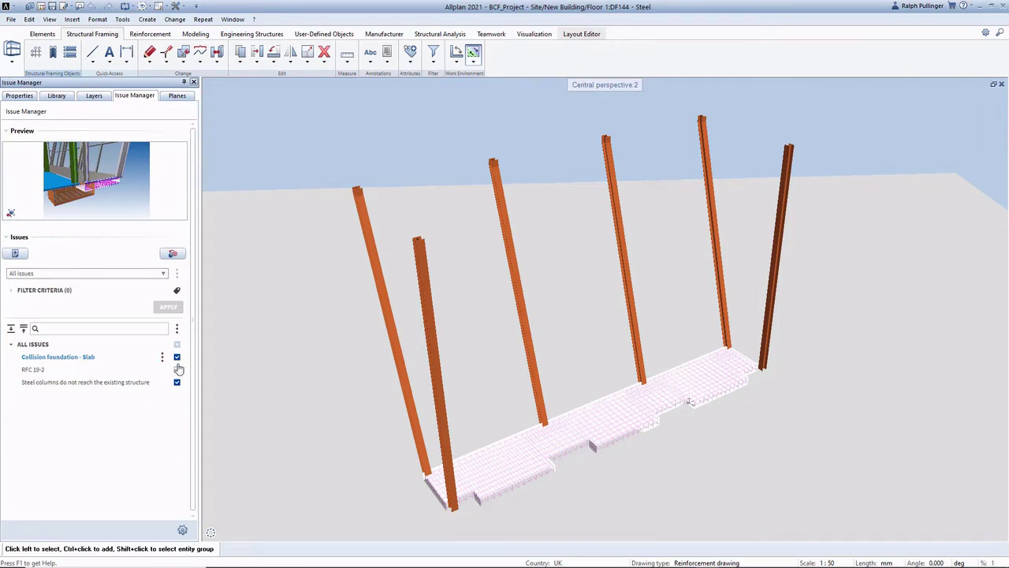
pyautogui.doubleClick(62, 358)
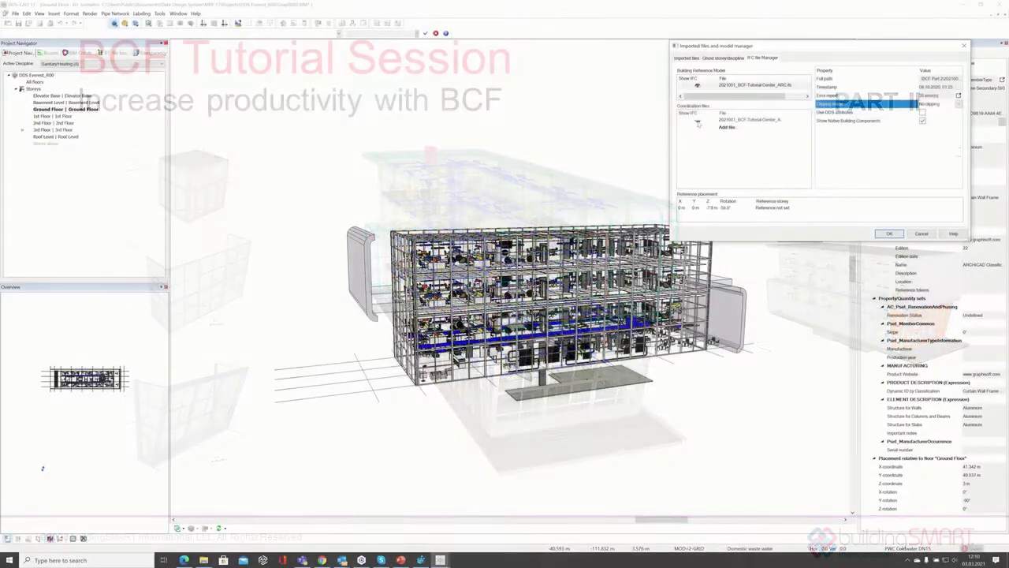
# Switch to DDS-CAD, show the coordination IFC file and hide the building reference model in the IFC file manager
pyautogui.click(698, 120)
pyautogui.click(697, 85)
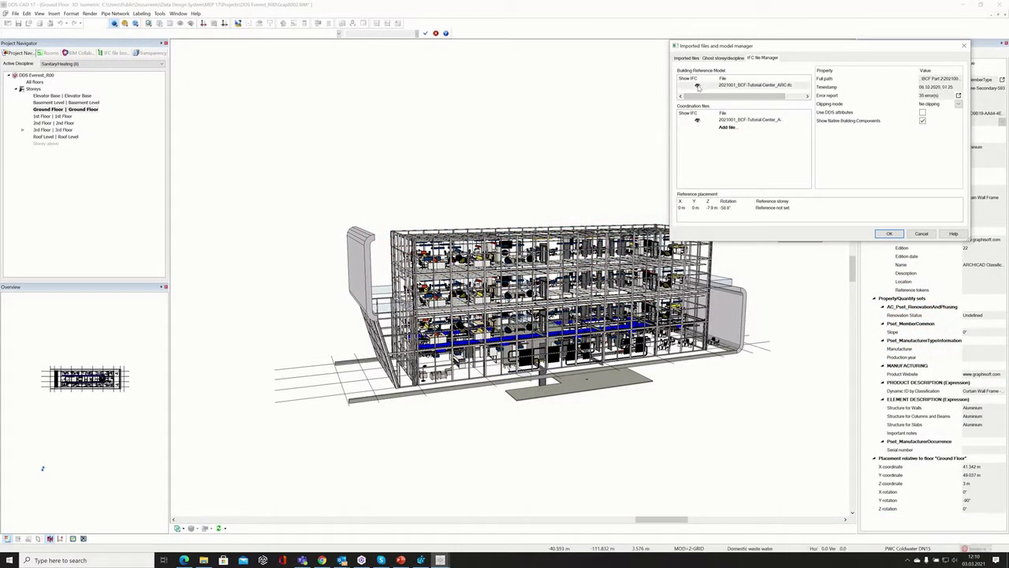
pyautogui.click(890, 233)
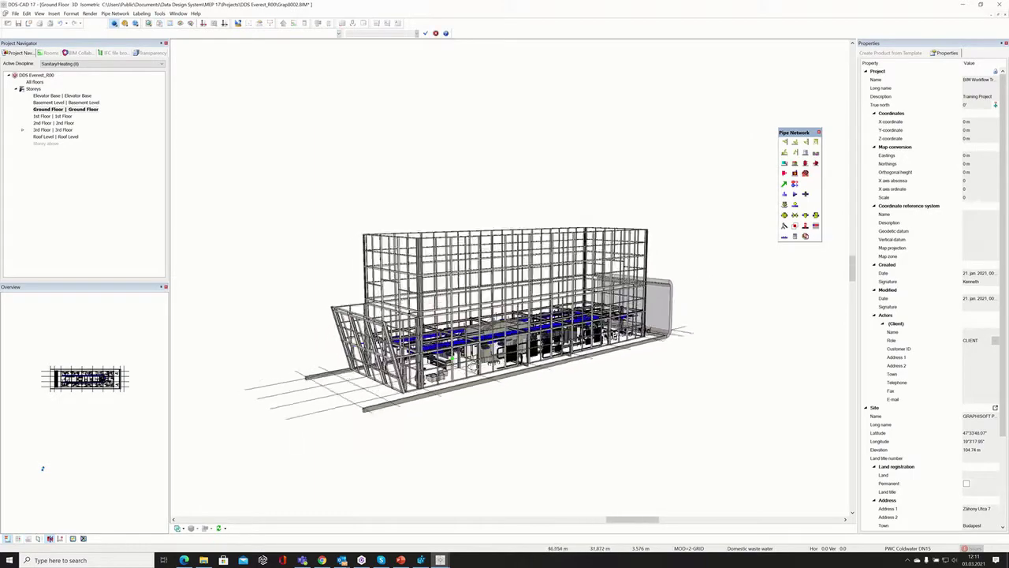
# Open the BIMcollab BCF Manager and zoom the model to the snapshot viewpoint of issue RFC 19-4
pyautogui.click(160, 13)
pyautogui.click(185, 101)
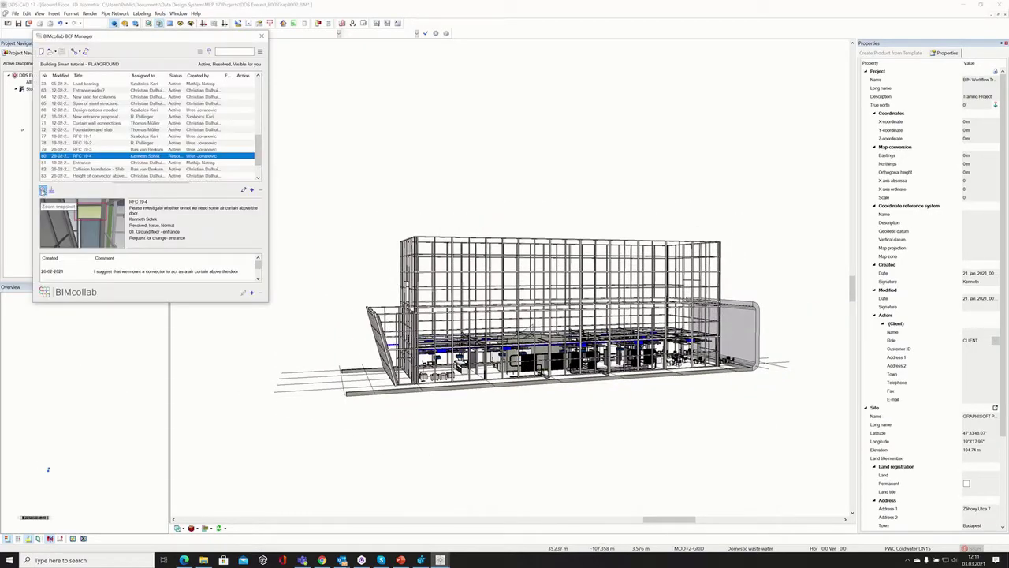
pyautogui.click(43, 190)
pyautogui.moveTo(574, 314); pyautogui.dragTo(641, 323)
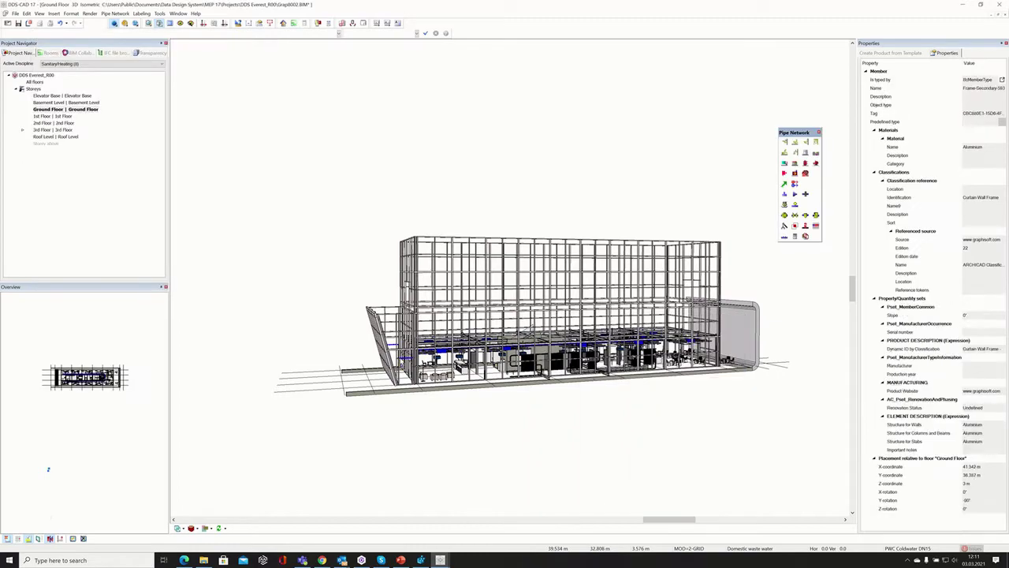
pyautogui.press('Escape')
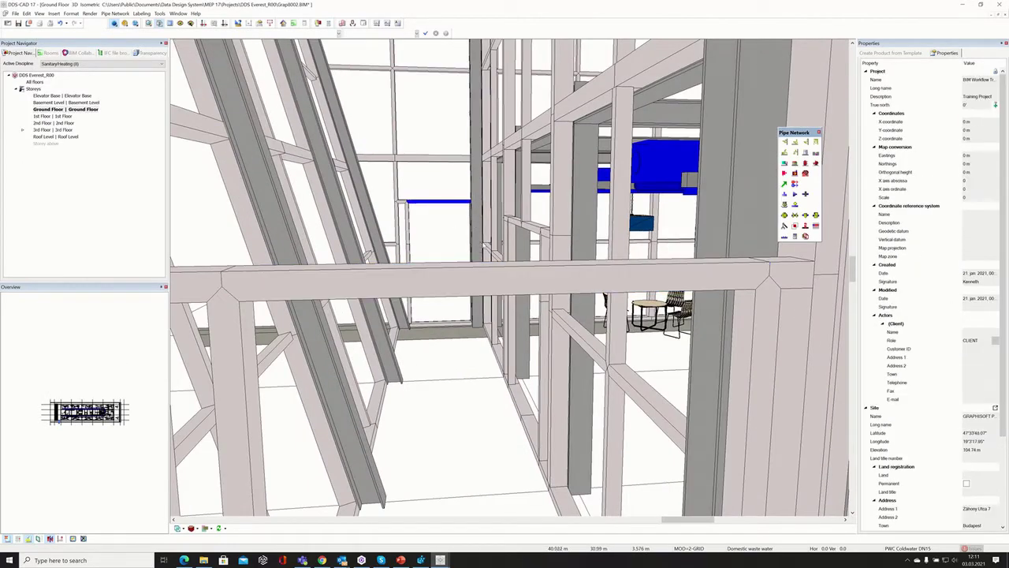
# Place two wall convectors from the generic Convector products at opposite ends of the new entrance on the Ground Floor plan
pyautogui.scroll(-5, 491, 248)
pyautogui.moveTo(485, 207); pyautogui.dragTo(361, 199, button='middle')
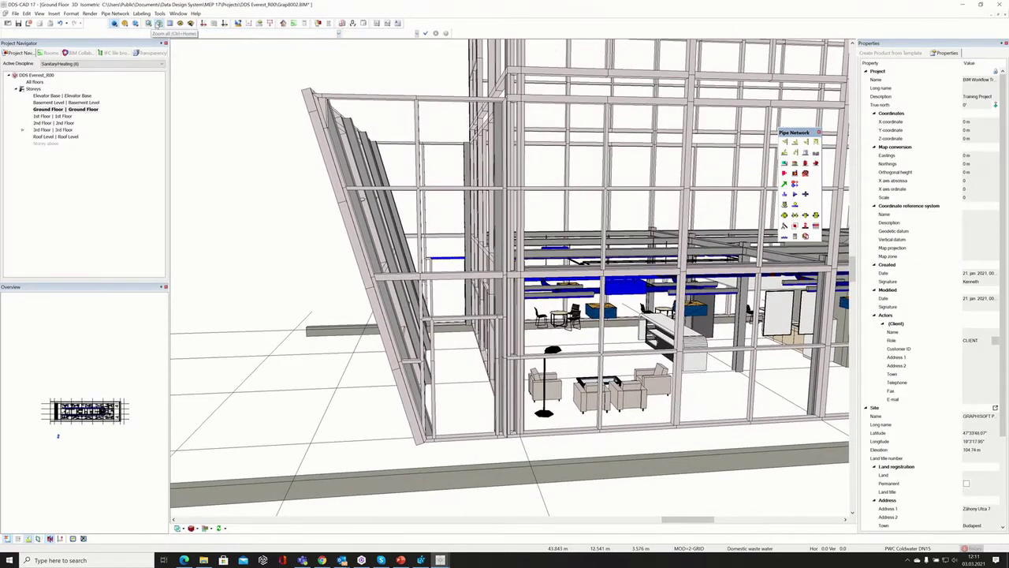
pyautogui.click(157, 24)
pyautogui.click(784, 164)
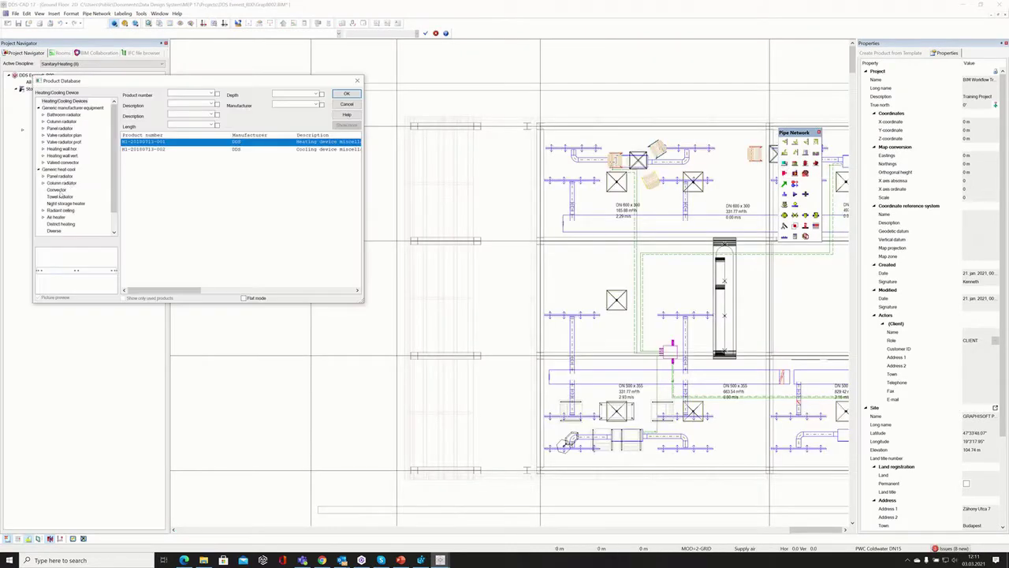
pyautogui.click(60, 192)
pyautogui.click(346, 93)
pyautogui.click(496, 363)
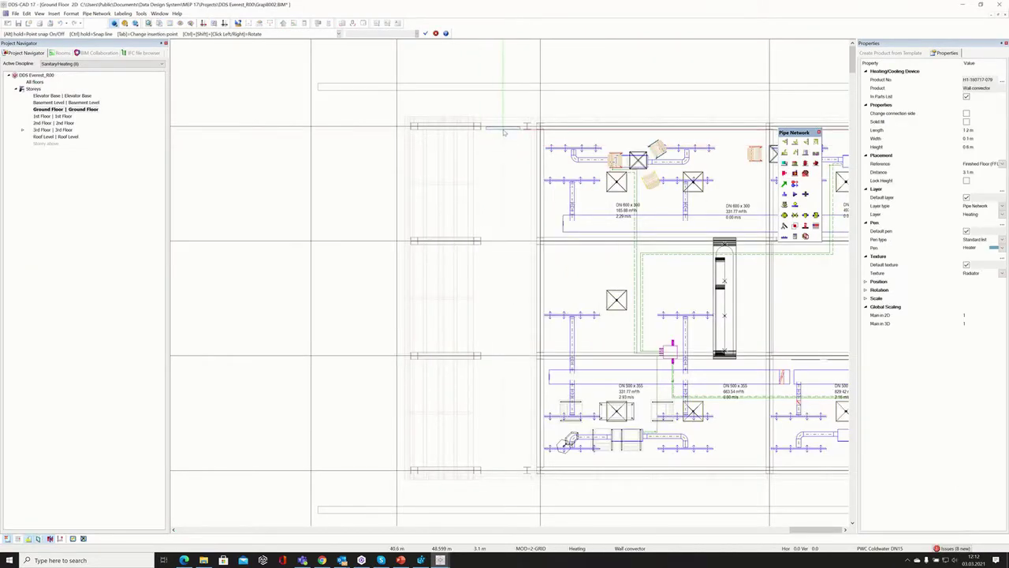
pyautogui.click(503, 130)
pyautogui.click(503, 471)
pyautogui.press('Escape')
# Examine the position of the wall convectors at the entrance in the 3D model
pyautogui.click(158, 25)
pyautogui.scroll(-1, 464, 303)
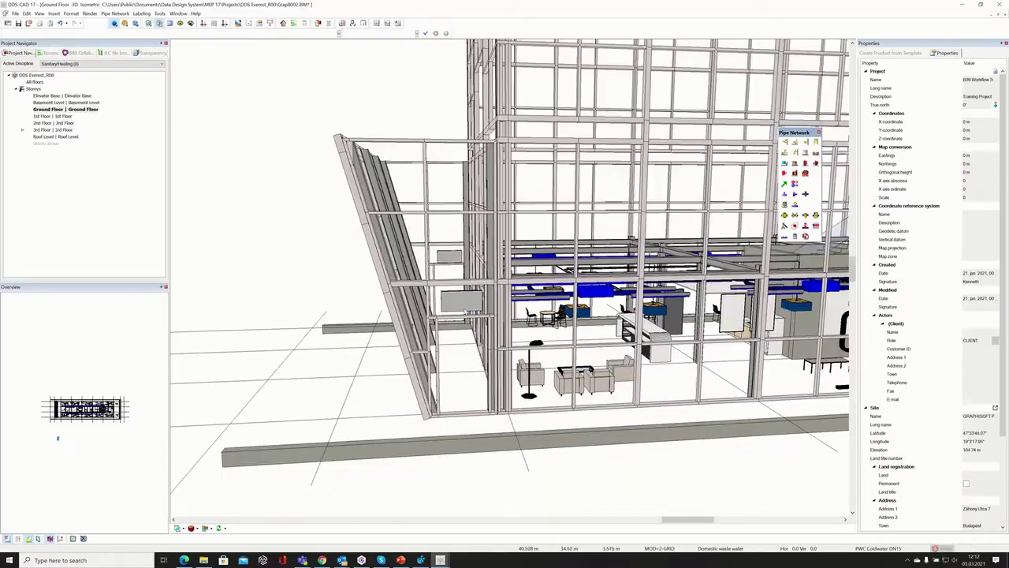
pyautogui.moveTo(464, 296); pyautogui.dragTo(792, 318, button='middle')
pyautogui.scroll(4, 507, 316)
pyautogui.click(792, 318)
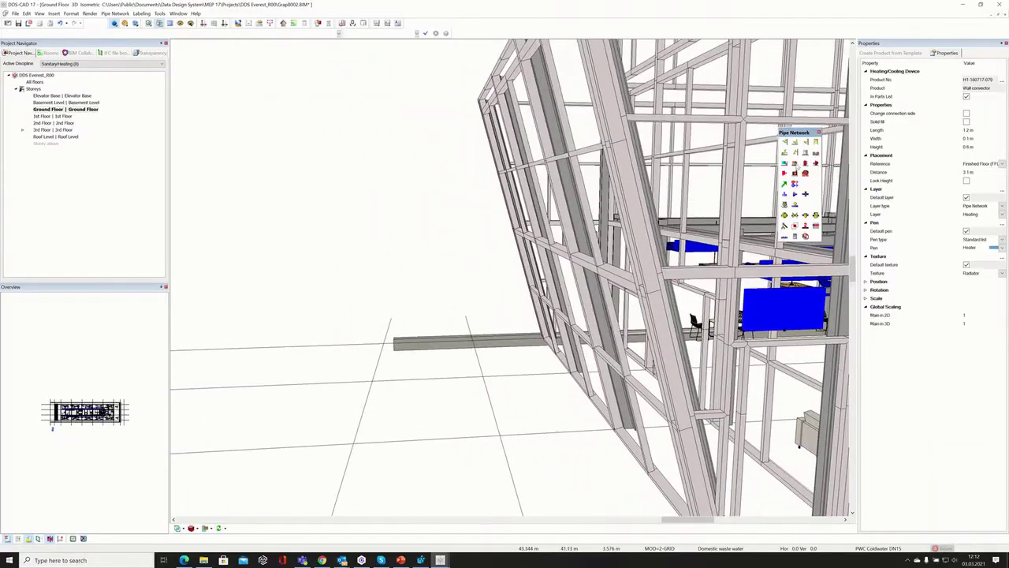
pyautogui.moveTo(799, 133); pyautogui.dragTo(481, 153)
pyautogui.keyDown('shift'); pyautogui.moveTo(610, 356); pyautogui.dragTo(804, 323, button='middle'); pyautogui.keyUp('shift')
# Export the MEP model as the IFC file 190221_BCF_Test_MEP_Ver2.ifc
pyautogui.click(15, 14)
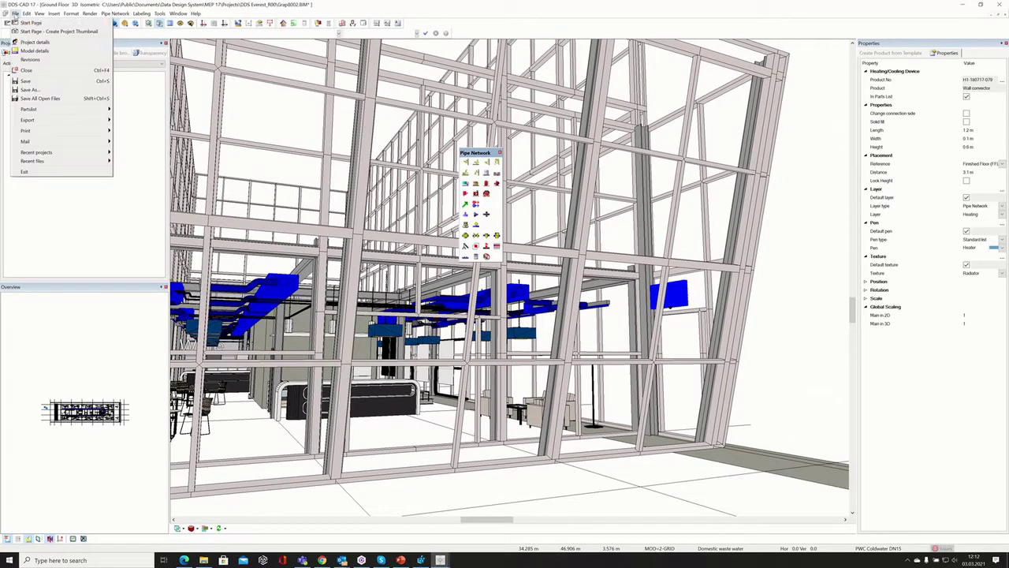
pyautogui.moveTo(37, 120)
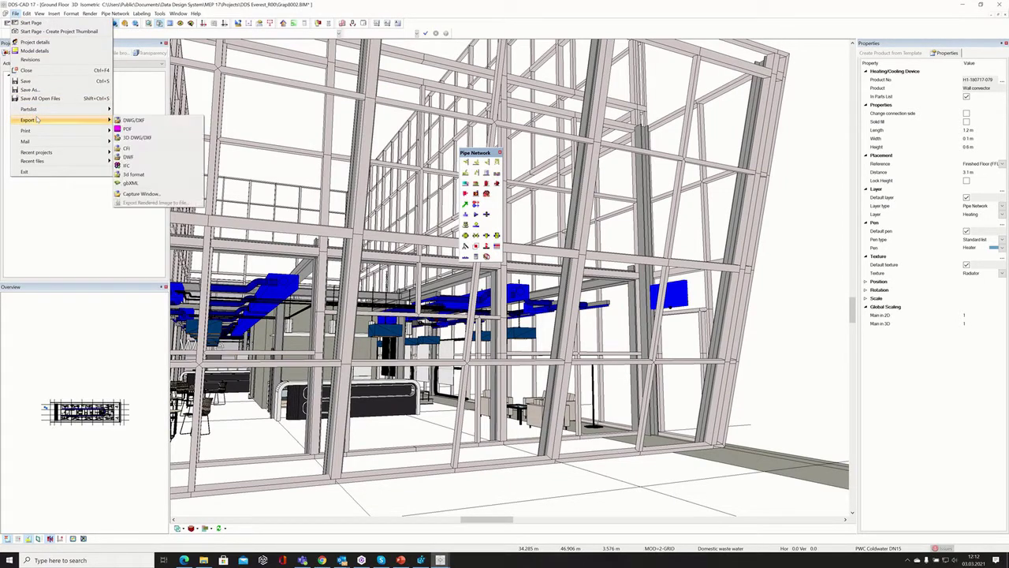
pyautogui.click(163, 168)
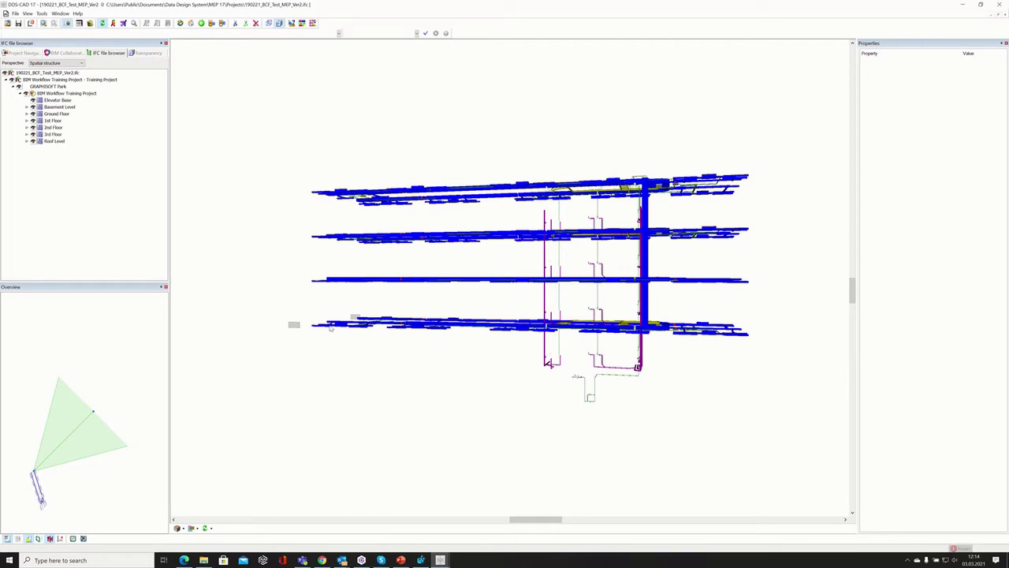
# Inspect the wall convectors in the exported IFC model and select the nearest one
pyautogui.moveTo(342, 331); pyautogui.dragTo(499, 359, button='middle')
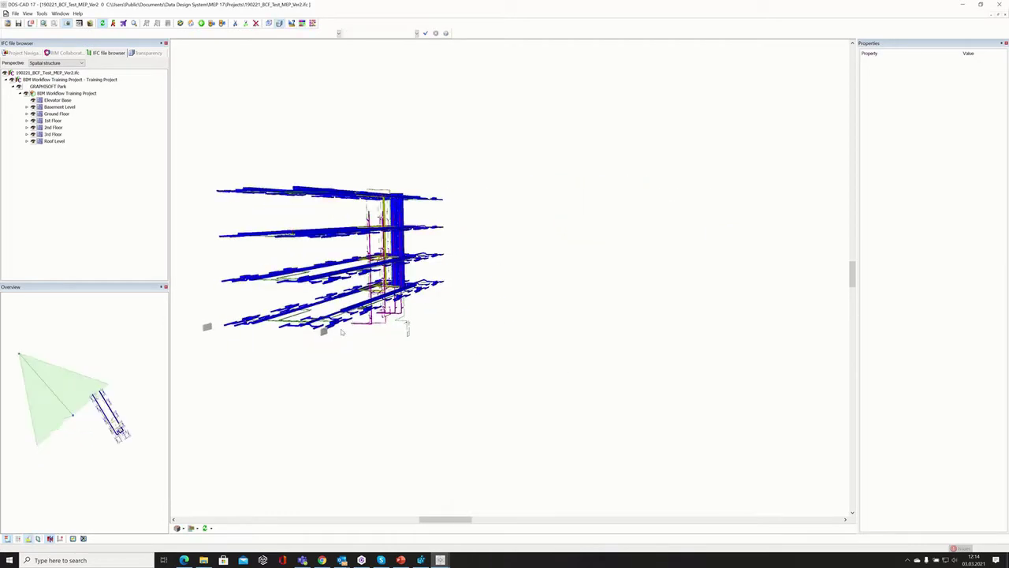
pyautogui.scroll(8, 342, 332)
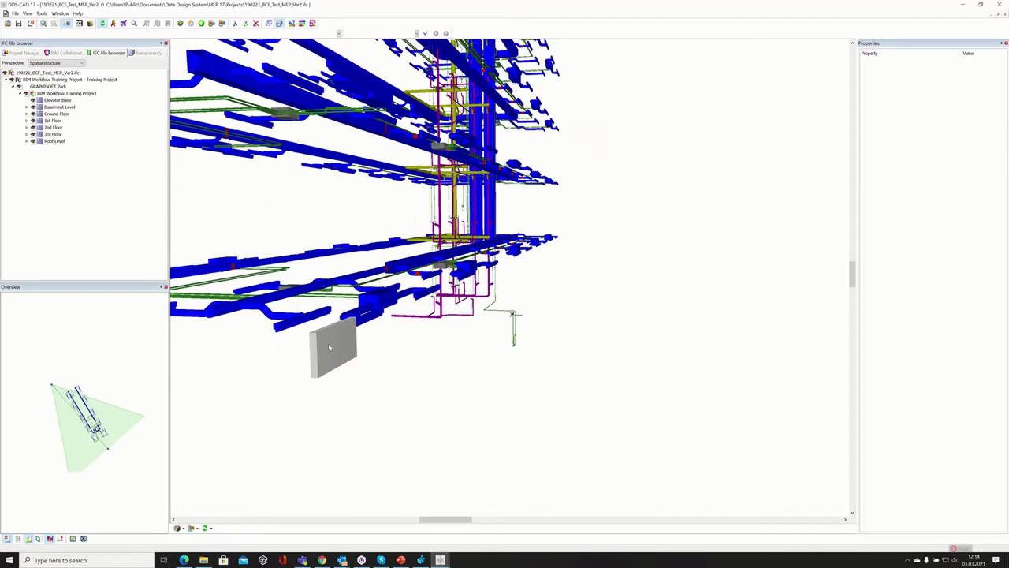
pyautogui.click(324, 348)
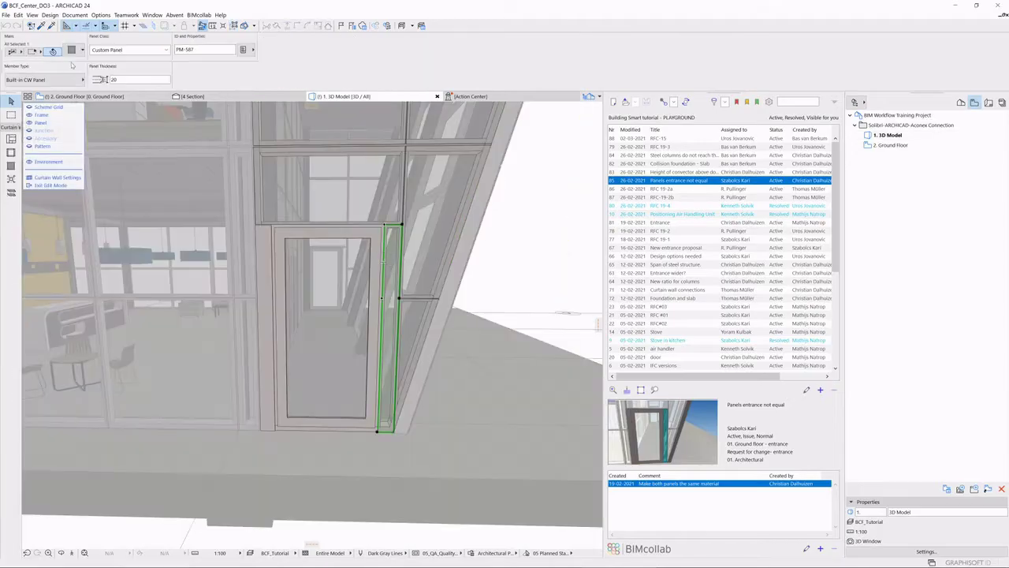
# Switch to ARCHICAD and change the member type of the selected curtain wall panel beside the entrance door
pyautogui.click(48, 80)
pyautogui.click(211, 175)
pyautogui.press('Escape')
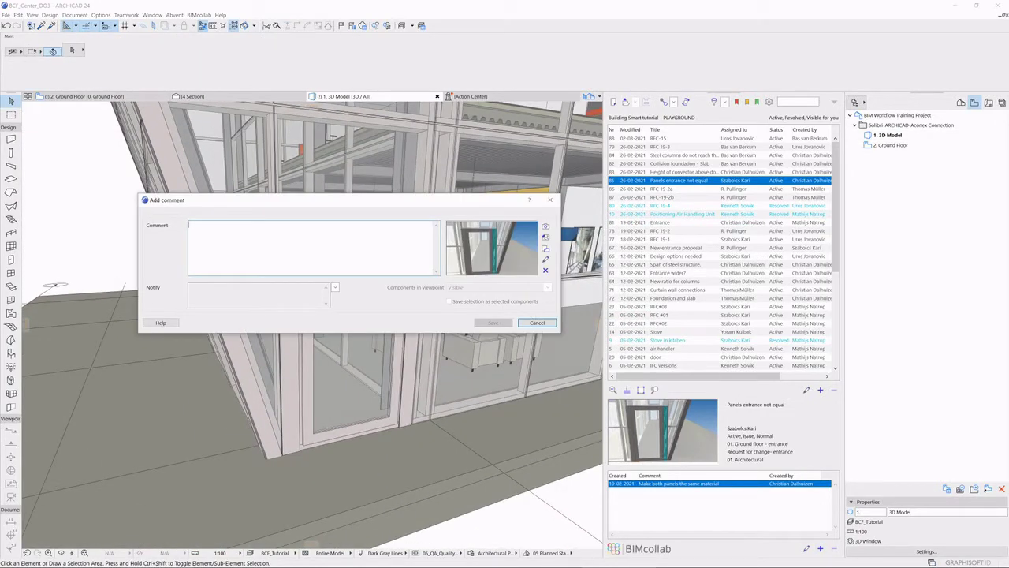
# Enter the comment "Panels changed." on issue 85 and circle the areas at both sides of the entrance door in red on its snapshot
pyautogui.write('Panels changed.')
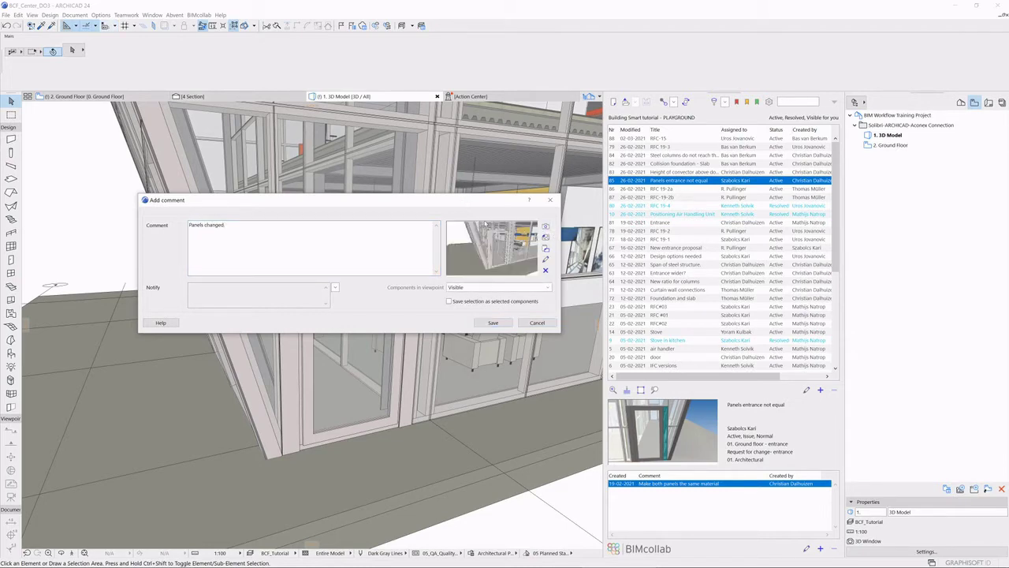
pyautogui.click(546, 259)
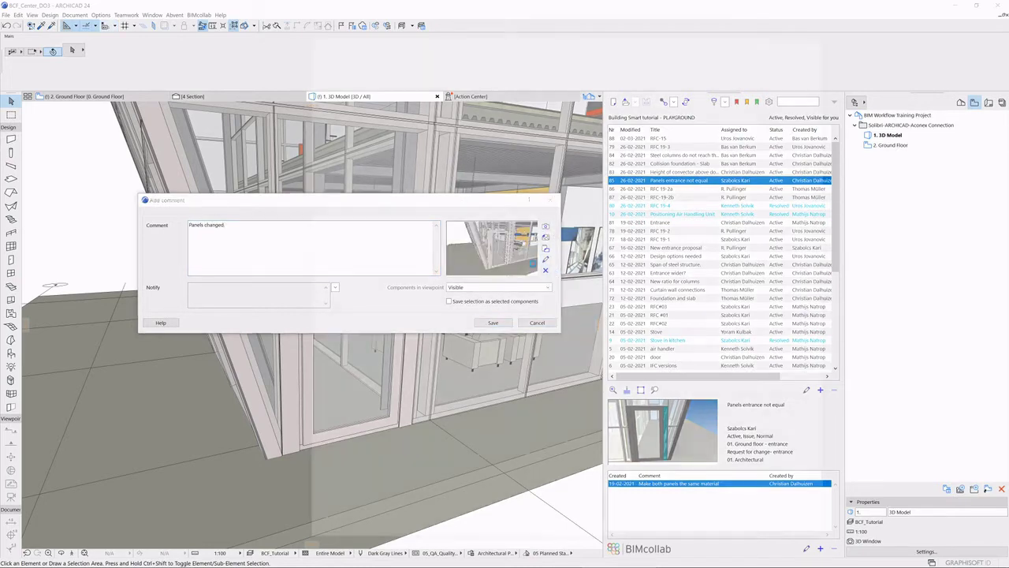
pyautogui.moveTo(566, 186)
pyautogui.mouseDown()
pyautogui.moveTo(496, 254)
pyautogui.moveTo(526, 430)
pyautogui.mouseUp()
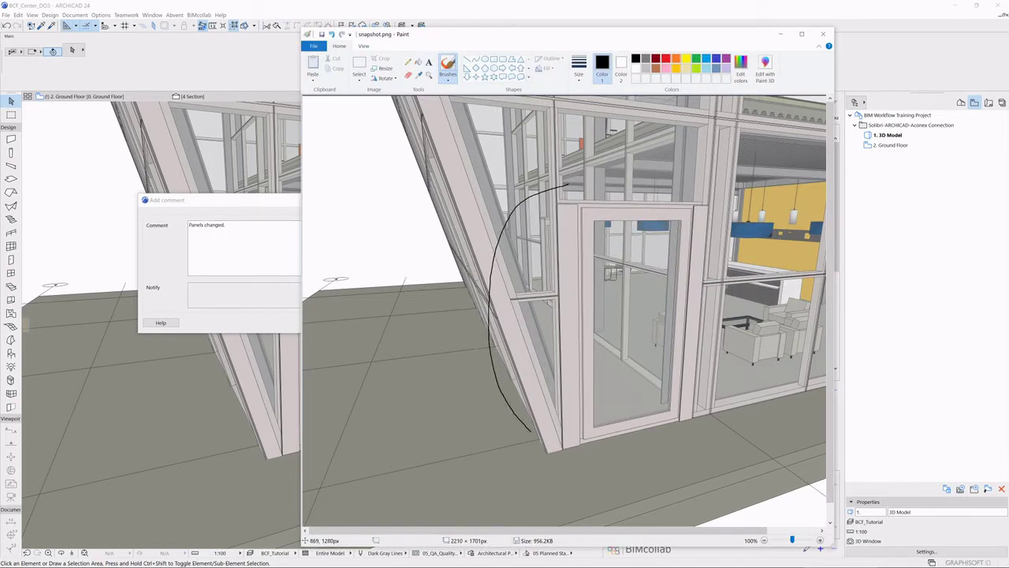
pyautogui.hotkey('ctrl', 'z')
pyautogui.click(665, 59)
pyautogui.moveTo(576, 188)
pyautogui.mouseDown()
pyautogui.moveTo(580, 485)
pyautogui.moveTo(574, 189)
pyautogui.mouseUp()
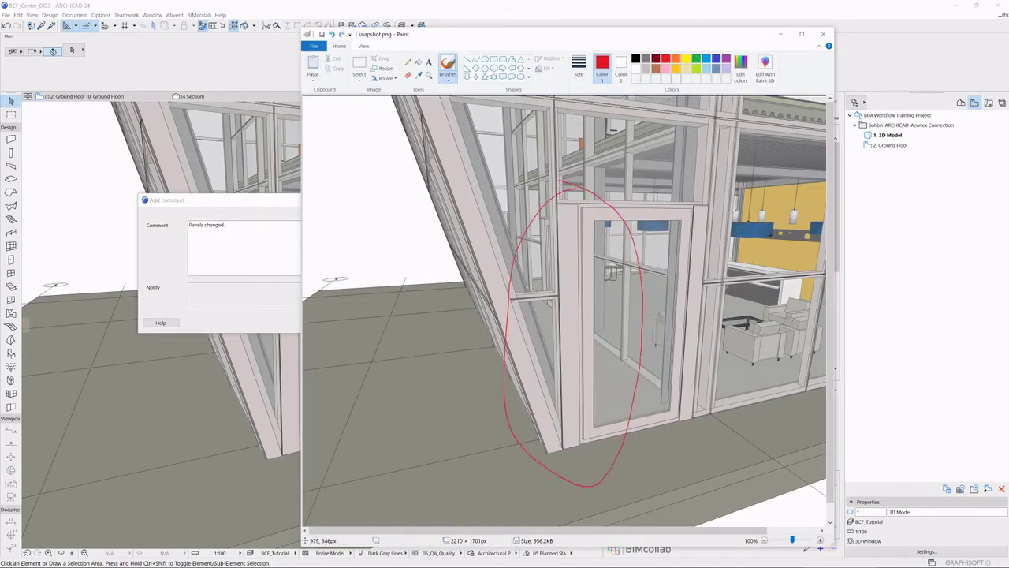
pyautogui.moveTo(679, 189)
pyautogui.mouseDown()
pyautogui.moveTo(654, 399)
pyautogui.moveTo(674, 188)
pyautogui.mouseUp()
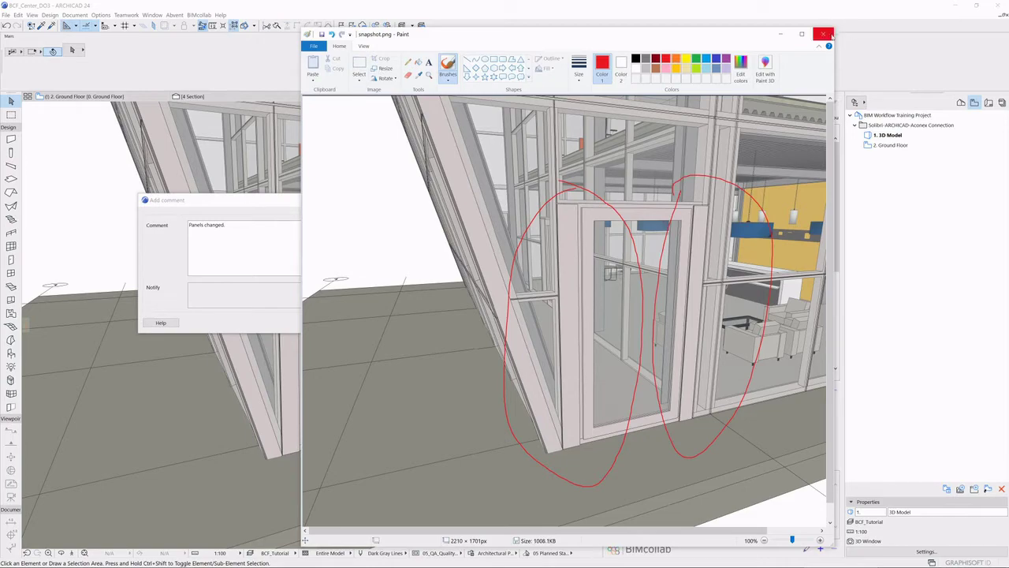
# Finish annotating the snapshot and save the comment on issue 85
pyautogui.click(823, 34)
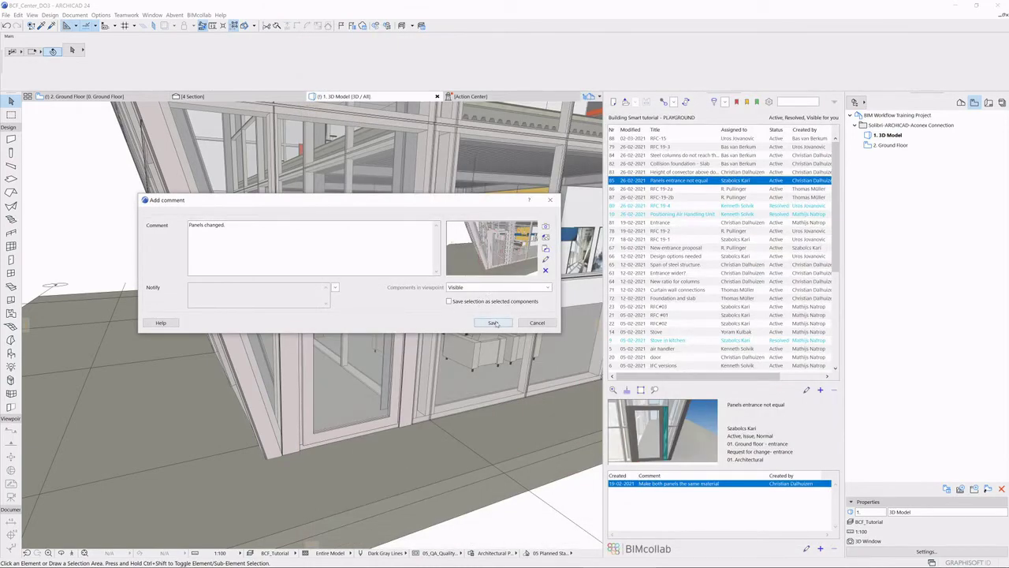
pyautogui.click(493, 322)
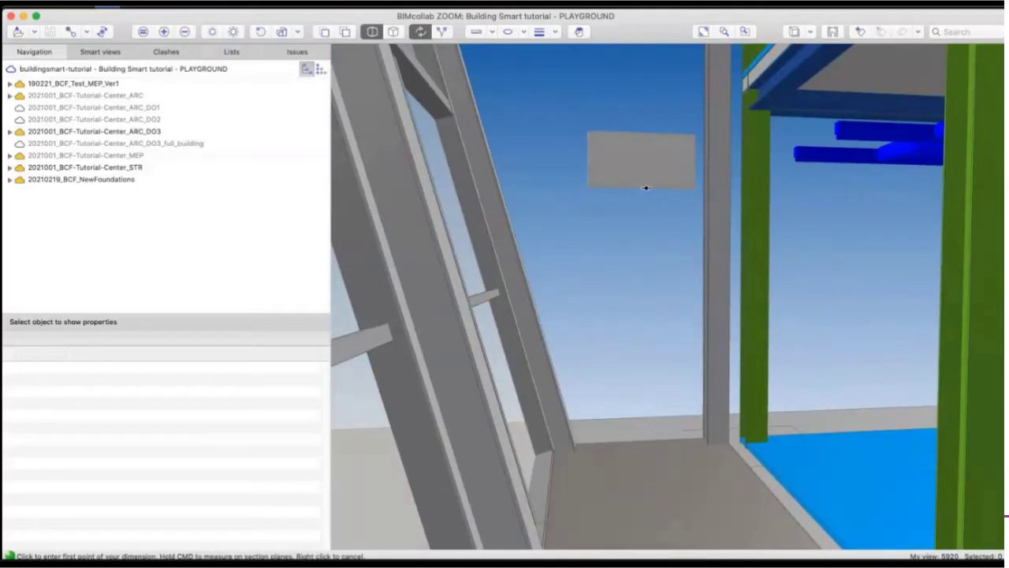
# Switch to BIMcollab ZOOM, dimension the height between the floor and the underside of the convector above the door, and enlarge the model view
pyautogui.click(660, 237)
pyautogui.scroll(3, 654, 220)
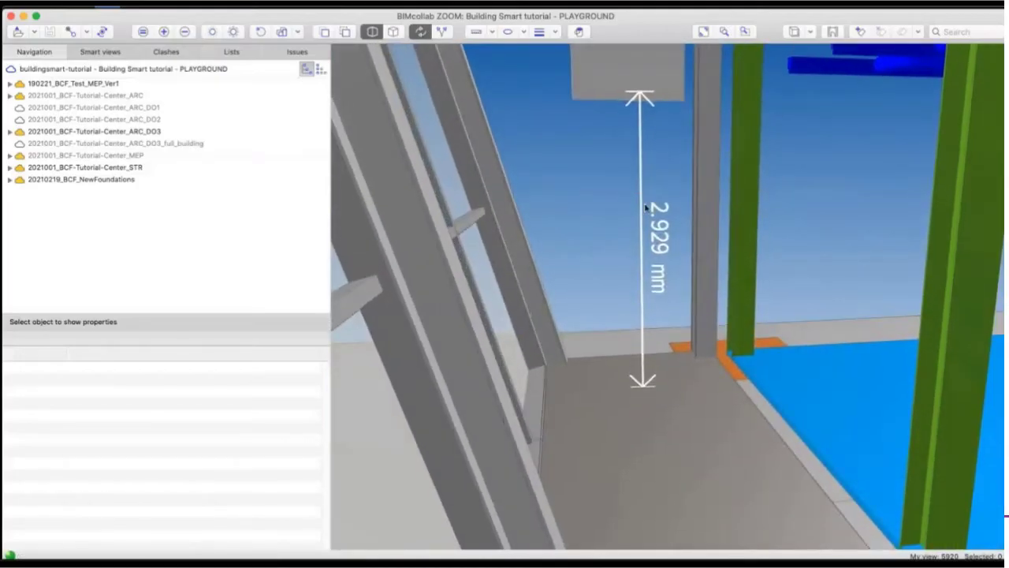
pyautogui.click(860, 32)
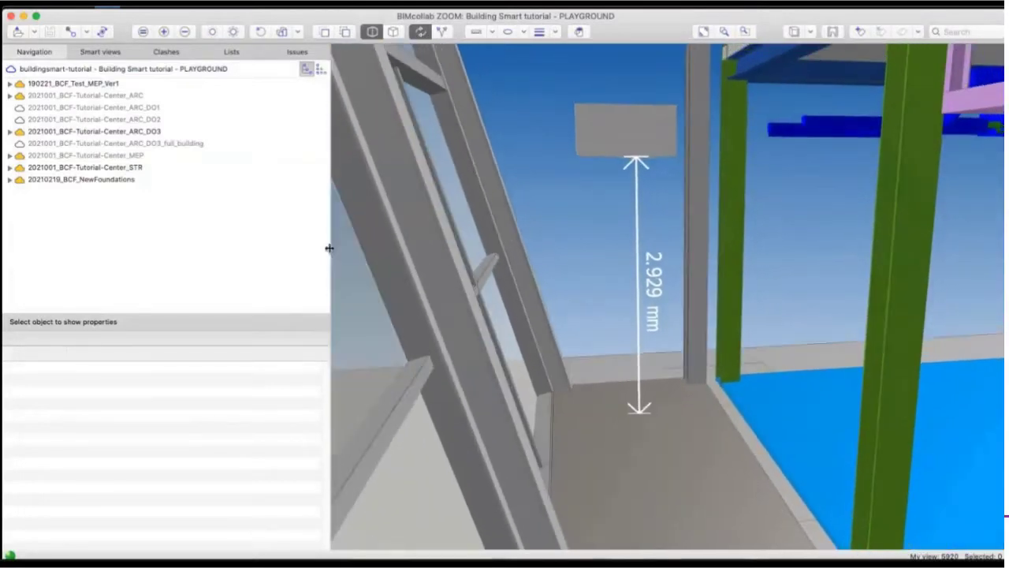
pyautogui.moveTo(331, 248); pyautogui.dragTo(271, 247)
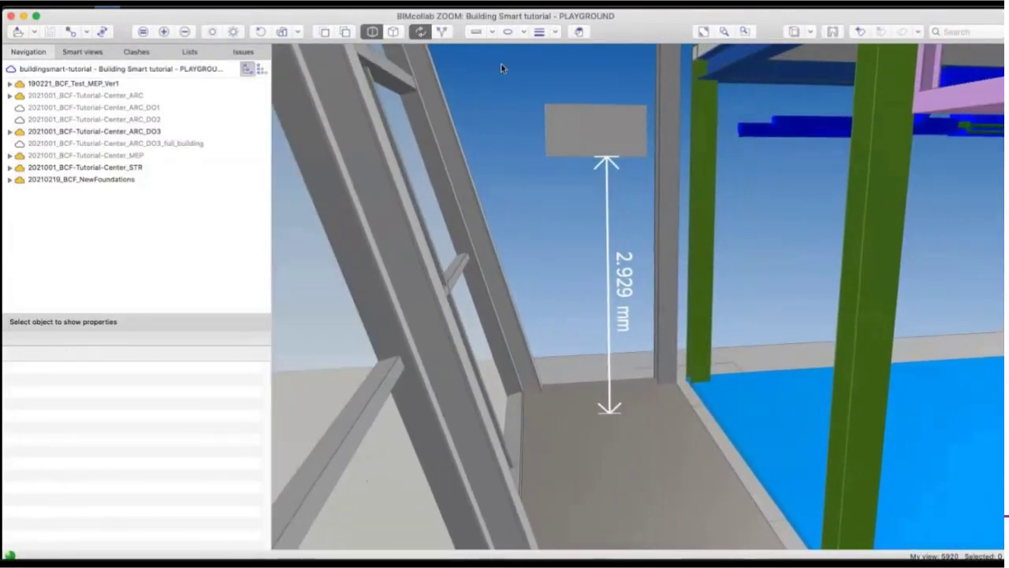
# Add an issue titled "Height of convector above door" with the comment "Please change height to 2930 mm"
pyautogui.rightClick(501, 68)
pyautogui.click(514, 182)
pyautogui.write('Height of convector above door')
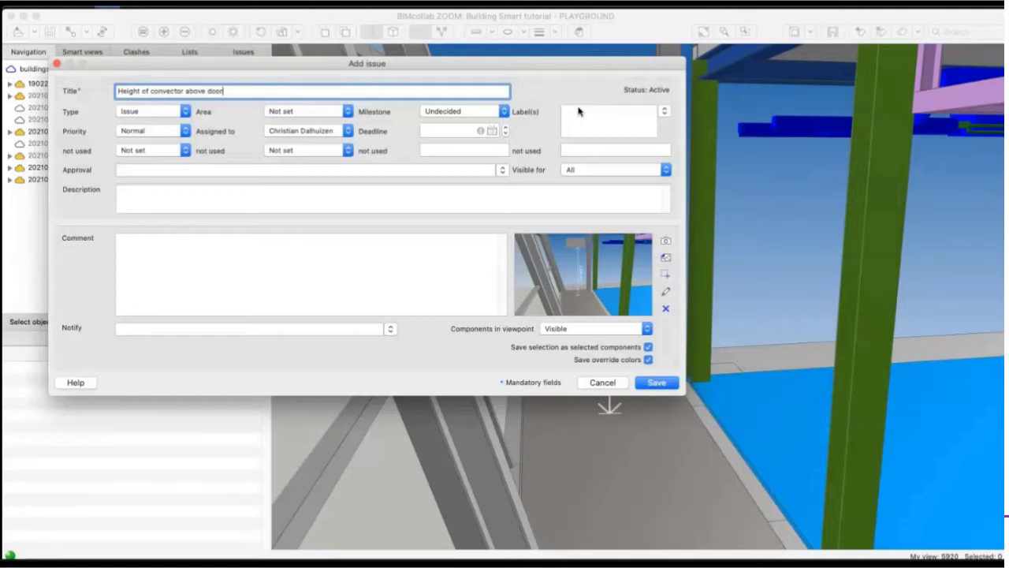
pyautogui.click(303, 240)
pyautogui.write('PLe')
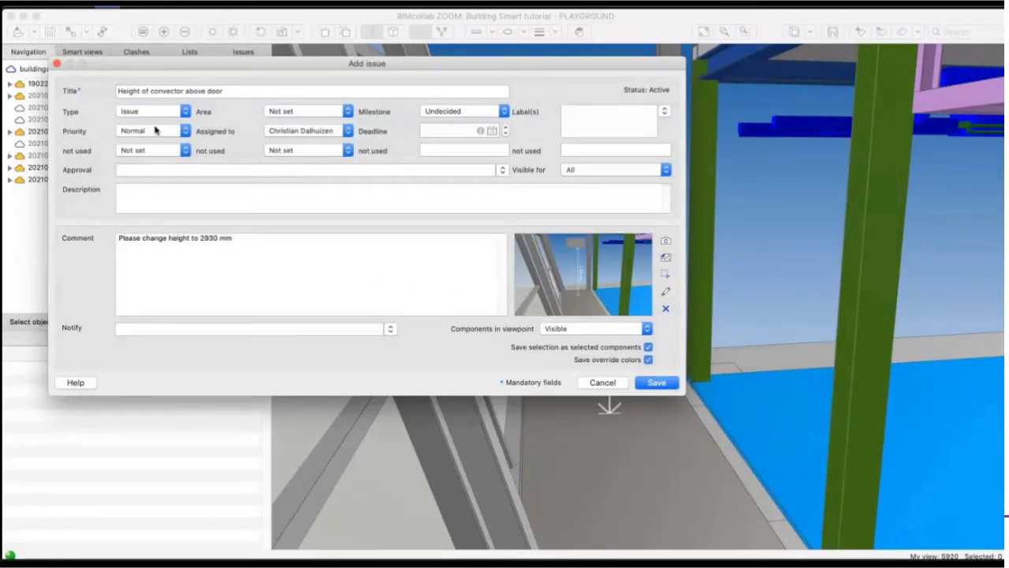
# Set the issue's area to the ground floor entrance, milestone to Design phase, label to 04. Heating + Cooling and priority to Critical, and save it
pyautogui.click(308, 112)
pyautogui.click(308, 119)
pyautogui.click(464, 112)
pyautogui.click(453, 123)
pyautogui.click(664, 111)
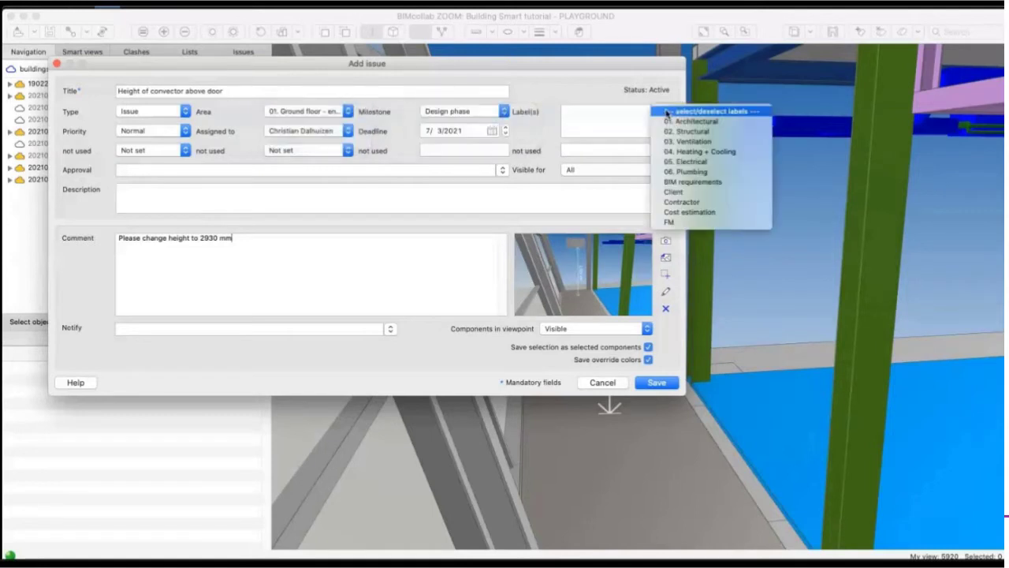
pyautogui.click(698, 151)
pyautogui.click(152, 131)
pyautogui.click(128, 106)
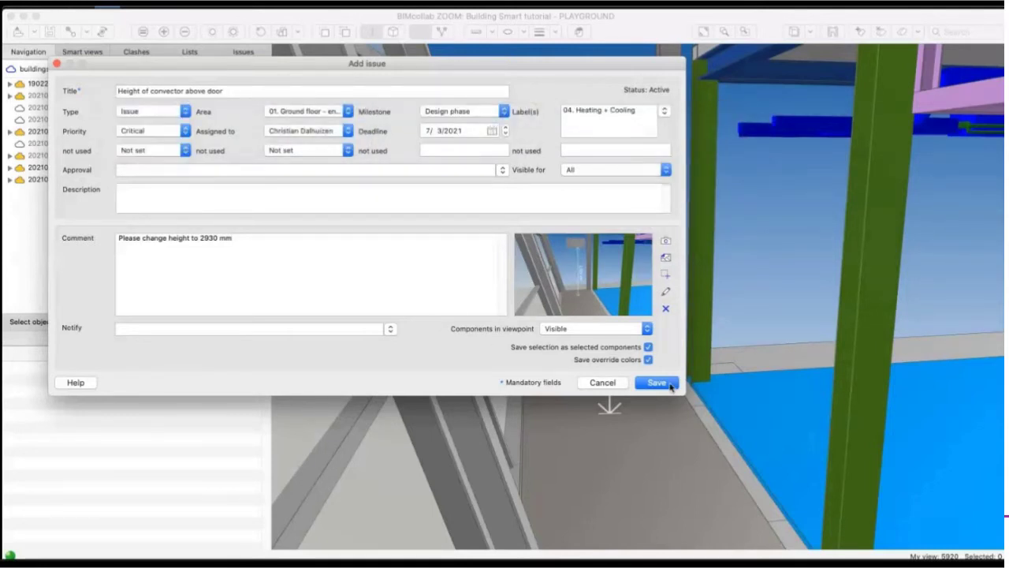
pyautogui.click(671, 386)
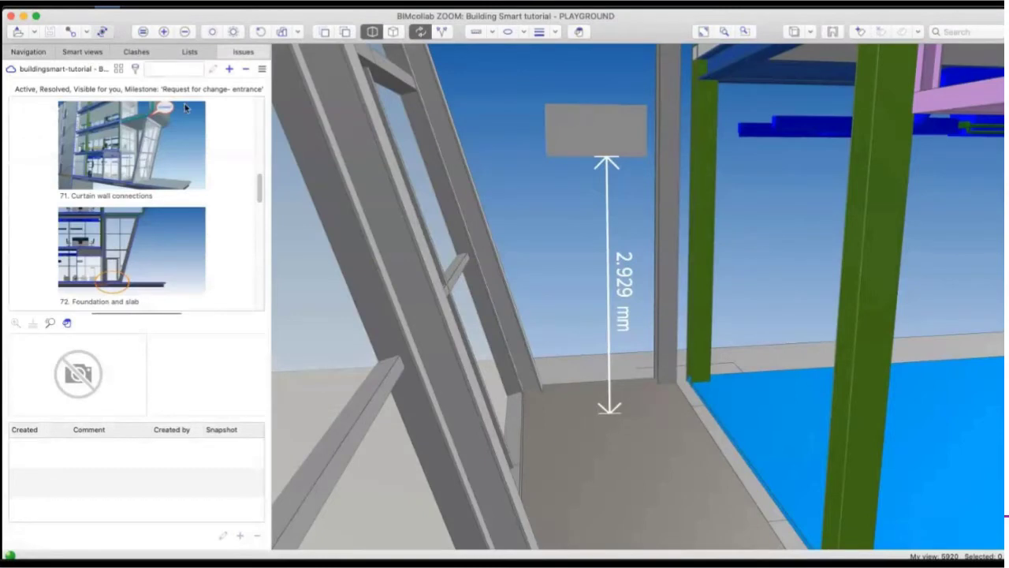
# Remove the status and milestone filters from the issue list to show all issues visible for you
pyautogui.scroll(10, 186, 108)
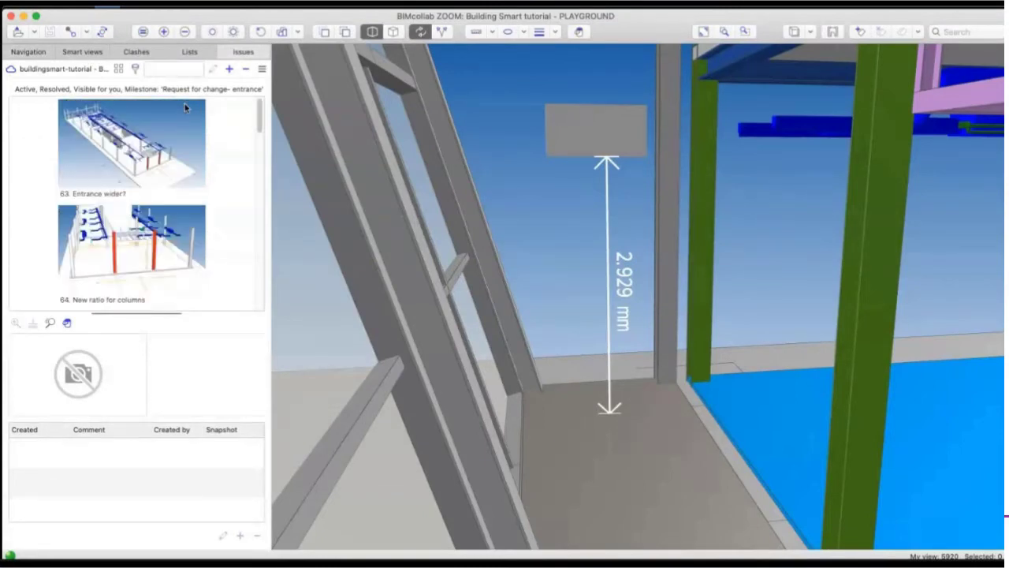
pyautogui.click(135, 69)
pyautogui.click(161, 71)
pyautogui.click(634, 423)
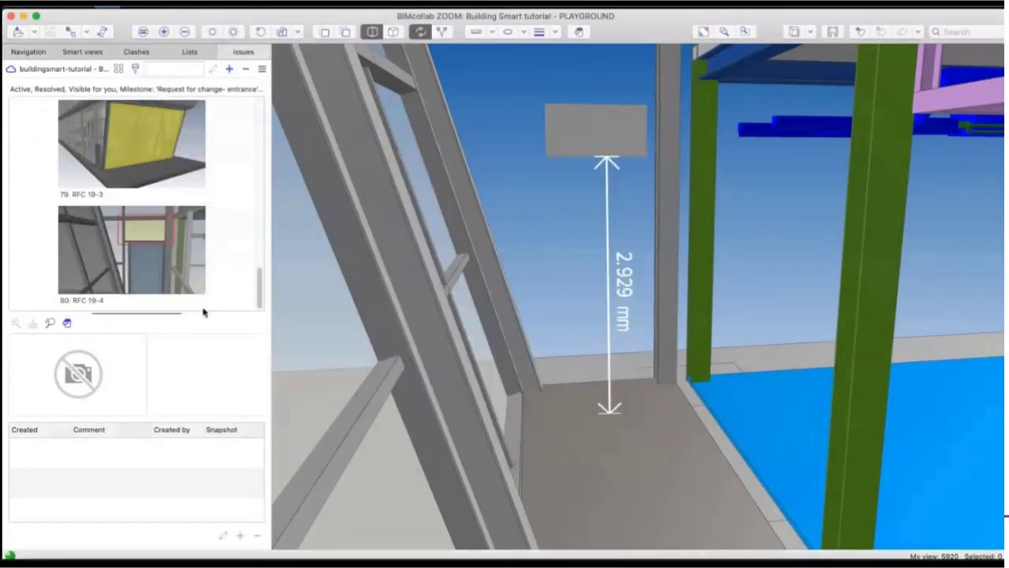
pyautogui.scroll(10, 216, 229)
pyautogui.click(135, 69)
pyautogui.click(201, 135)
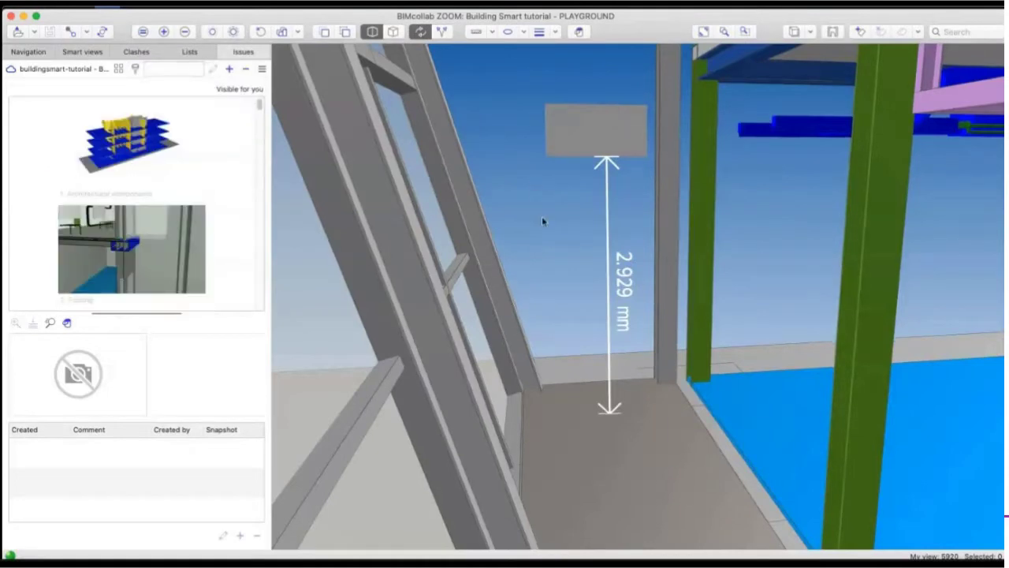
pyautogui.moveTo(541, 222); pyautogui.dragTo(560, 227)
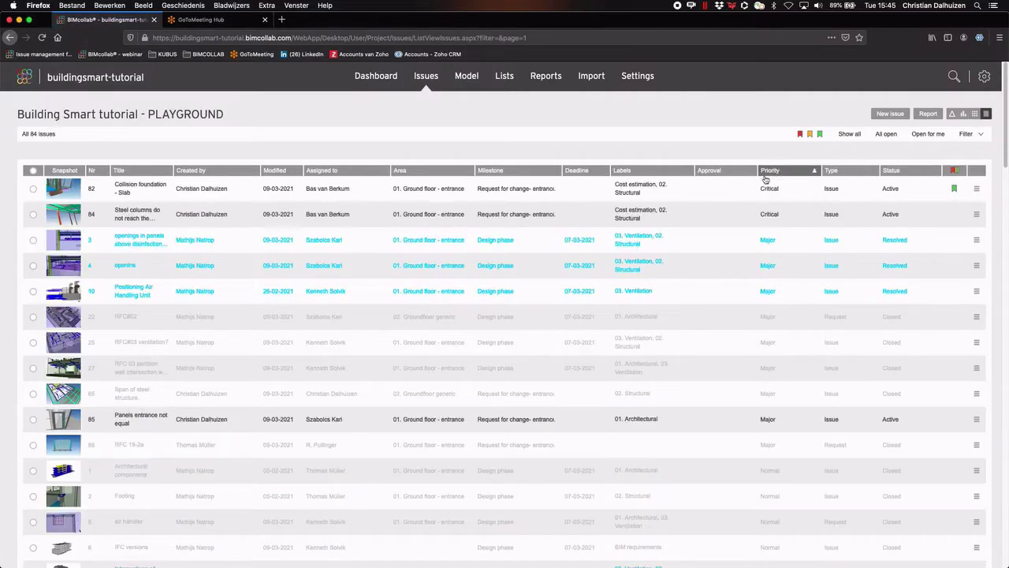
# Switch to BIMcollab in the browser, check the snapshots of issue 82, and resolve and close it with a thank-you comment
pyautogui.click(63, 188)
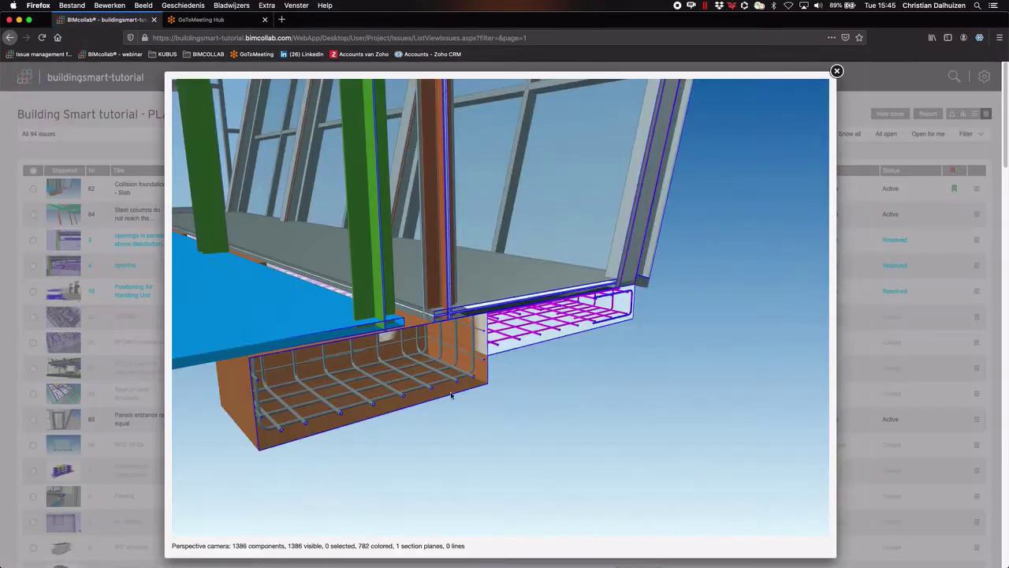
pyautogui.click(837, 71)
pyautogui.click(777, 459)
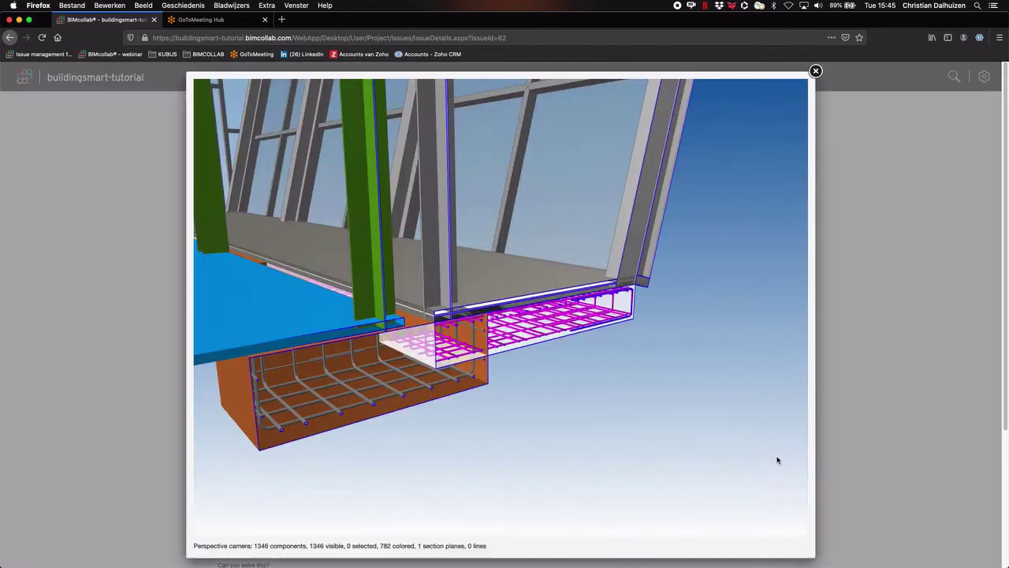
pyautogui.press('Escape')
pyautogui.click(769, 464)
pyautogui.press('Escape')
pyautogui.click(694, 114)
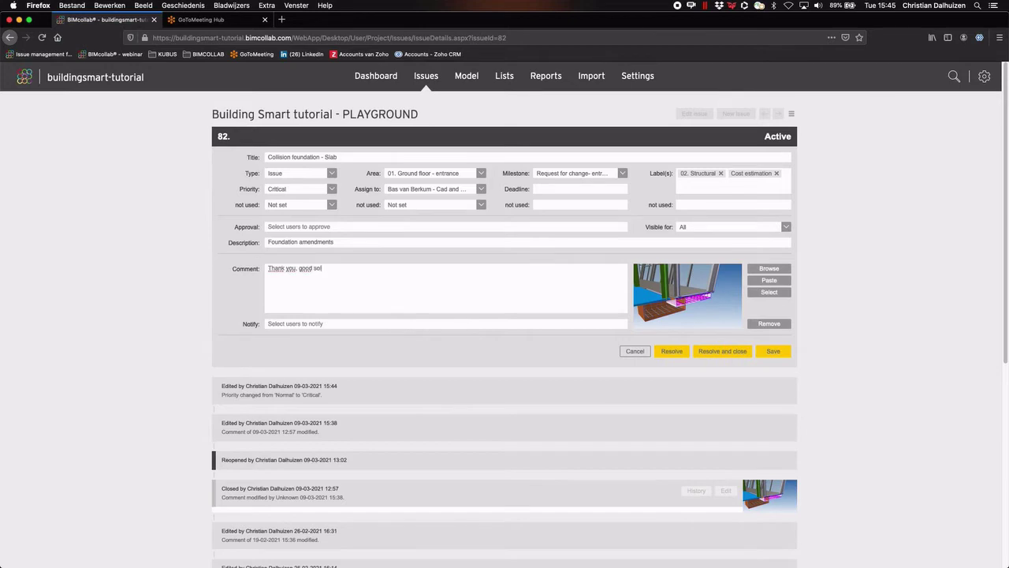
pyautogui.click(724, 352)
# Check the snapshot of issue 84 about the steel columns, and resolve and close the issue
pyautogui.click(426, 76)
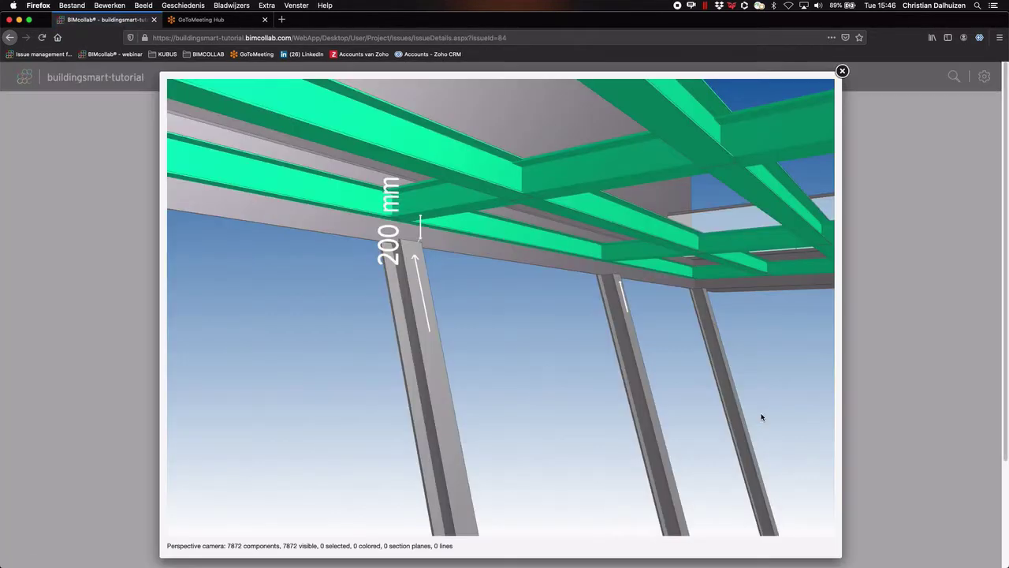
pyautogui.press('Escape')
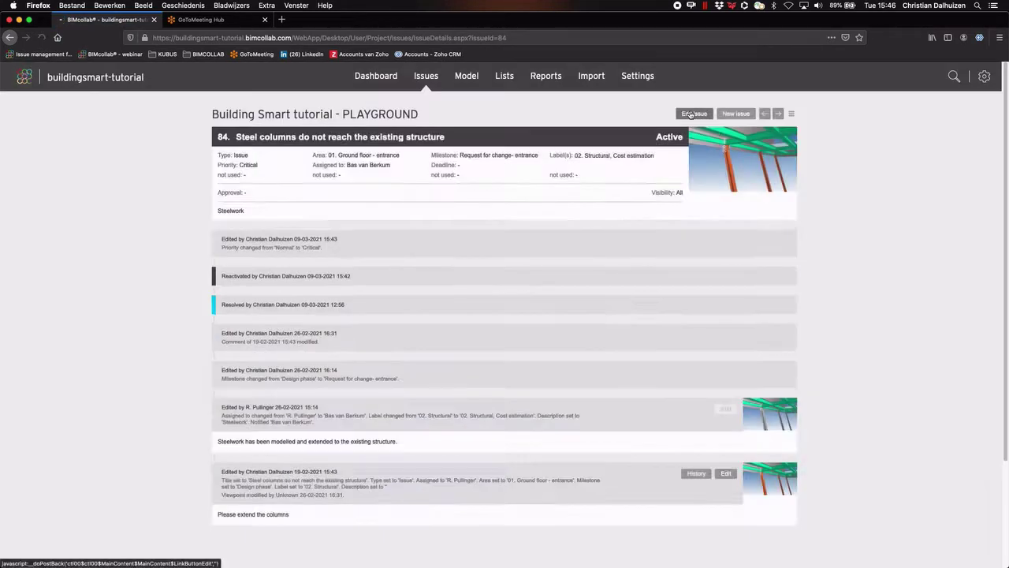
pyautogui.click(722, 350)
# Filter the issue list by the milestone "Request for change- entrance"
pyautogui.click(426, 76)
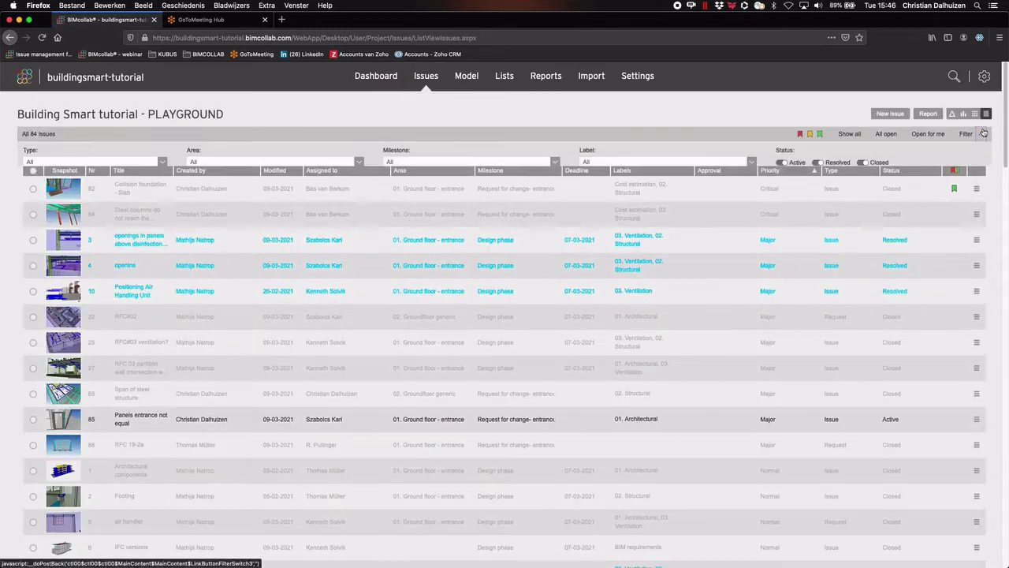
pyautogui.click(983, 133)
pyautogui.click(465, 163)
pyautogui.click(450, 219)
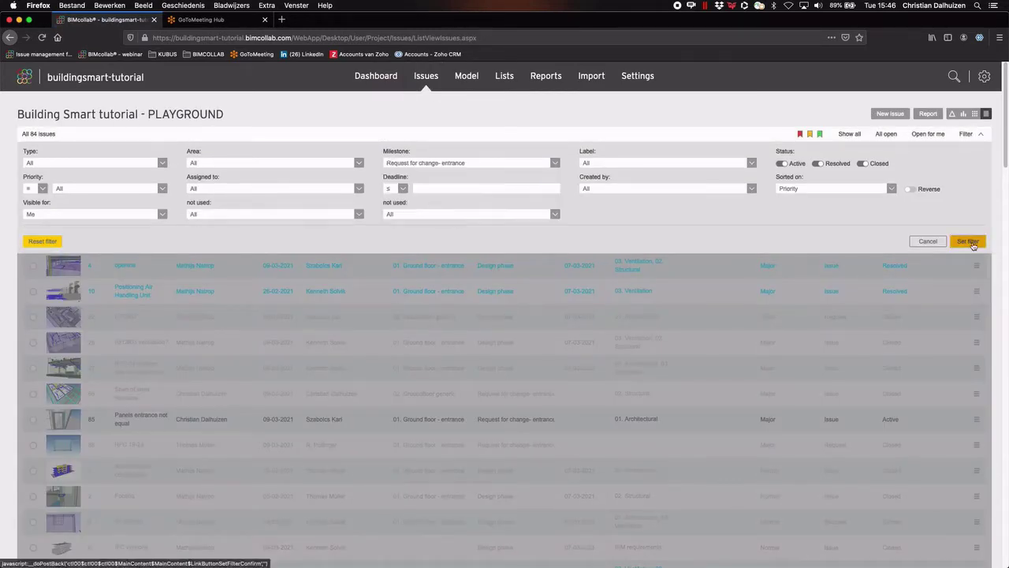
pyautogui.click(966, 241)
# Check the snapshots of issue 85, "Panels entrance not equal", and resolve and close it with a comment
pyautogui.click(63, 265)
pyautogui.press('Escape')
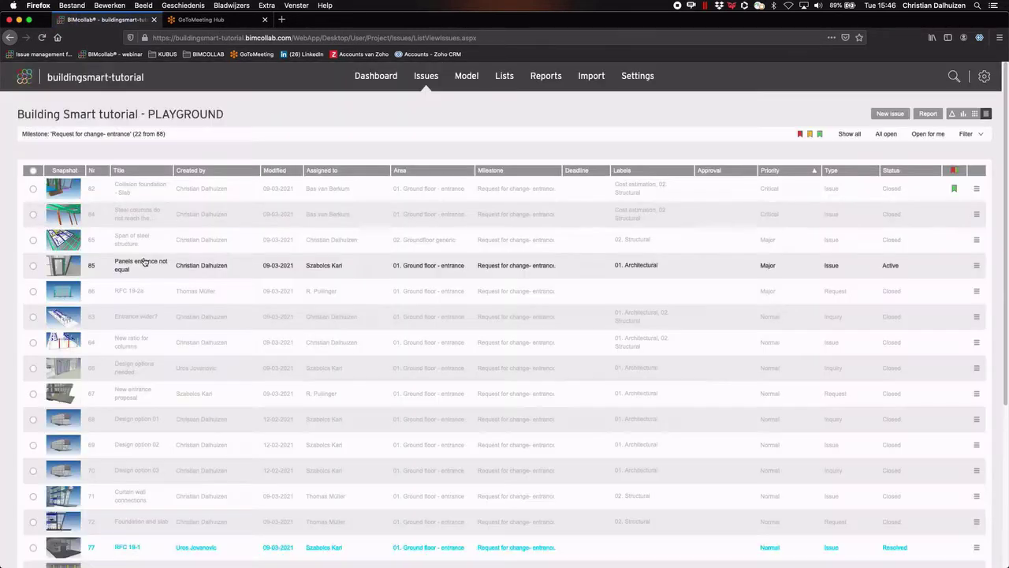
pyautogui.click(141, 265)
pyautogui.click(770, 330)
pyautogui.press('Escape')
pyautogui.click(693, 113)
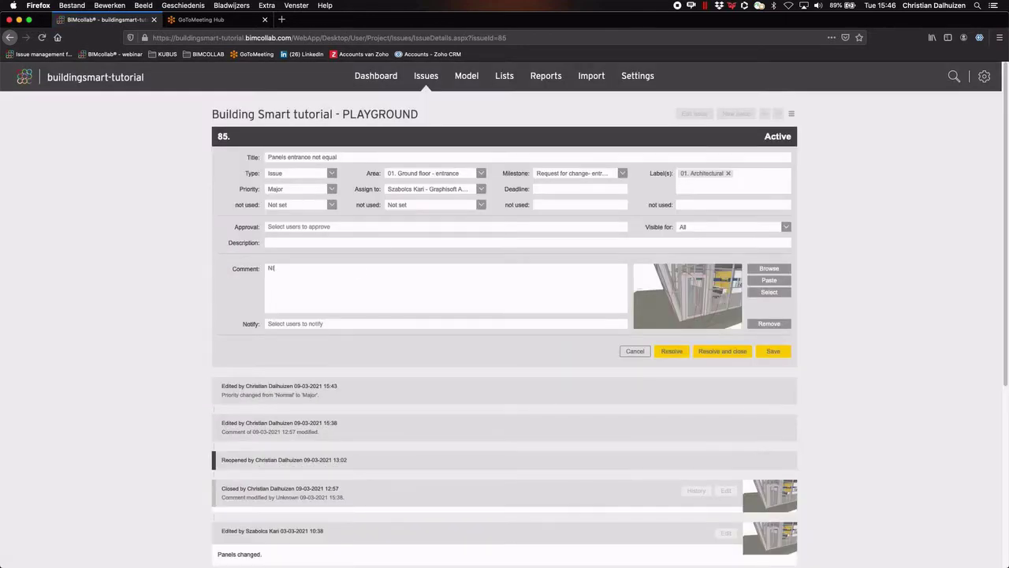
pyautogui.click(722, 350)
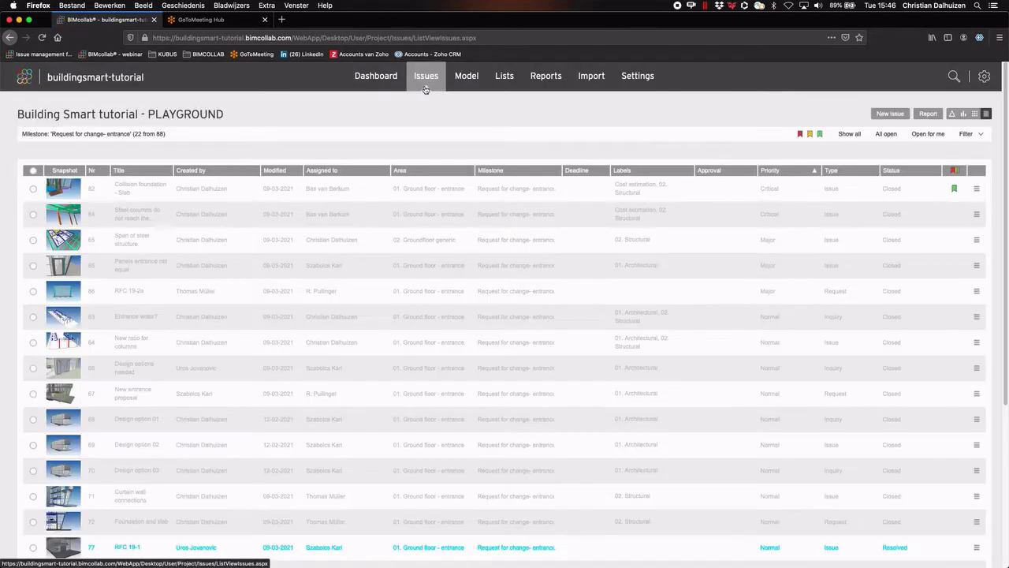
# Display the filtered issues as charts and look through the distributions by status, team member, company and area
pyautogui.click(963, 114)
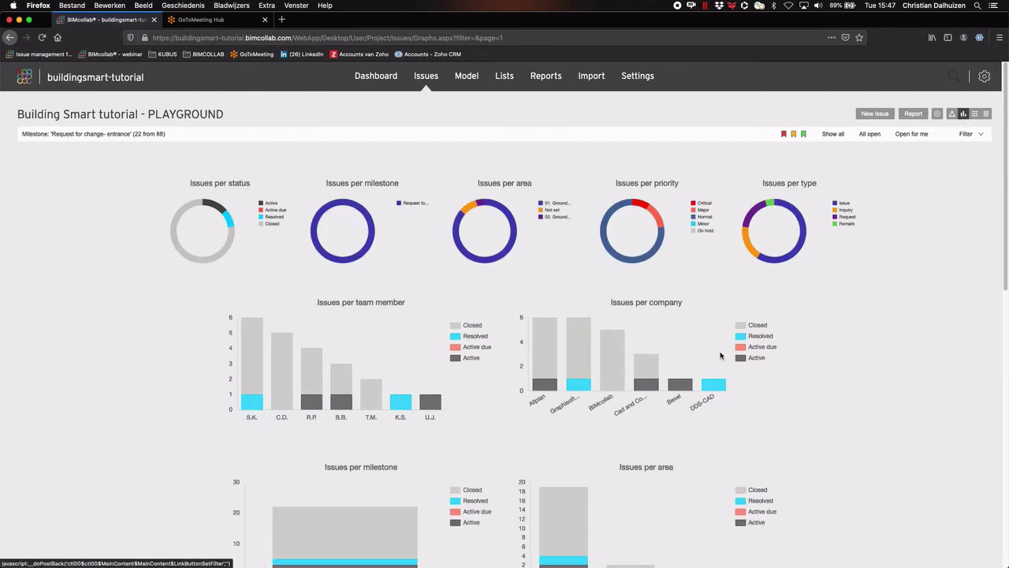
pyautogui.scroll(-5, 705, 362)
pyautogui.scroll(5, 705, 368)
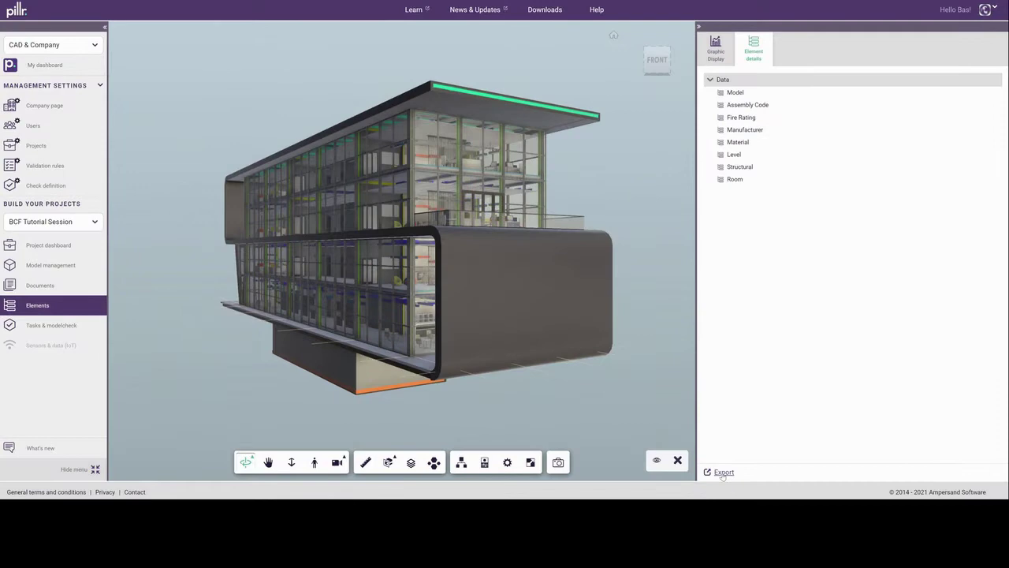
# Switch to Pillr and download the BCF Tutorial Session element data as an Excel export
pyautogui.click(723, 472)
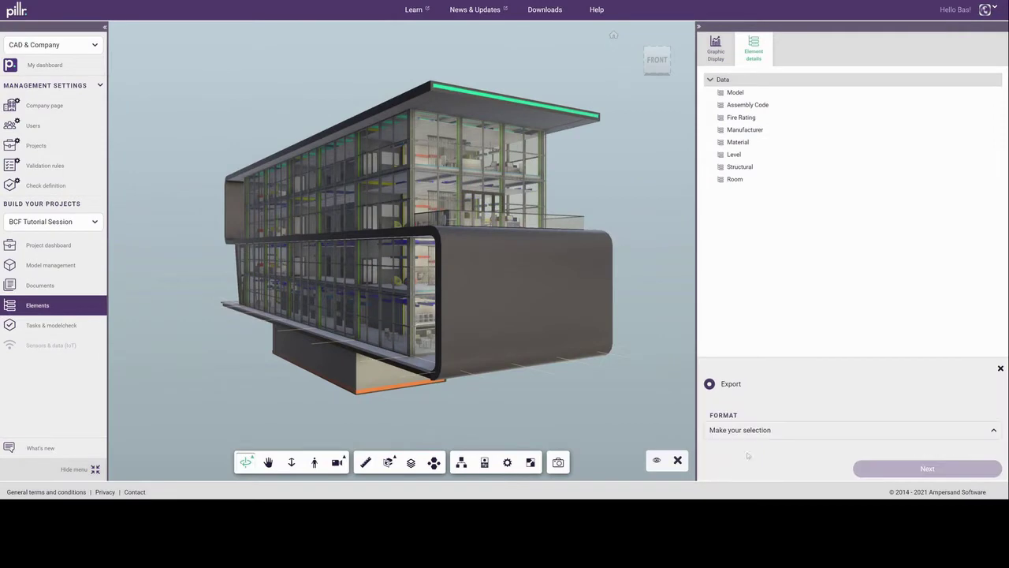
pyautogui.click(788, 431)
pyautogui.click(757, 398)
pyautogui.click(927, 469)
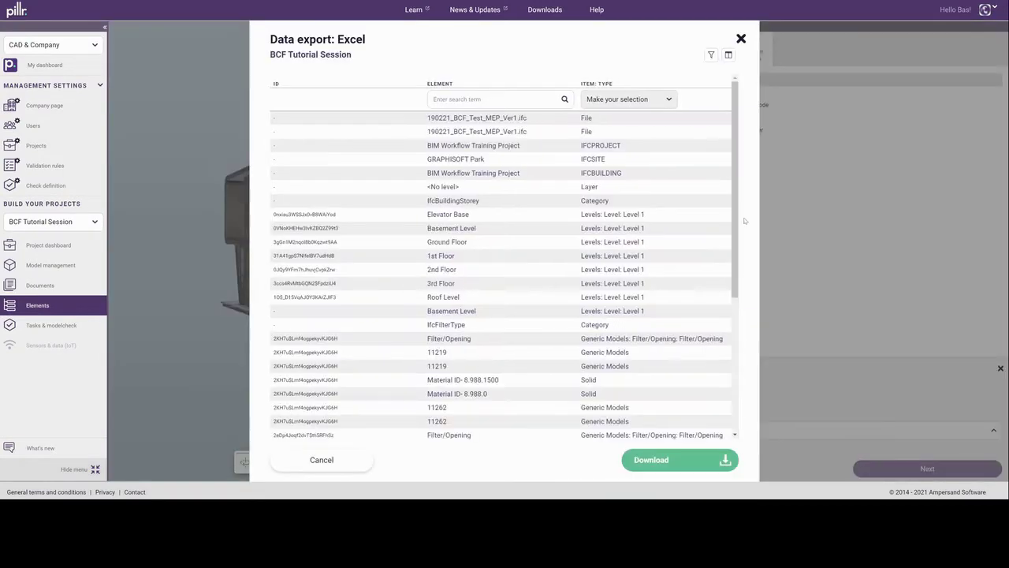
pyautogui.scroll(-3, 726, 252)
pyautogui.click(677, 462)
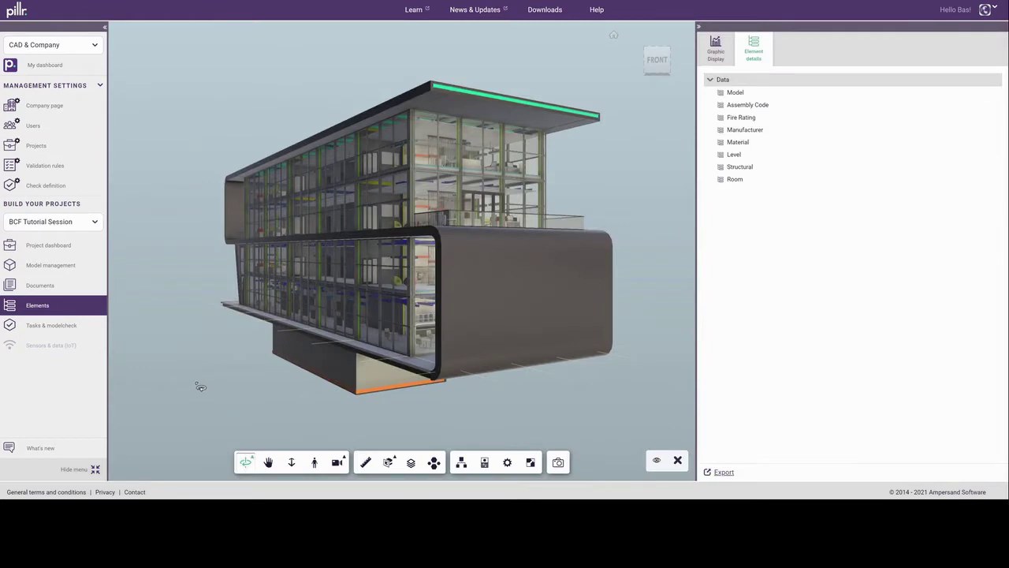
# Create a task titled "RFC-15" from a model view showing the entrance side of the building
pyautogui.moveTo(159, 321); pyautogui.dragTo(451, 399)
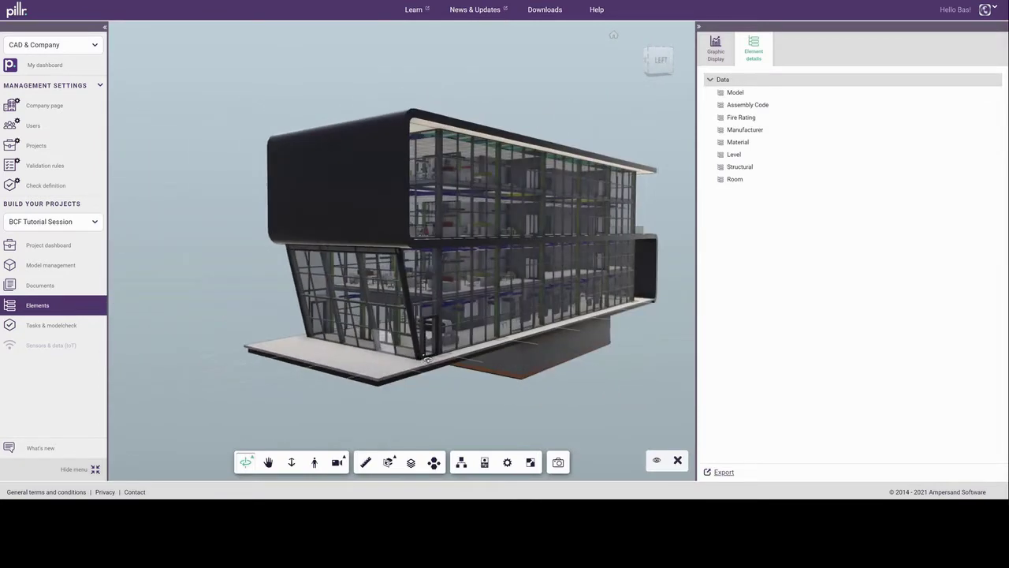
pyautogui.rightClick(449, 405)
pyautogui.click(434, 426)
pyautogui.write('RFC-15')
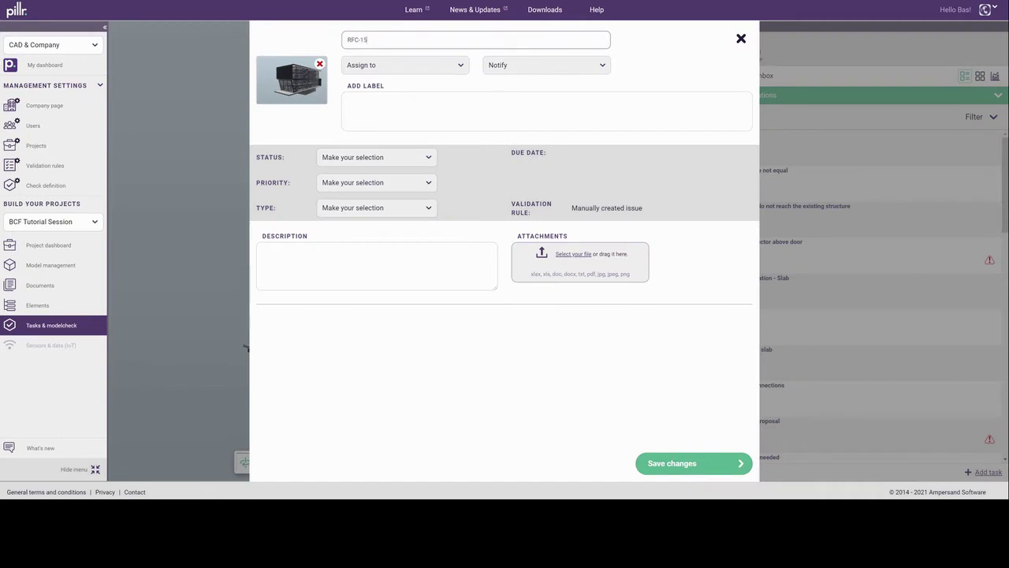
# Assign task RFC-15 to the responsible team member and add the label Cost estimation
pyautogui.click(406, 64)
pyautogui.click(379, 95)
pyautogui.click(375, 103)
pyautogui.write('cost e')
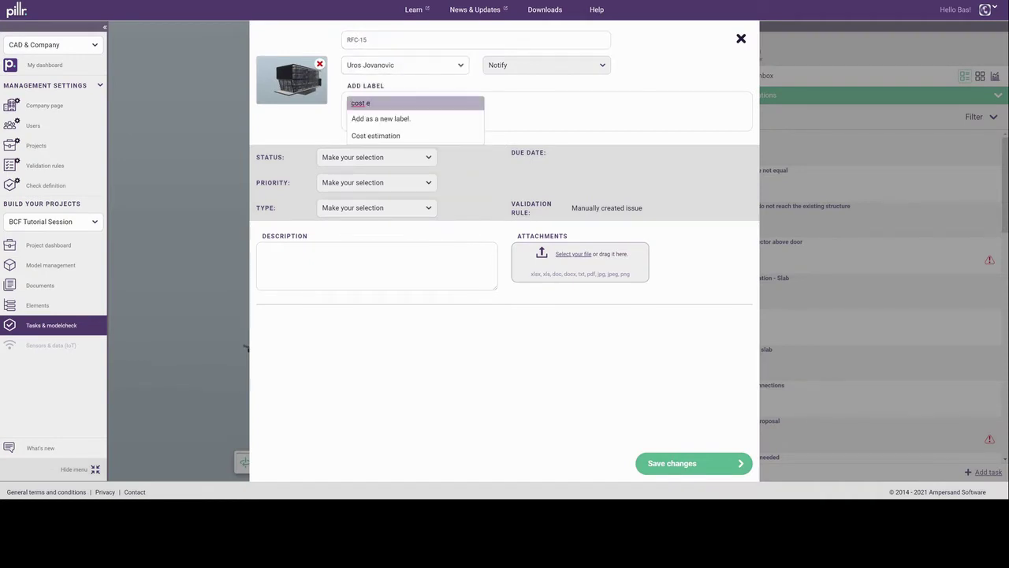
pyautogui.click(384, 134)
# Set task RFC-15 to status Active and priority Normal, choose its type and start its description
pyautogui.click(376, 157)
pyautogui.click(339, 184)
pyautogui.click(376, 183)
pyautogui.click(339, 225)
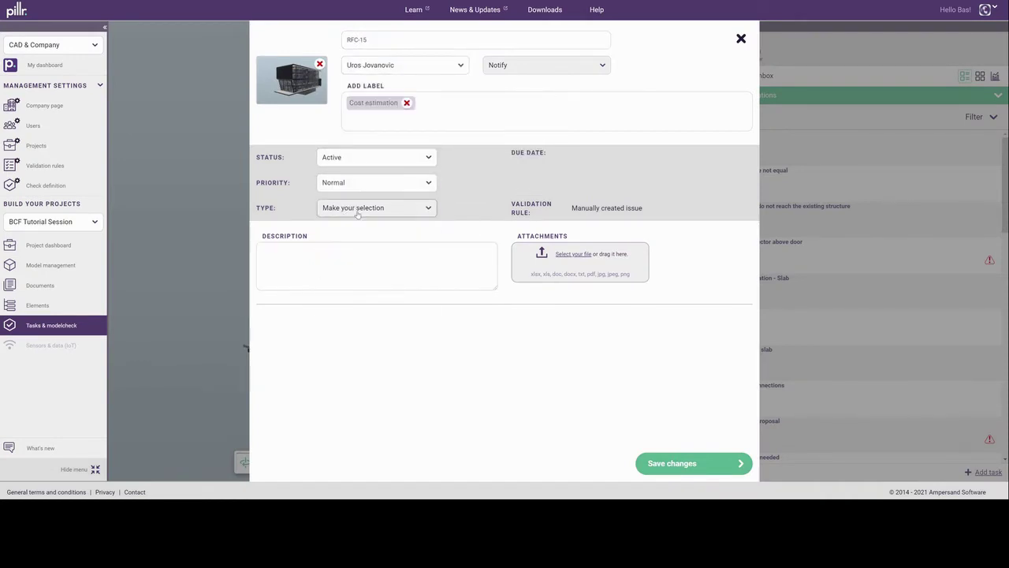
pyautogui.click(356, 208)
pyautogui.click(339, 260)
pyautogui.click(315, 260)
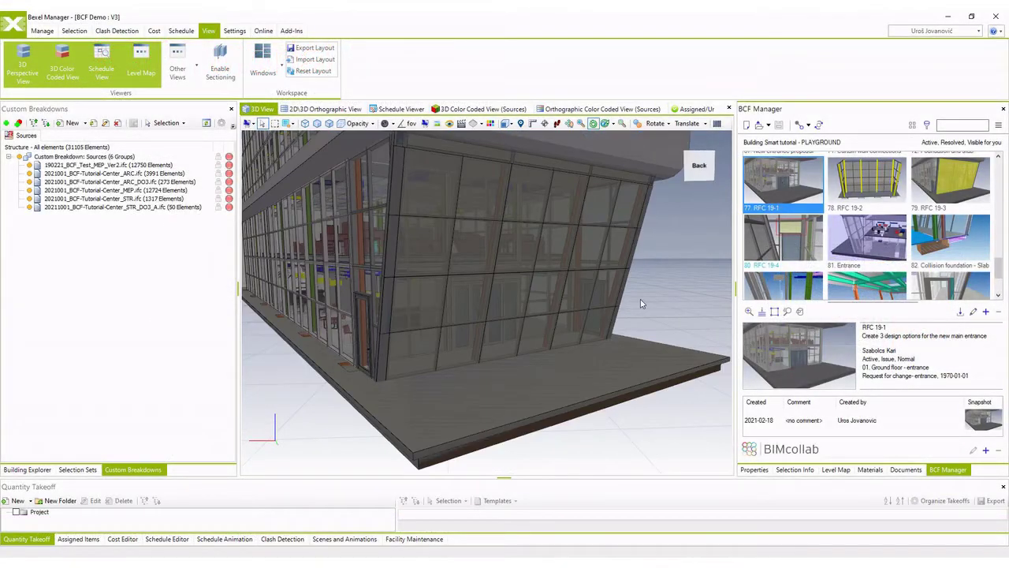
# Review the entrance issues RFC 19-2, RFC 19-3 and RFC 19-4 one after another in the model
pyautogui.click(874, 191)
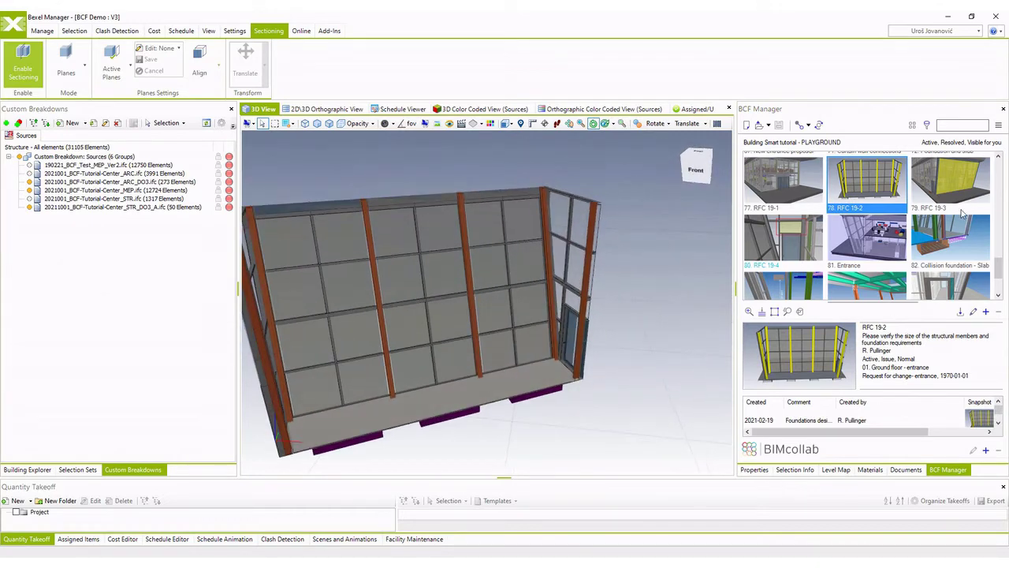
pyautogui.click(954, 184)
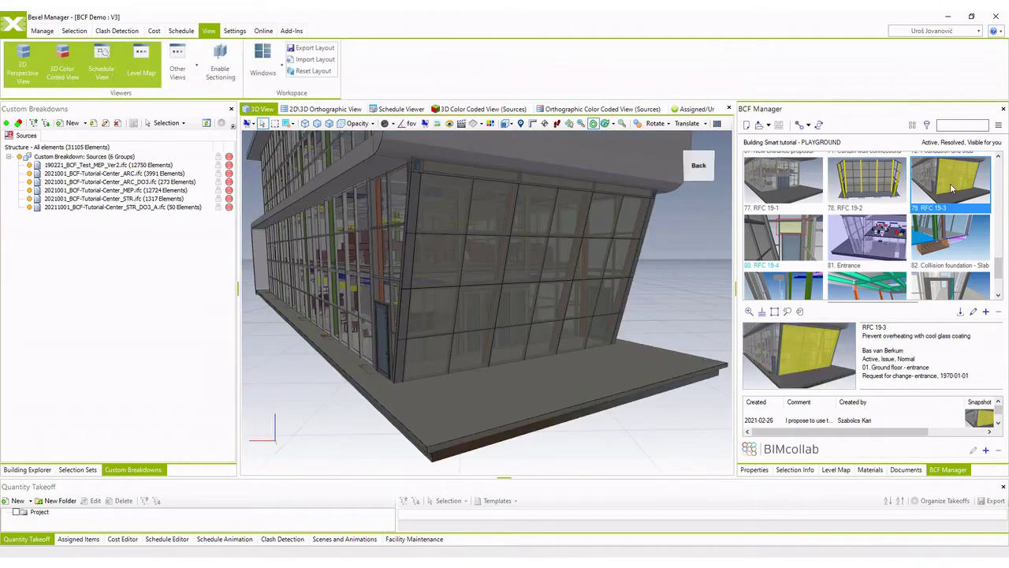
pyautogui.click(787, 242)
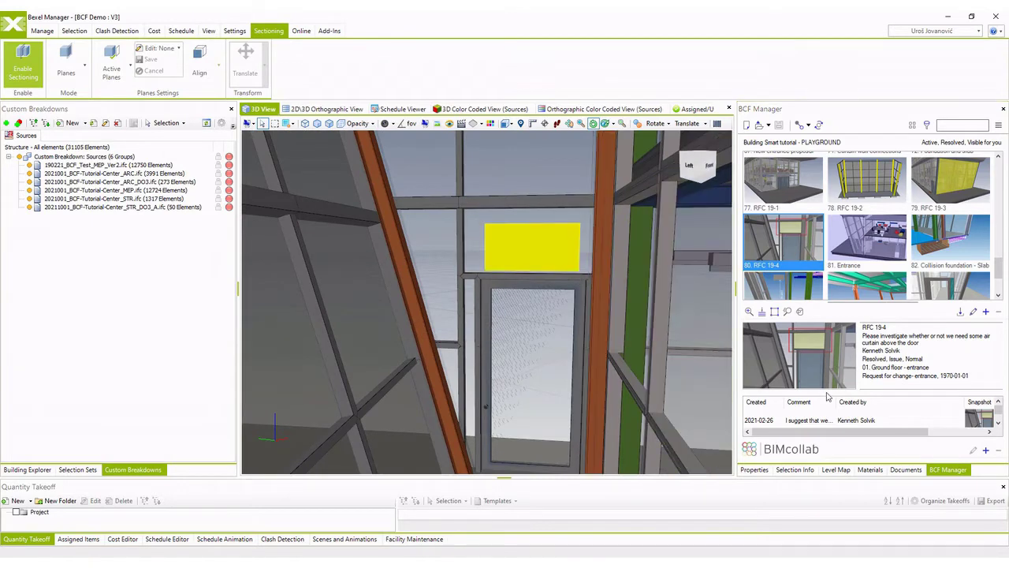
# Add the comment "The new design looks good to go!" to issue RFC-15 and save it
pyautogui.scroll(-3, 917, 294)
pyautogui.click(960, 290)
pyautogui.click(986, 450)
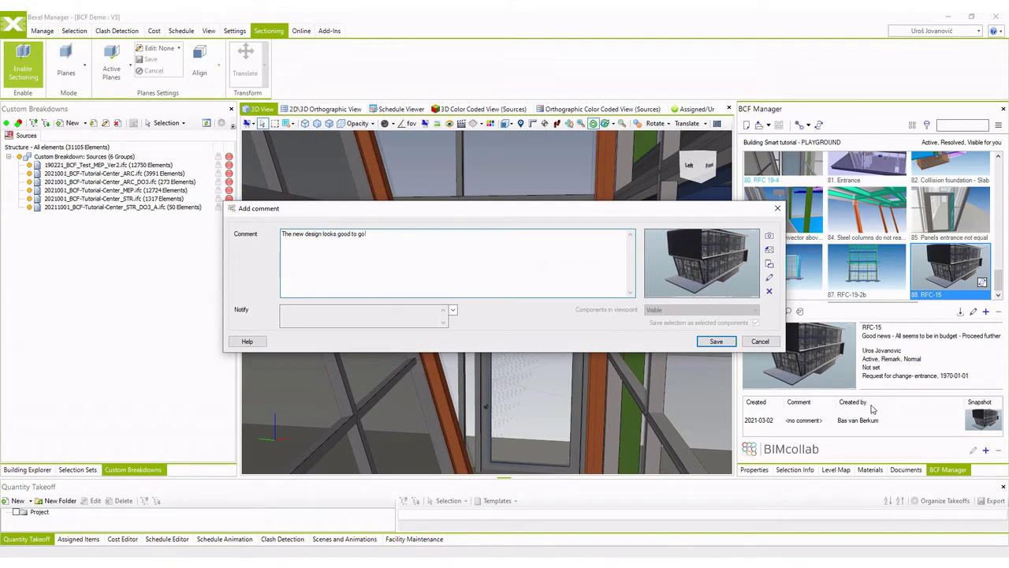
pyautogui.click(716, 341)
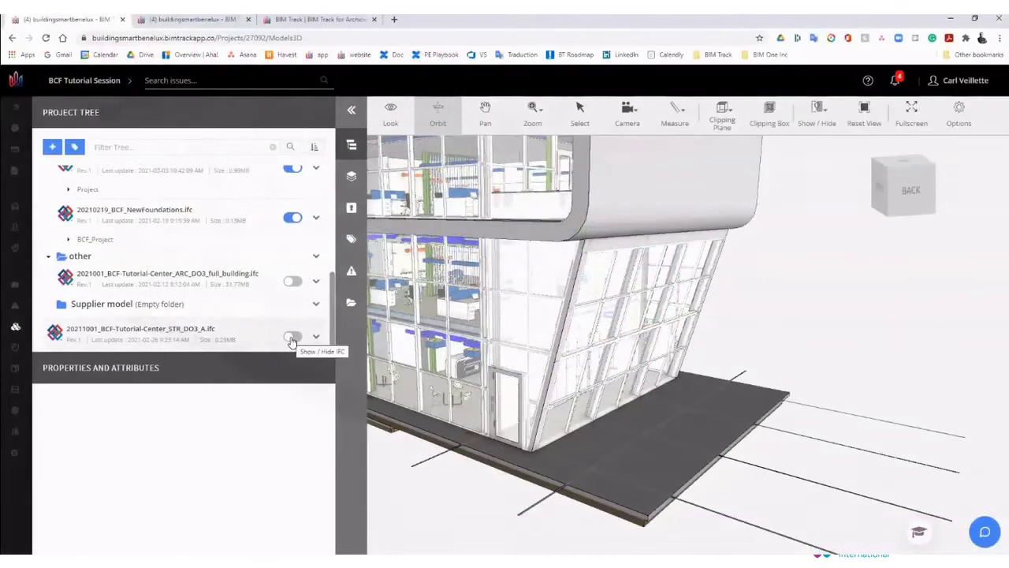
# Switch to BIM Track, show the STR_DO3_A structural model and hide the ARC_DO3 and ARC architectural models
pyautogui.click(291, 338)
pyautogui.scroll(2, 158, 281)
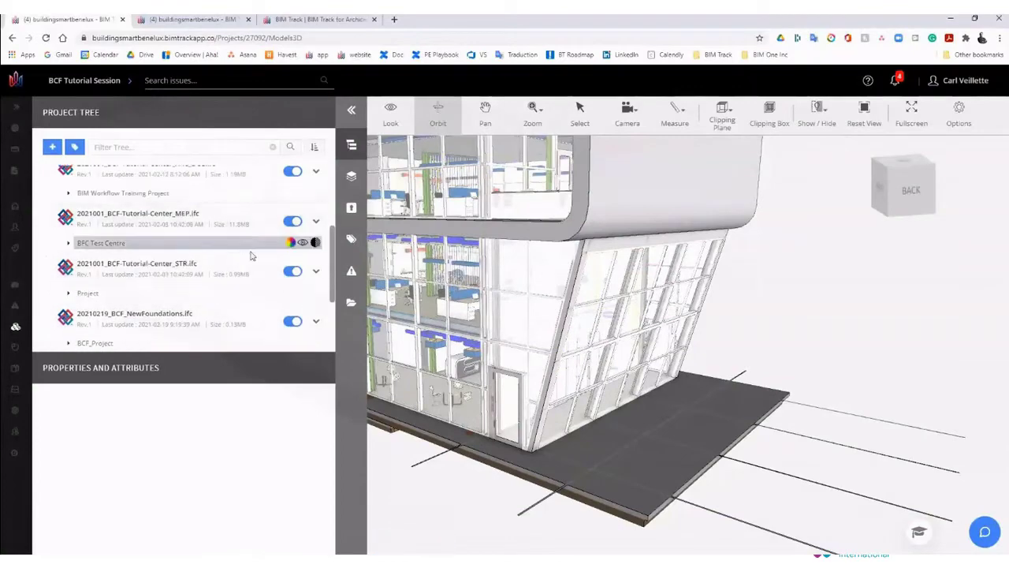
pyautogui.scroll(1, 292, 274)
pyautogui.click(294, 247)
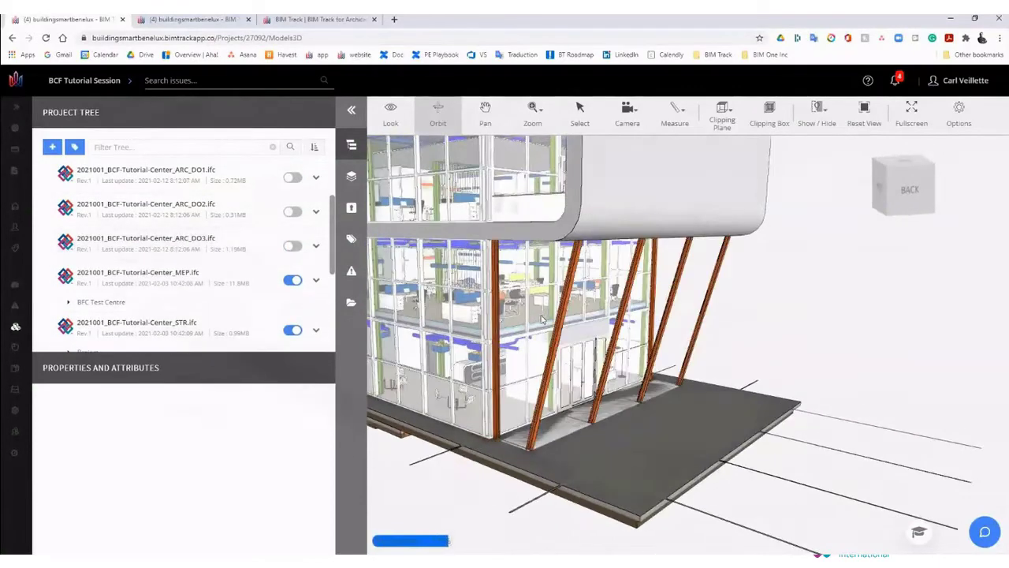
pyautogui.moveTo(544, 343); pyautogui.dragTo(570, 349)
pyautogui.scroll(3, 569, 349)
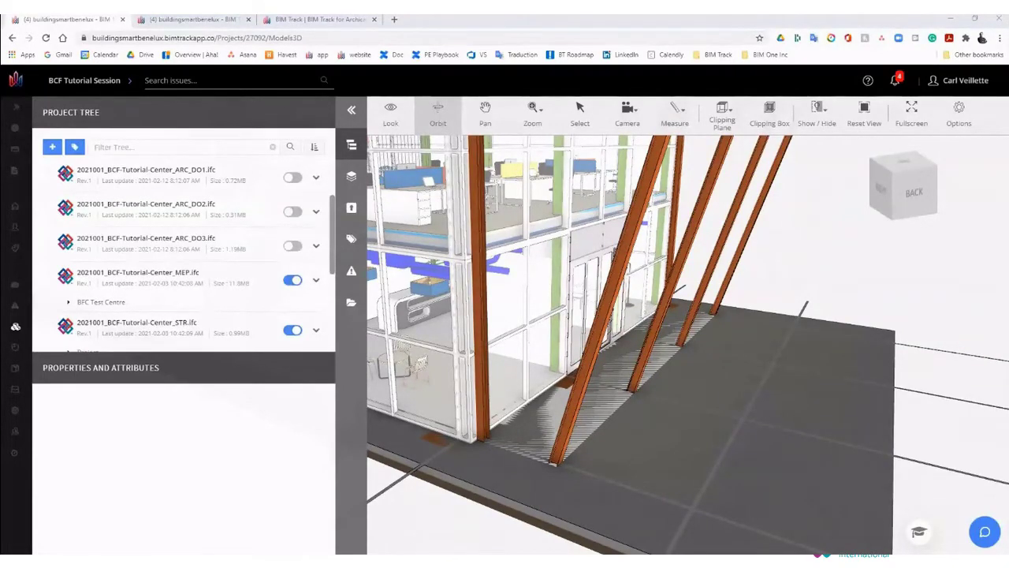
pyautogui.moveTo(590, 371)
pyautogui.mouseDown()
pyautogui.moveTo(608, 383)
pyautogui.moveTo(604, 368)
pyautogui.moveTo(601, 378)
pyautogui.mouseUp()
pyautogui.scroll(2, 291, 199)
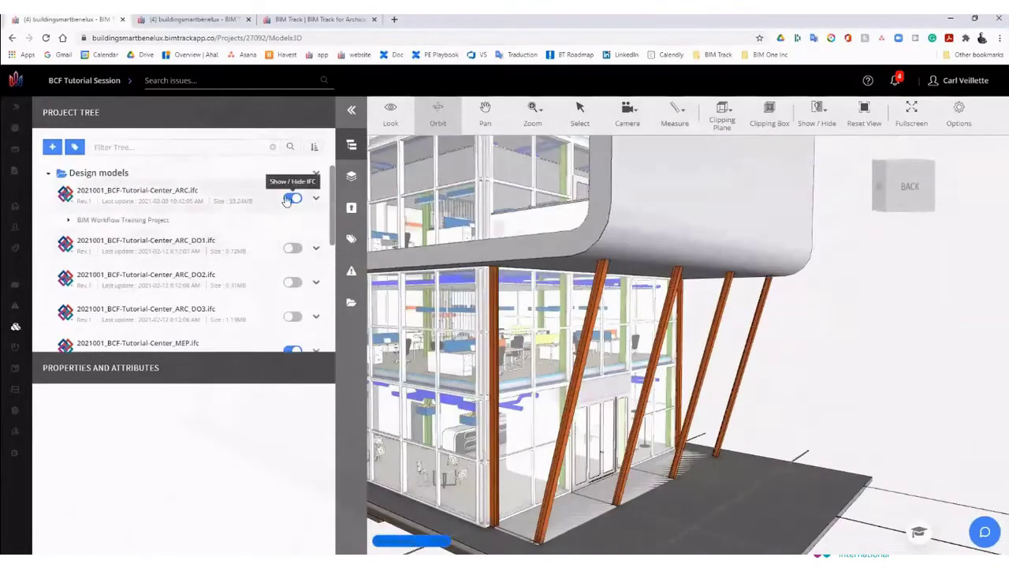
pyautogui.click(292, 198)
# Start a localized issue titled "Please proceed with detailling" with a red ellipse around an inclined entrance column's connection to the upper beams
pyautogui.click(352, 270)
pyautogui.scroll(5, 550, 476)
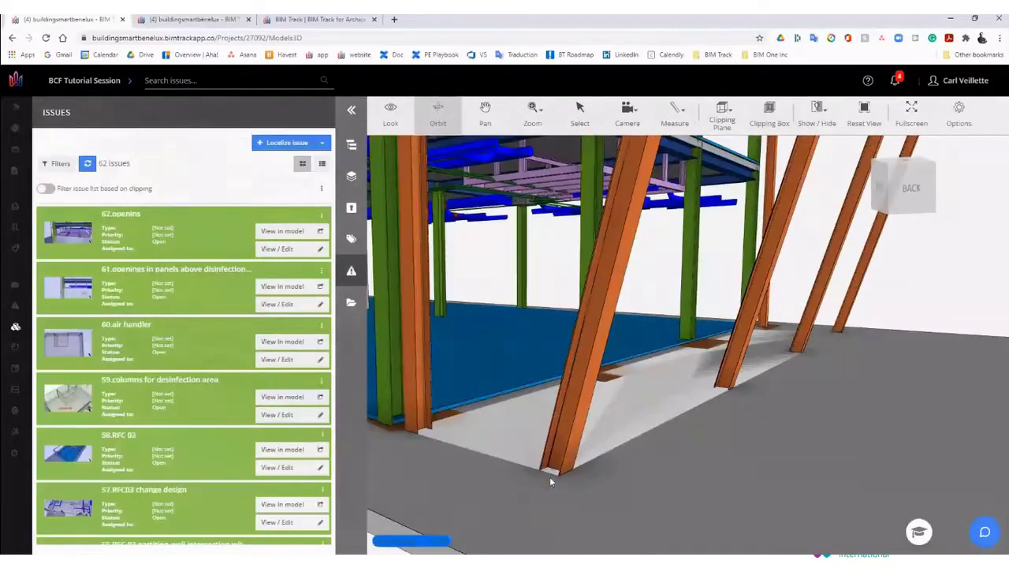
pyautogui.scroll(-5, 555, 495)
pyautogui.moveTo(555, 494); pyautogui.dragTo(599, 409)
pyautogui.moveTo(503, 316); pyautogui.dragTo(597, 260)
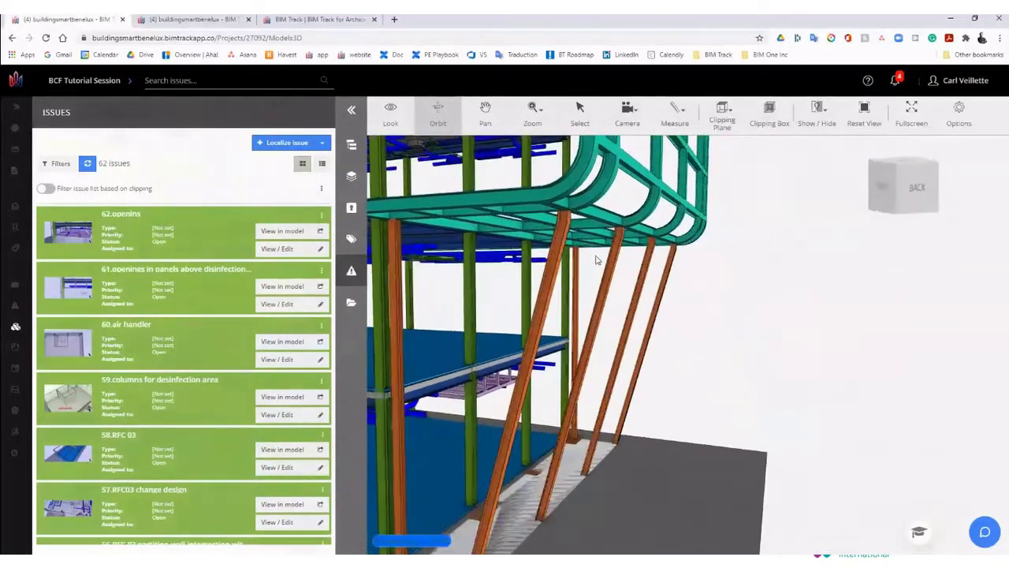
pyautogui.scroll(3, 636, 231)
pyautogui.moveTo(634, 227); pyautogui.dragTo(564, 233)
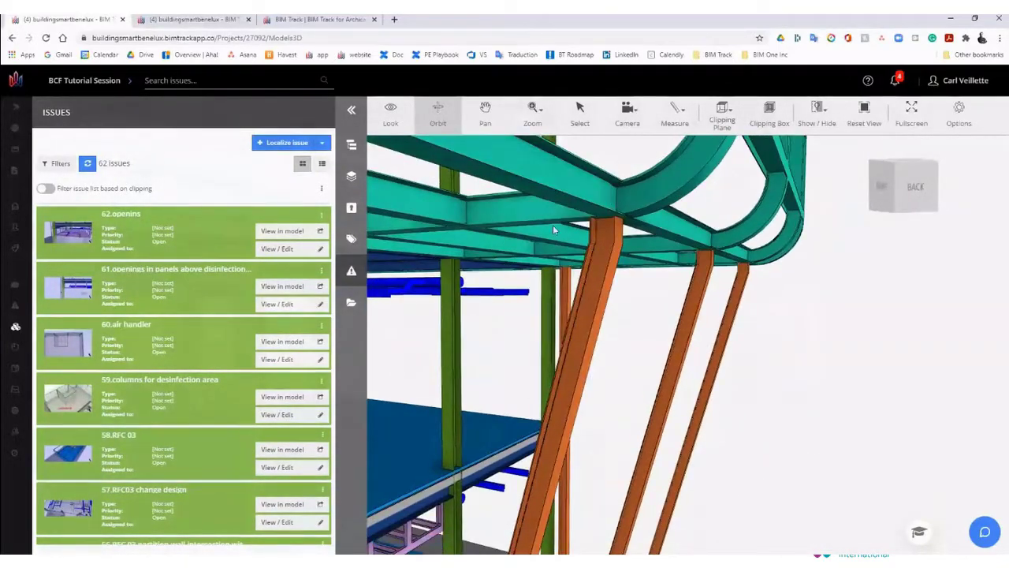
pyautogui.click(272, 148)
pyautogui.click(654, 279)
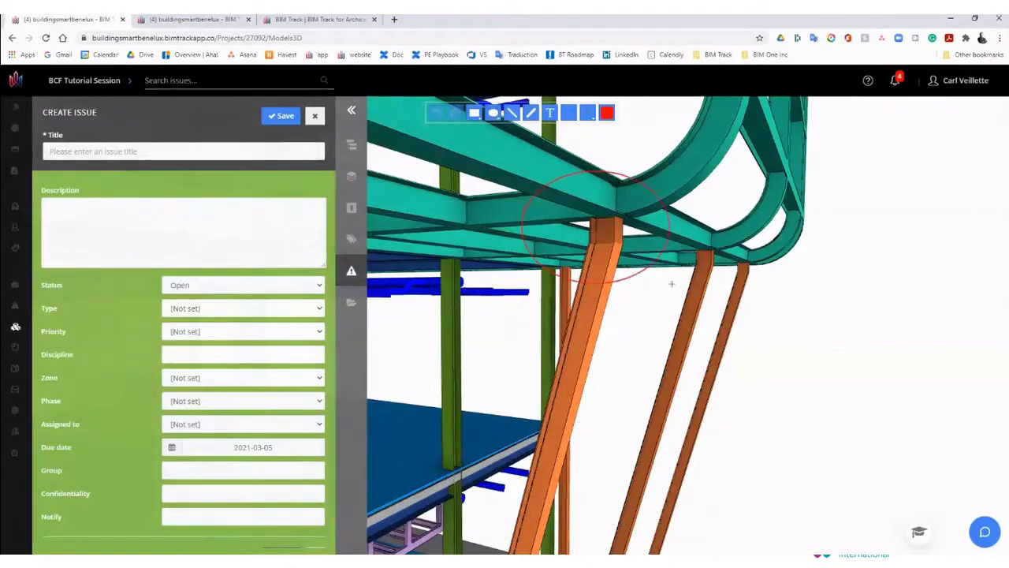
pyautogui.click(161, 148)
pyautogui.write('C')
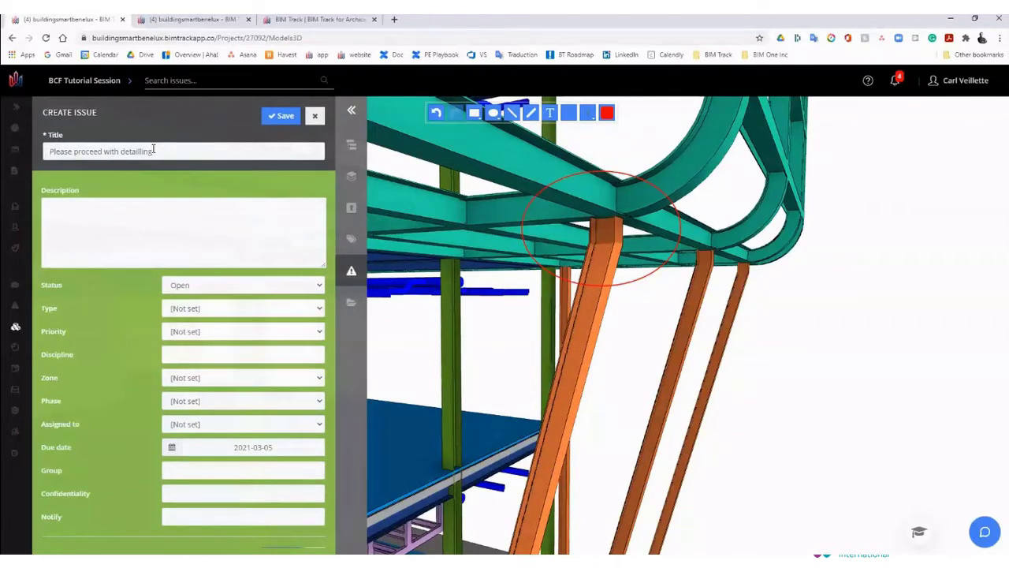
pyautogui.tripleClick(153, 149)
pyautogui.click(214, 223)
pyautogui.hotkey('ctrl', 'v')
pyautogui.hotkey('ctrl', 'z')
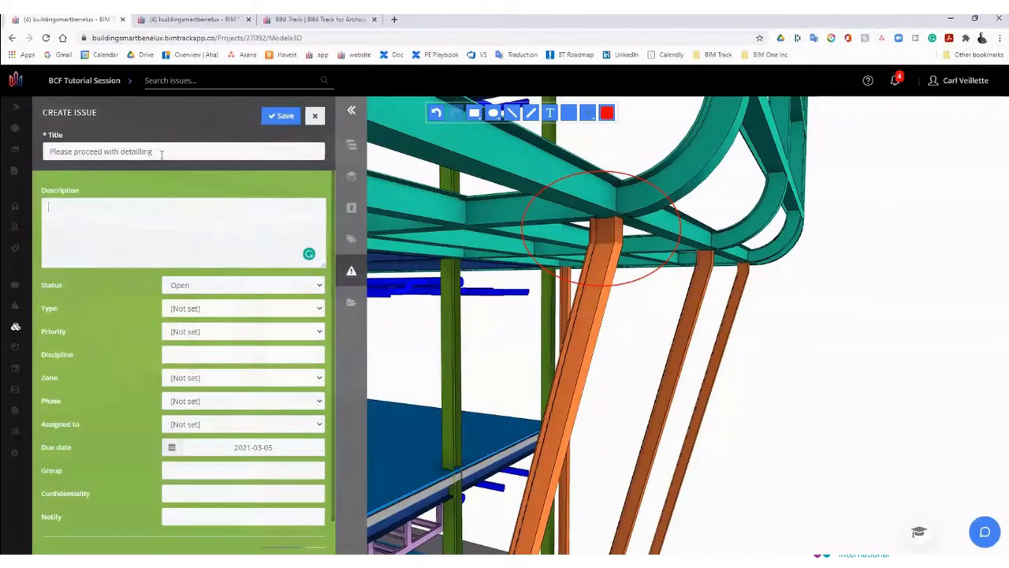
# Copy the issue title into the description and extend it to "Please proceed with detailling and connections"
pyautogui.tripleClick(160, 153)
pyautogui.hotkey('ctrl', 'c')
pyautogui.click(100, 220)
pyautogui.hotkey('ctrl', 'v')
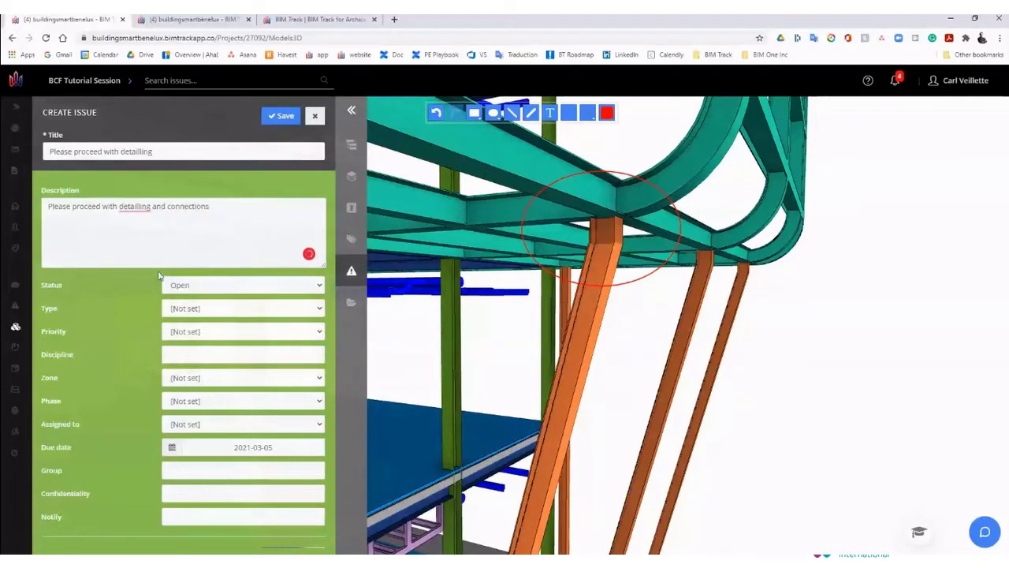
# Set the issue's type to Request, priority to Medium and discipline to Structure, and assign it to the responsible structural team member
pyautogui.click(243, 308)
pyautogui.click(190, 350)
pyautogui.click(243, 331)
pyautogui.click(185, 356)
pyautogui.click(243, 354)
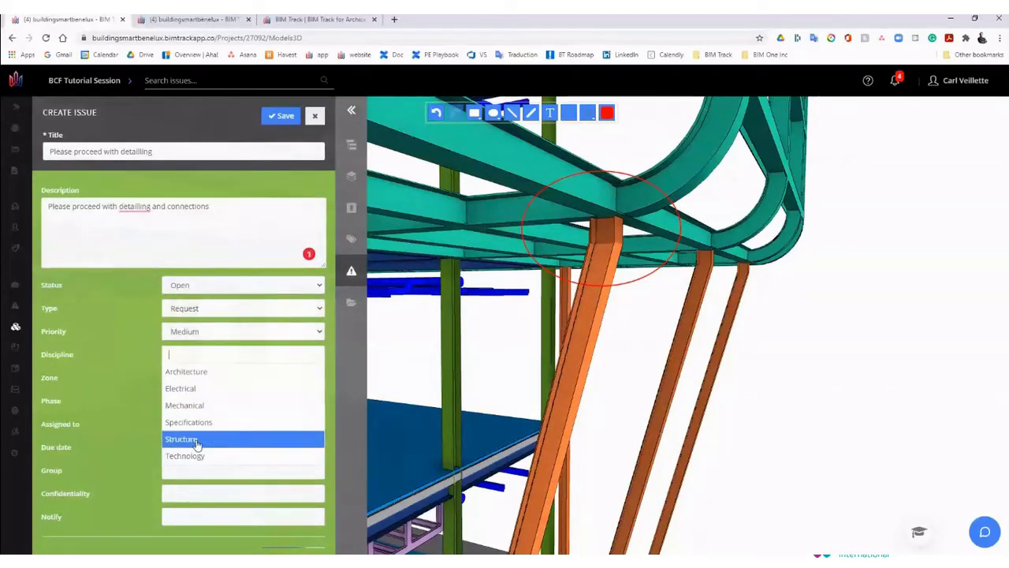
pyautogui.click(197, 439)
pyautogui.click(206, 424)
pyautogui.click(239, 502)
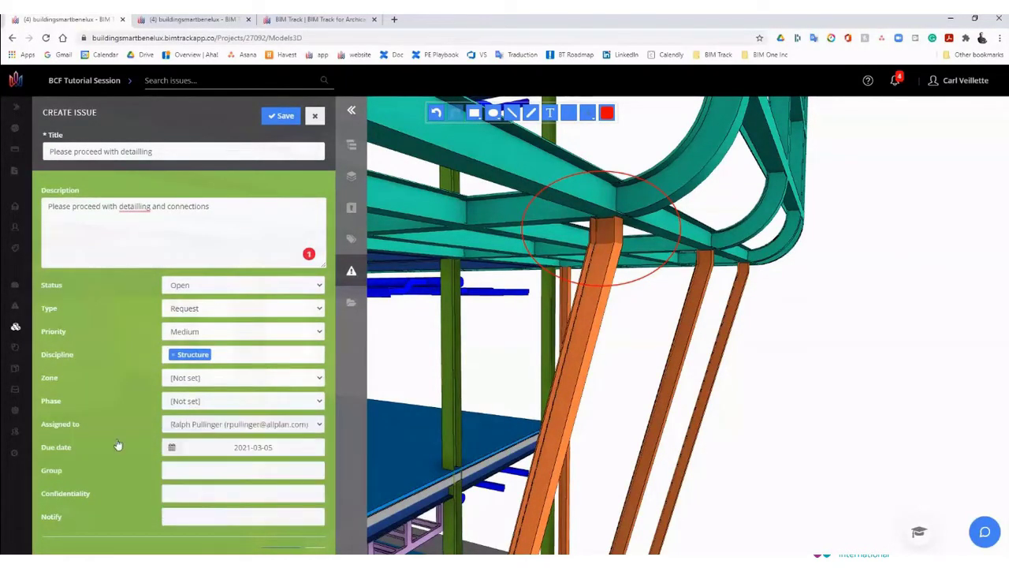
# Restrict the detailing issue's confidentiality to a team and save the issue
pyautogui.click(185, 403)
pyautogui.click(184, 415)
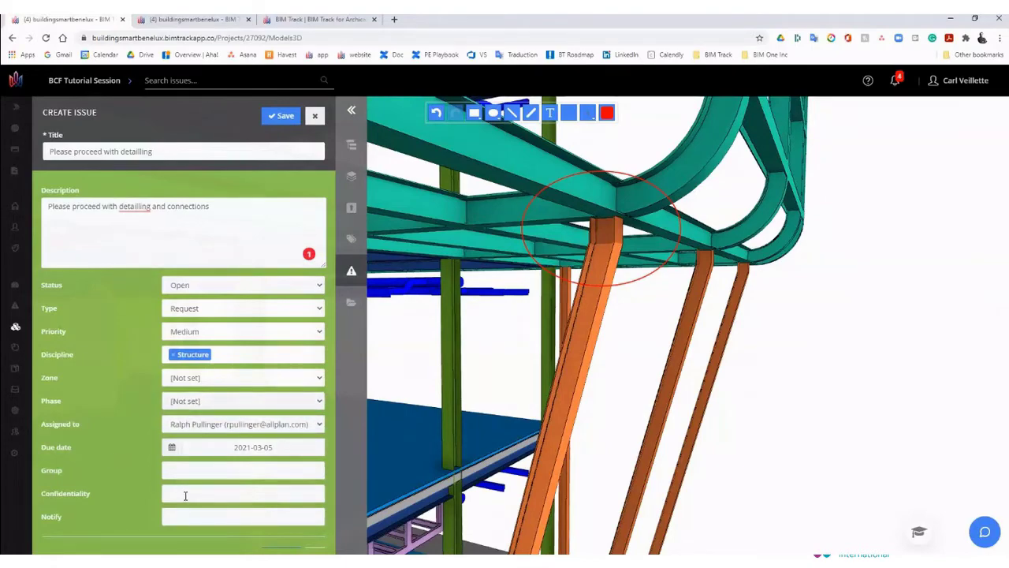
pyautogui.click(185, 495)
pyautogui.click(192, 479)
pyautogui.click(282, 526)
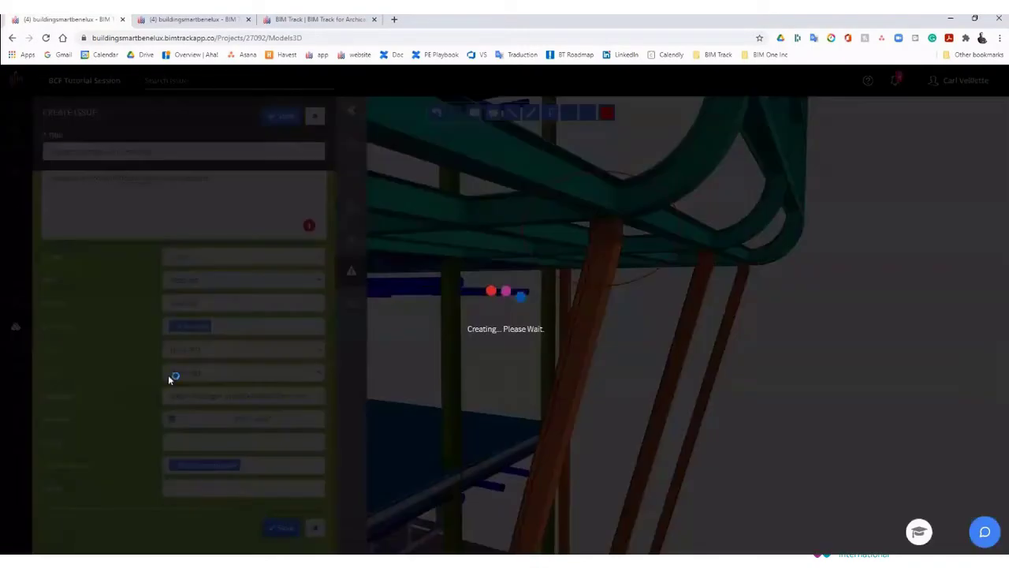
pyautogui.moveTo(555, 461); pyautogui.dragTo(560, 309, button='middle')
pyautogui.moveTo(561, 308); pyautogui.dragTo(576, 394)
pyautogui.moveTo(398, 453); pyautogui.dragTo(469, 444, button='middle')
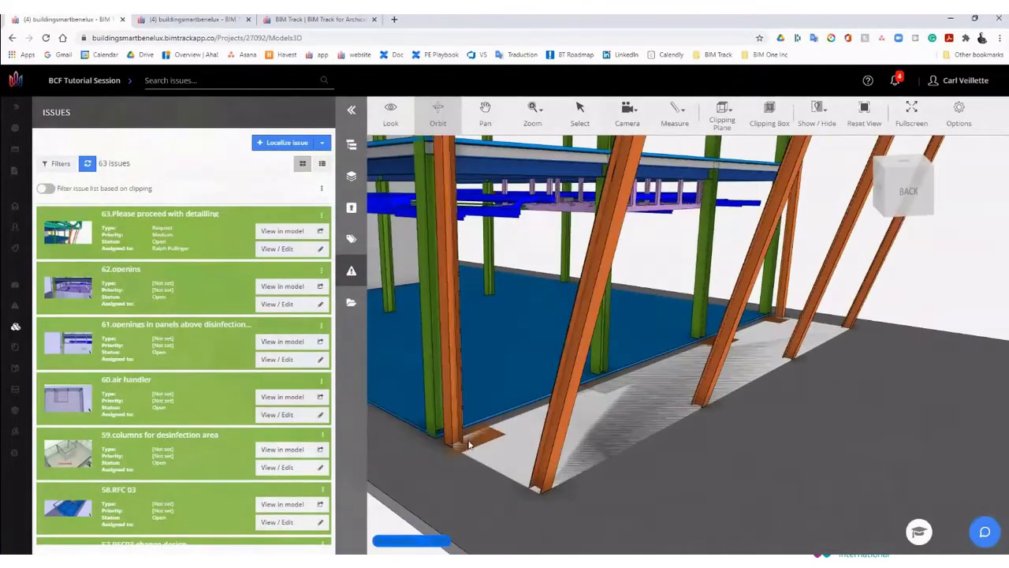
pyautogui.scroll(3, 491, 485)
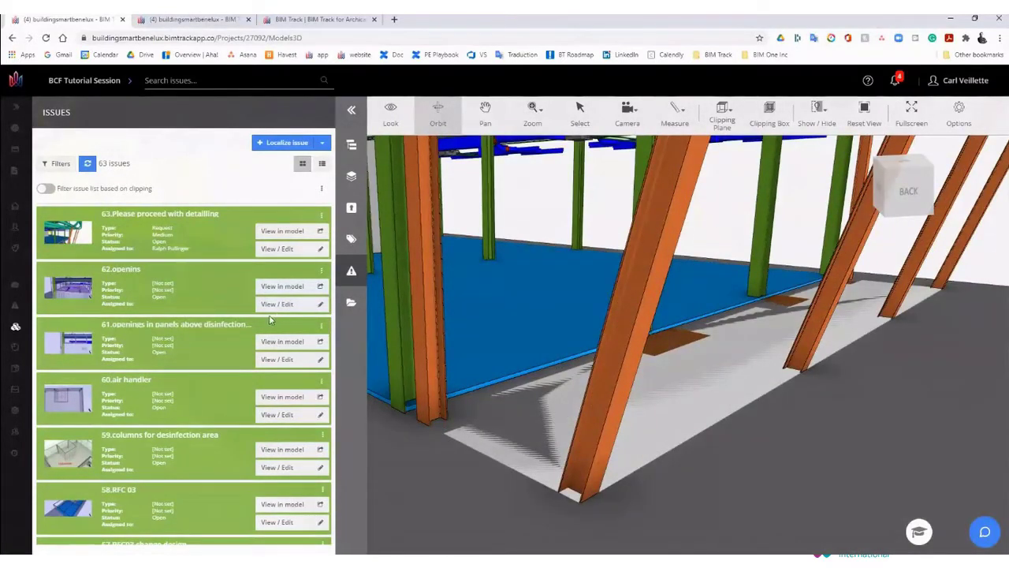
# Refresh the project's issue list, export issue 63 as BCF 2.0 with attachments and download the resulting file
pyautogui.click(181, 19)
pyautogui.click(46, 38)
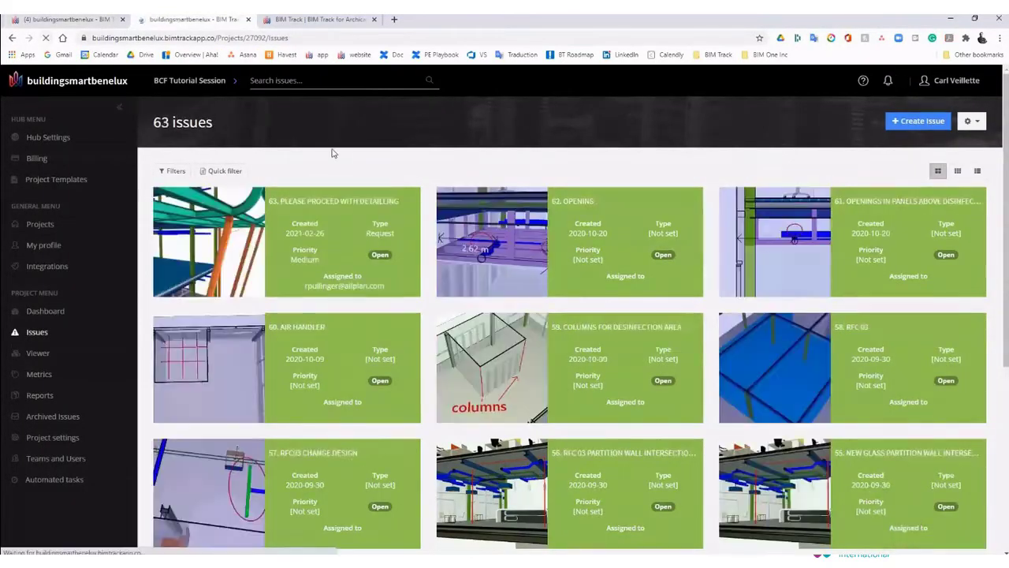
pyautogui.click(299, 236)
pyautogui.click(972, 120)
pyautogui.click(910, 200)
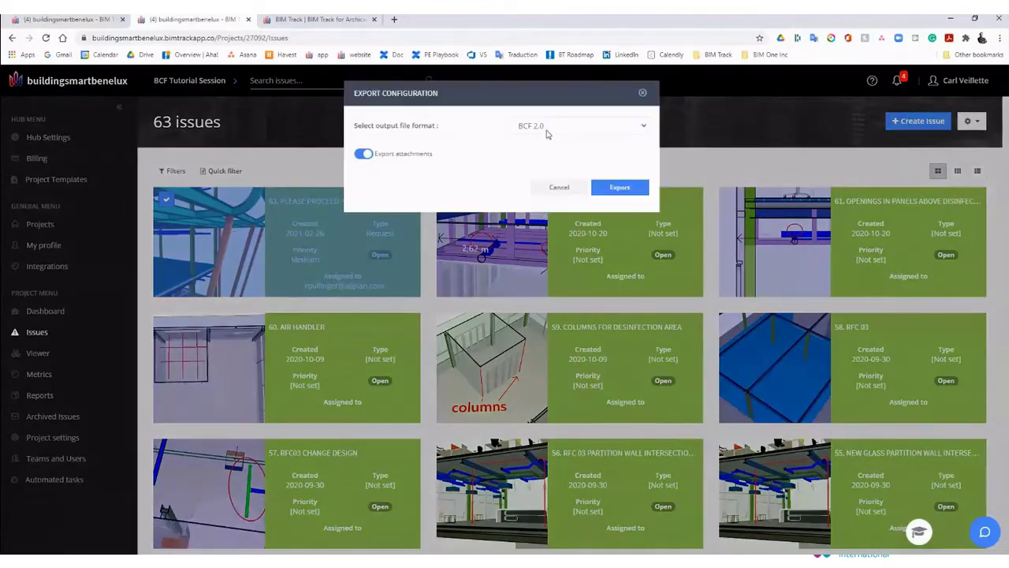
pyautogui.click(620, 190)
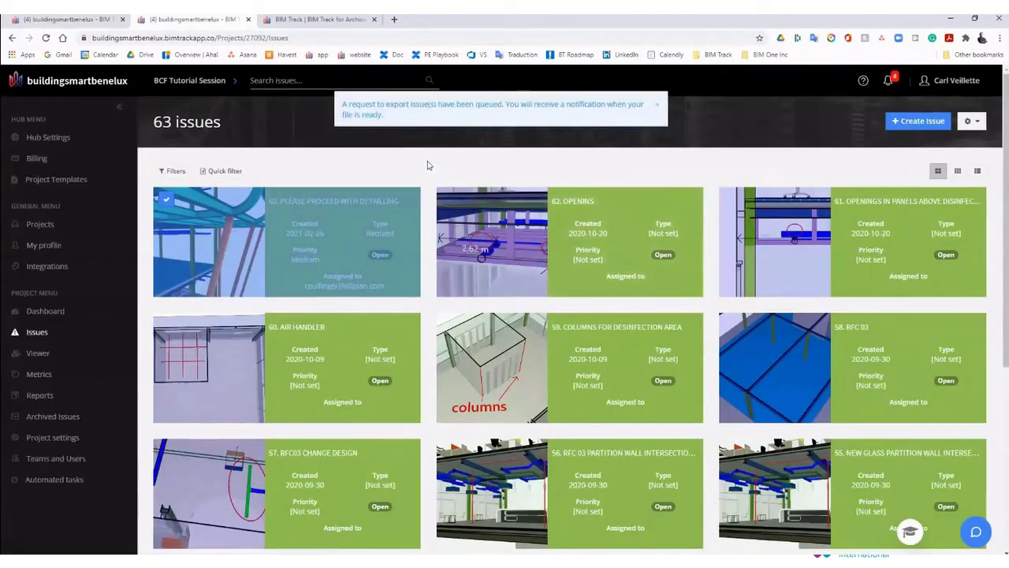
pyautogui.click(889, 82)
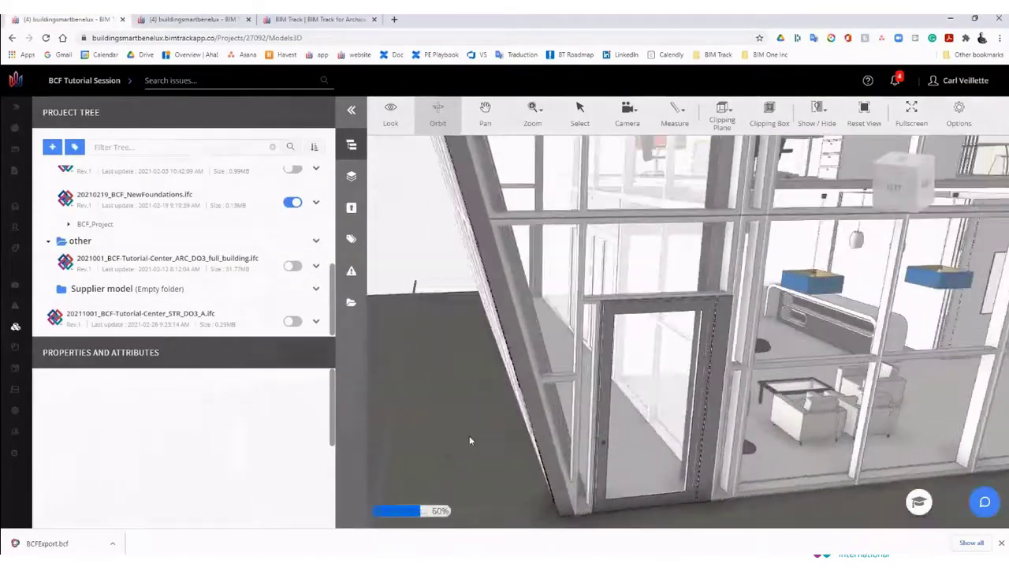
# Start a localized issue at the glazed entrance door corner and mark the mullions beside the door with a red ellipse
pyautogui.moveTo(469, 440); pyautogui.dragTo(654, 387)
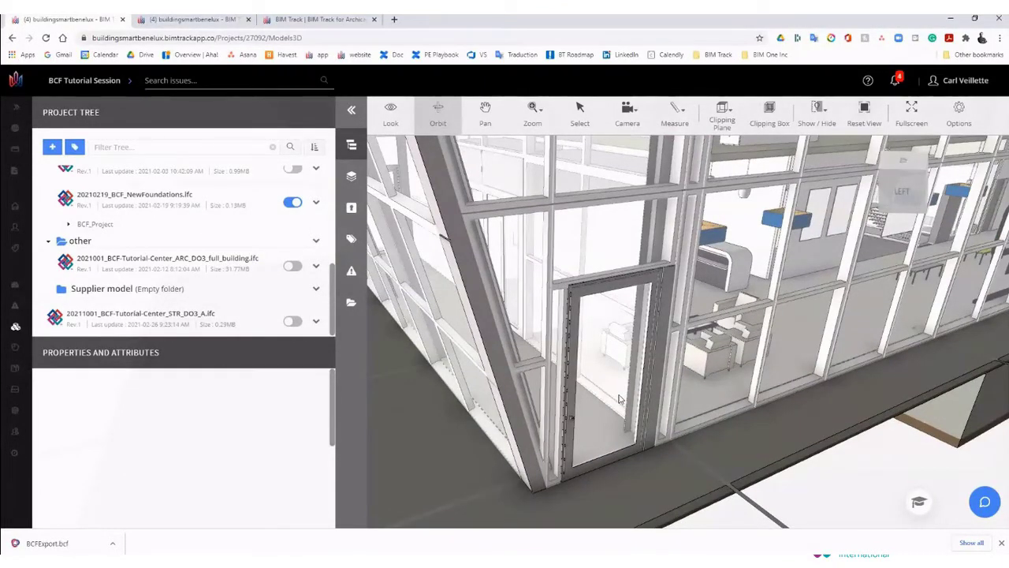
pyautogui.moveTo(596, 402); pyautogui.dragTo(527, 348)
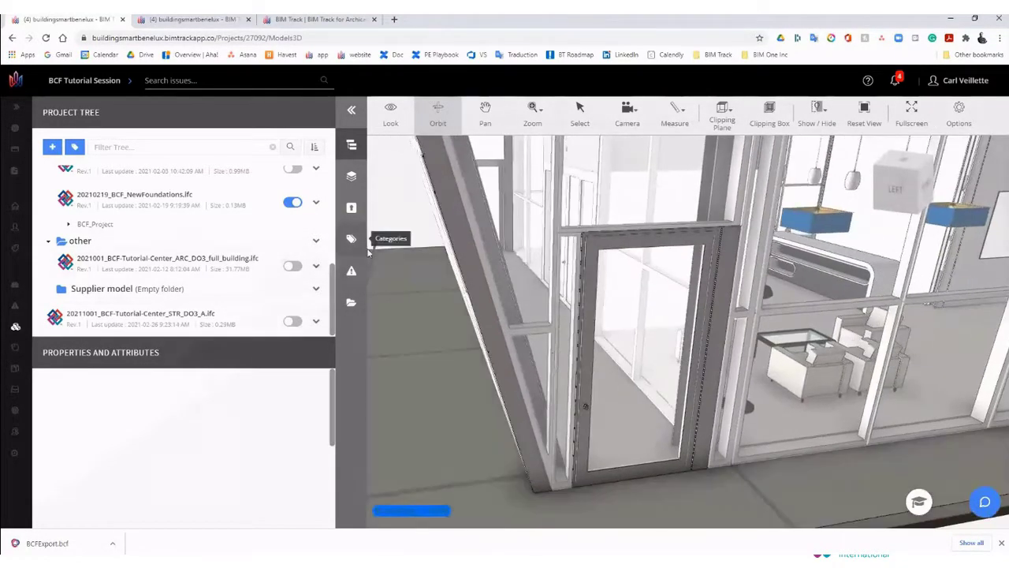
pyautogui.click(351, 270)
pyautogui.click(288, 143)
pyautogui.click(480, 286)
pyautogui.click(493, 113)
pyautogui.moveTo(452, 287); pyautogui.dragTo(646, 421)
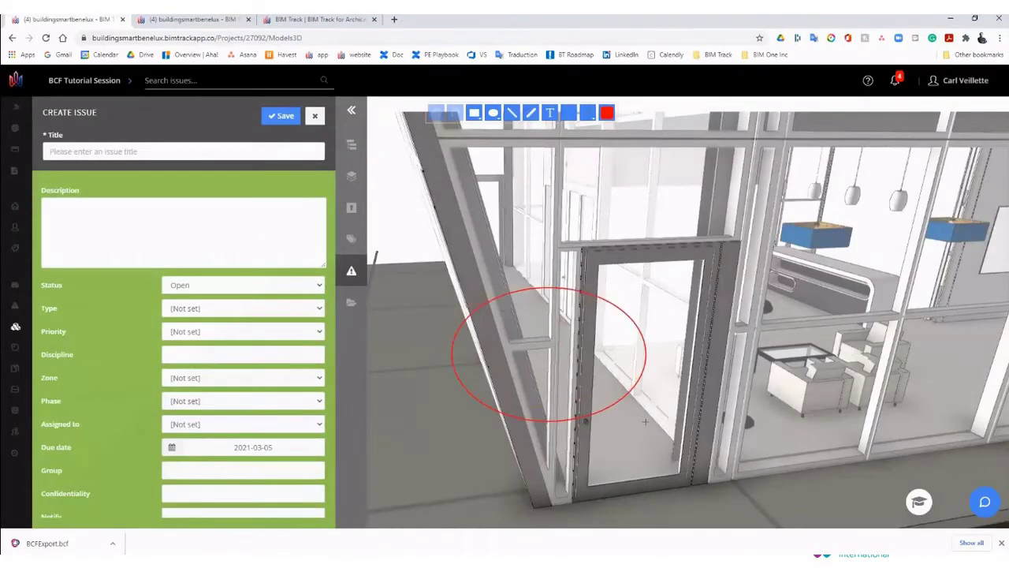
# Title the issue "Mullion alignment" and describe it as "Is this intended to be built like this or is that a mistake?"
pyautogui.click(90, 150)
pyautogui.write('Mullion alignment')
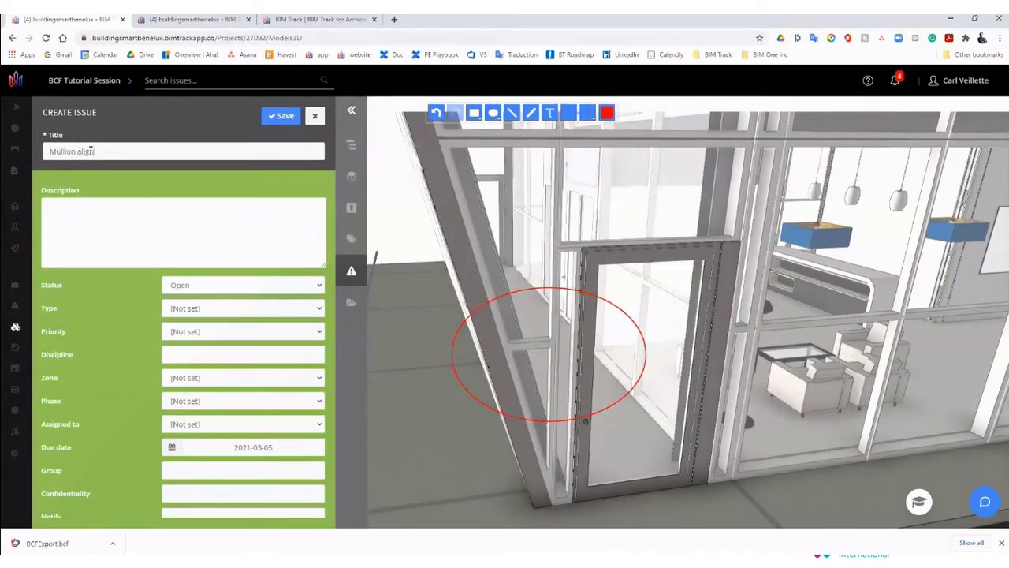
pyautogui.click(120, 207)
pyautogui.write('Is this intended to be')
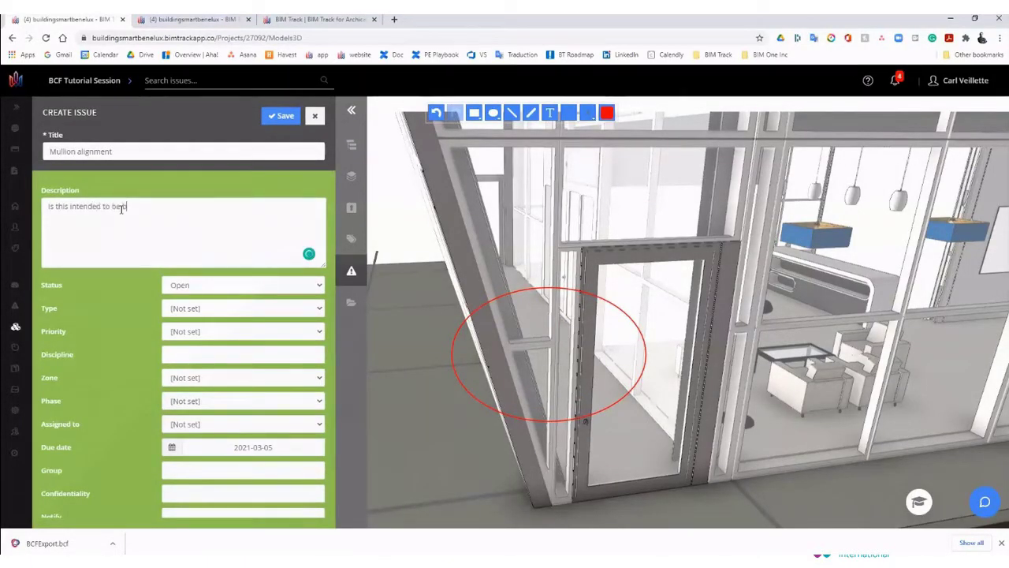
pyautogui.write(' built like this or is that a mistake?')
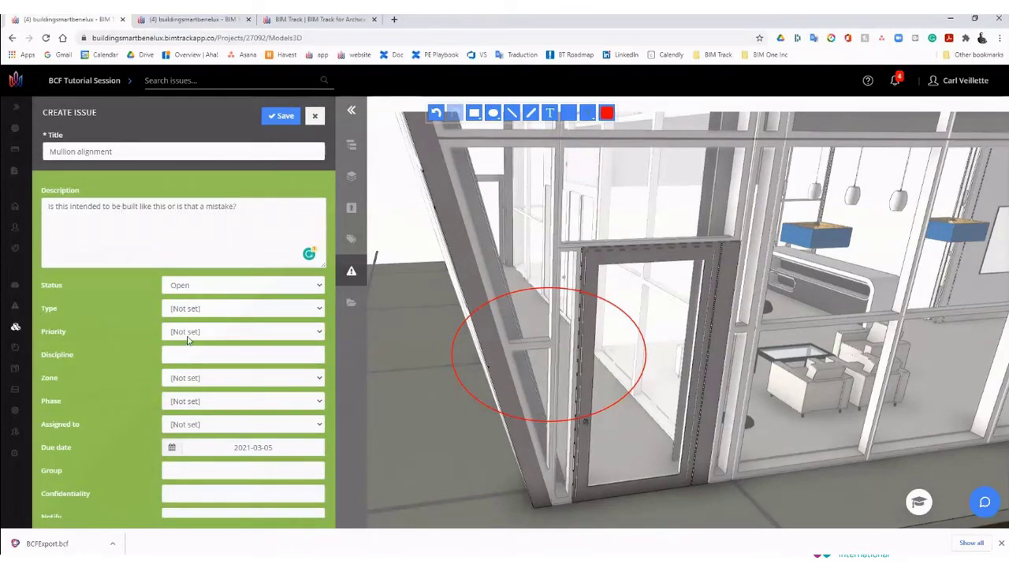
# Set the mullion alignment issue's priority to Medium and discipline to Architecture, and choose its confidentiality and assignee
pyautogui.click(243, 331)
pyautogui.click(237, 374)
pyautogui.click(237, 354)
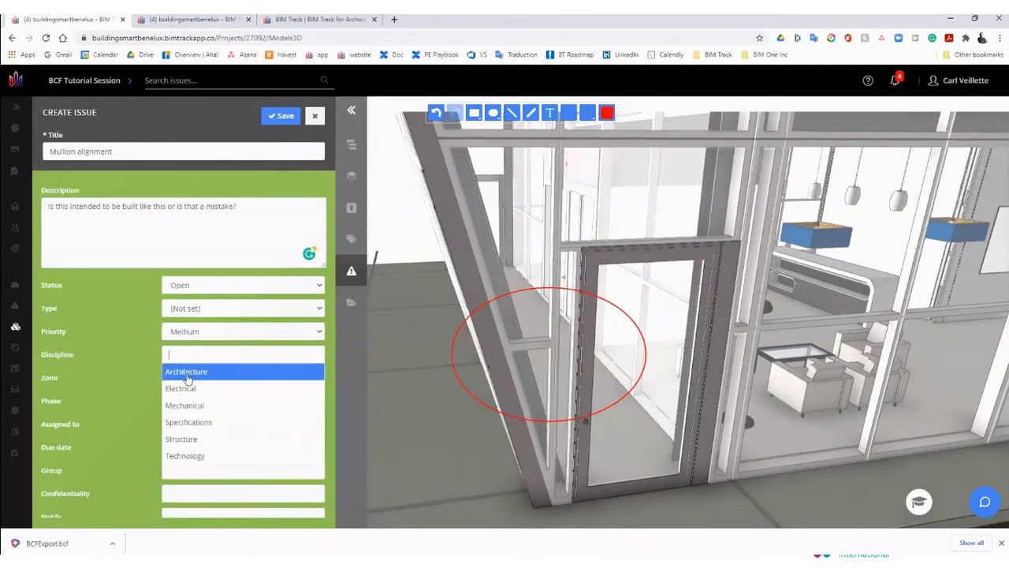
pyautogui.click(193, 367)
pyautogui.click(236, 493)
pyautogui.click(213, 424)
pyautogui.click(257, 204)
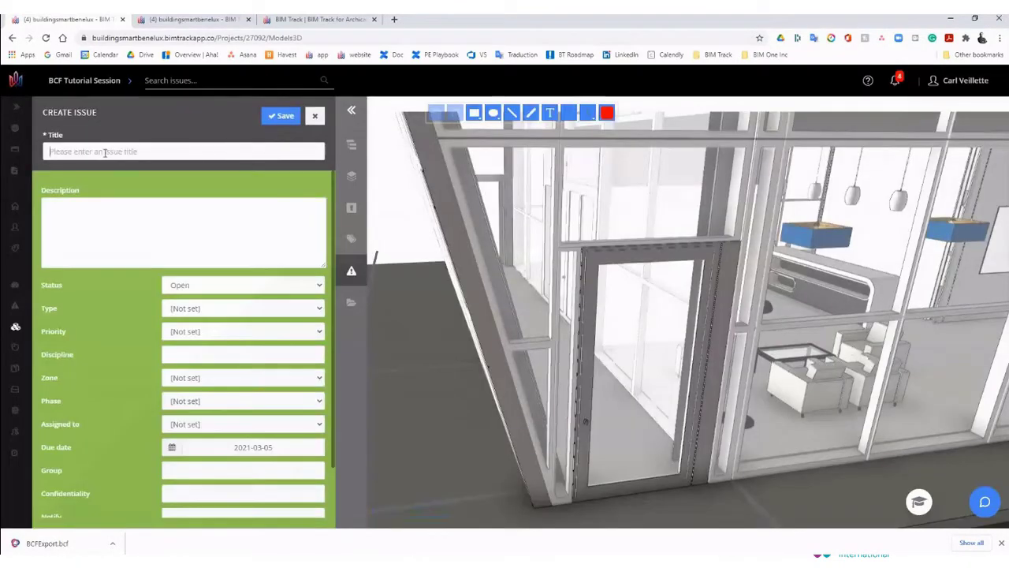
# Create issue "Mullion missing" described "Can you add a mullion here it's a mistake in the design intent model.", discipline Architecture, confidentiality Architecture systems supplier, with assignee
pyautogui.write("Can you add a mullion here it's a mistake in the design intent model.")
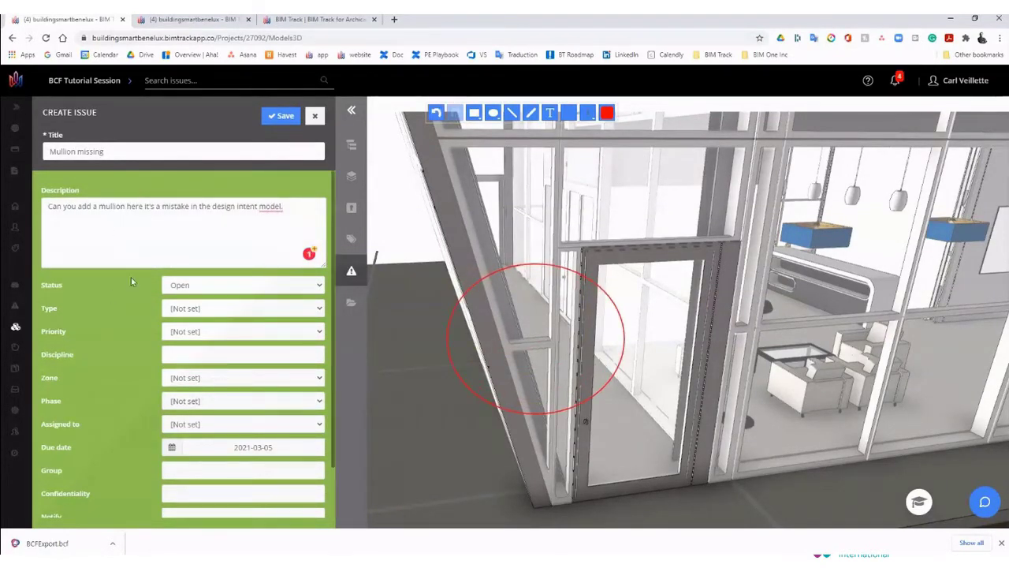
pyautogui.scroll(-2, 131, 277)
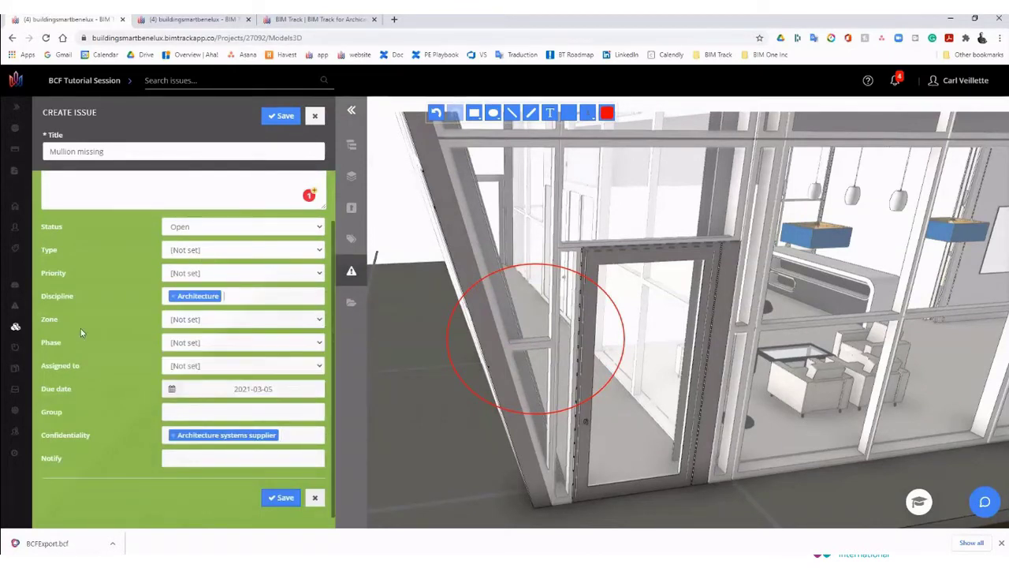
pyautogui.click(185, 367)
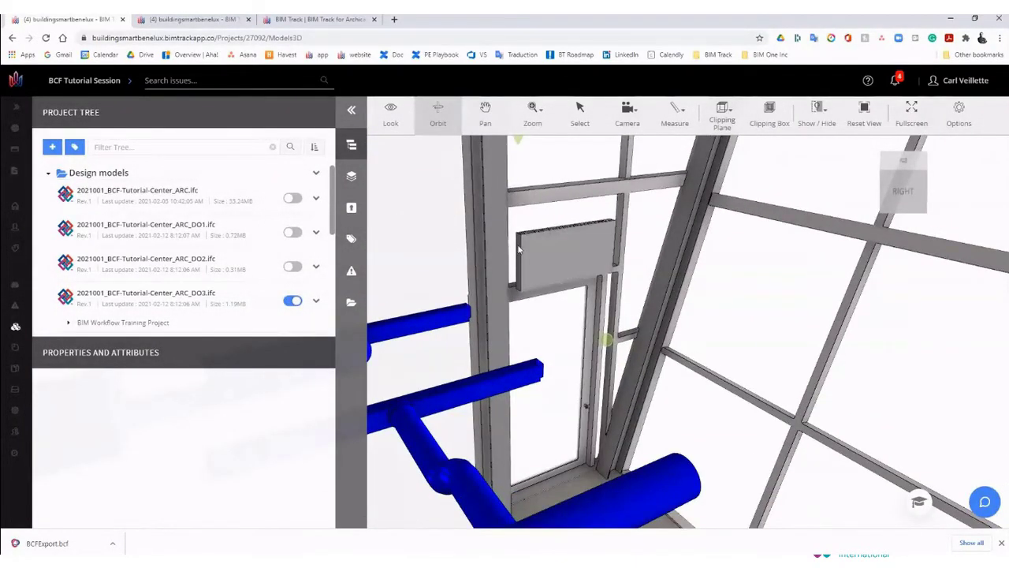
# Localize a "Mounting missing" issue described as "Can you add the mounting for the equipment here.", with two vertical red lines drawn above the equipment
pyautogui.click(352, 270)
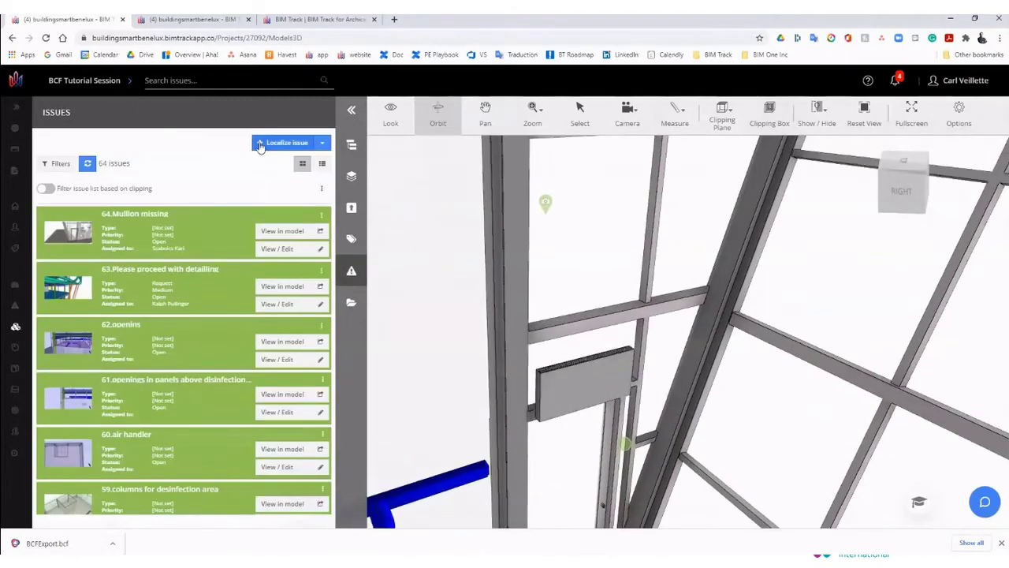
pyautogui.click(277, 143)
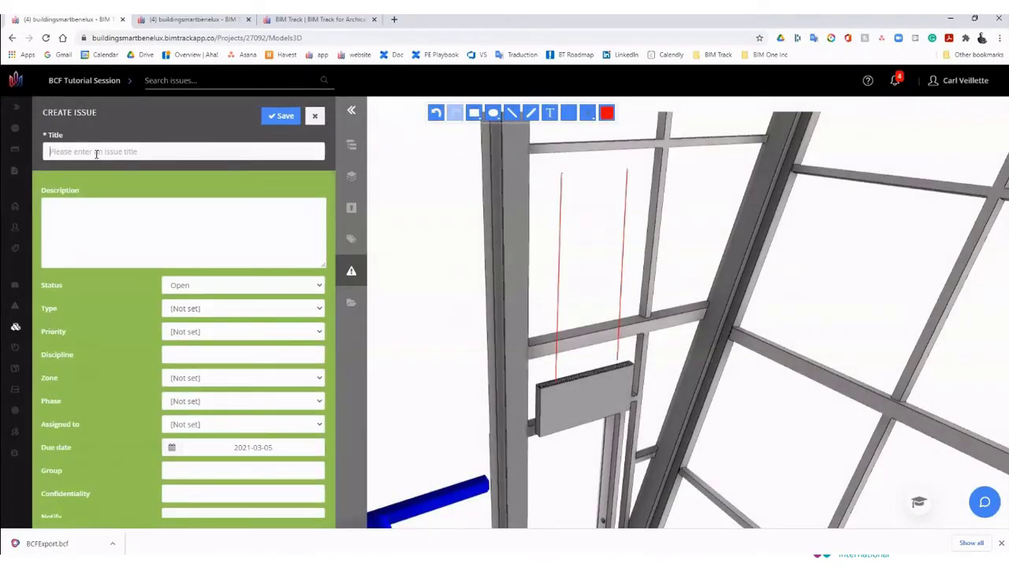
pyautogui.click(114, 234)
pyautogui.write('Can you add the mounting for the equipment here.')
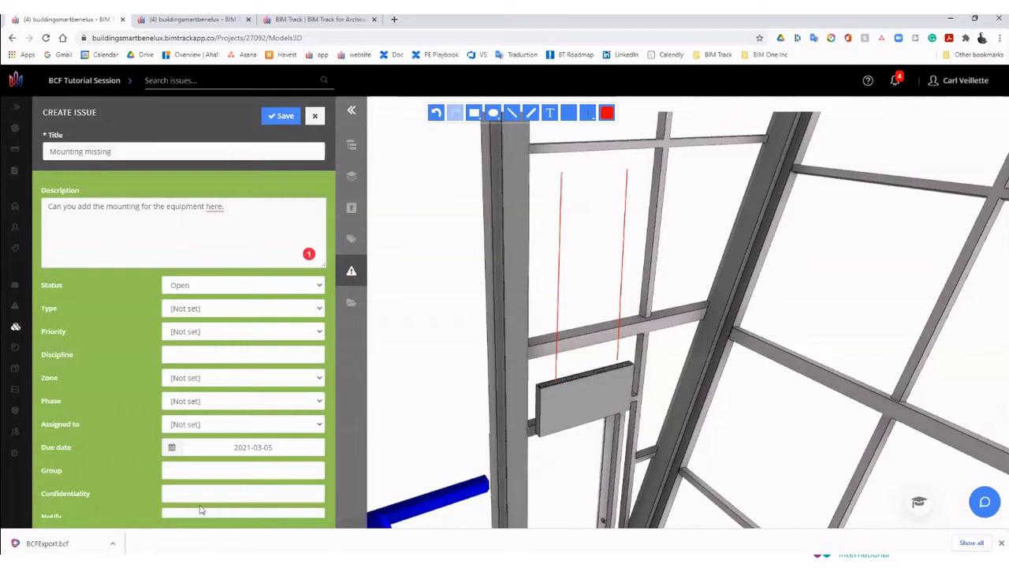
# Set the mounting issue's confidentiality to MEP manufacturer and priority to Medium, choose its assignee and save the issue
pyautogui.click(201, 493)
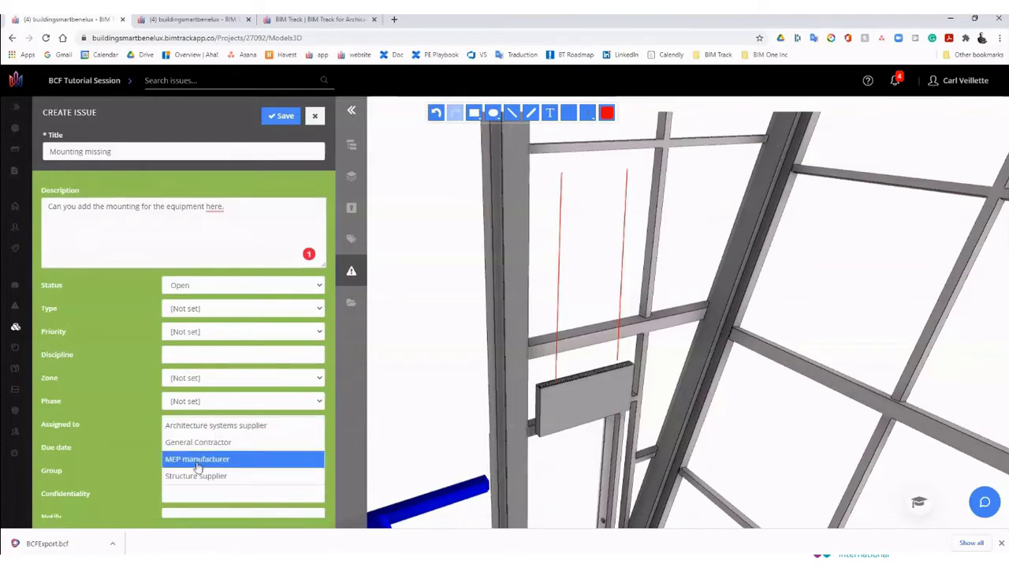
pyautogui.click(193, 461)
pyautogui.click(197, 331)
pyautogui.click(197, 372)
pyautogui.scroll(-1, 78, 316)
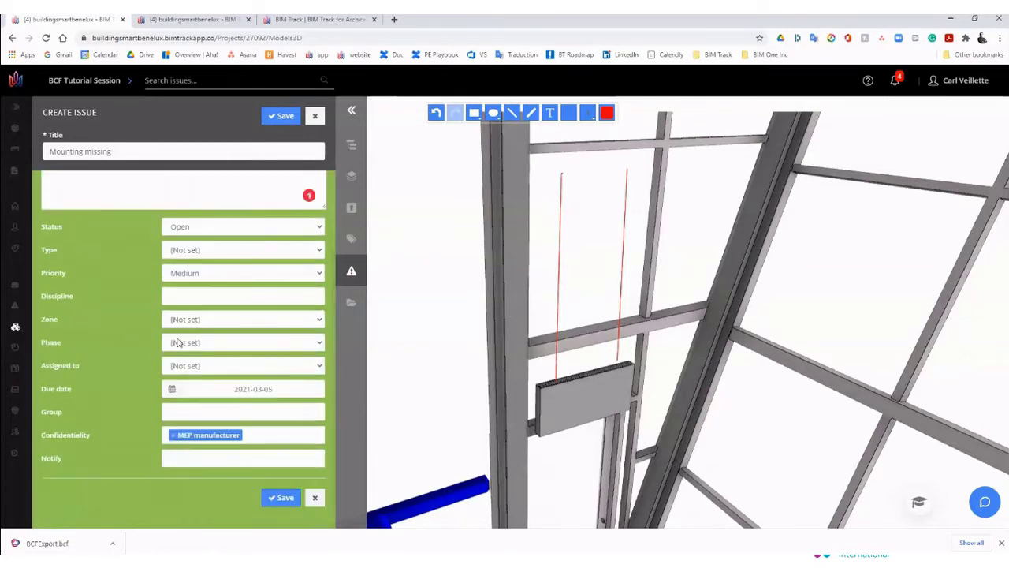
pyautogui.click(178, 365)
pyautogui.click(214, 410)
pyautogui.click(282, 497)
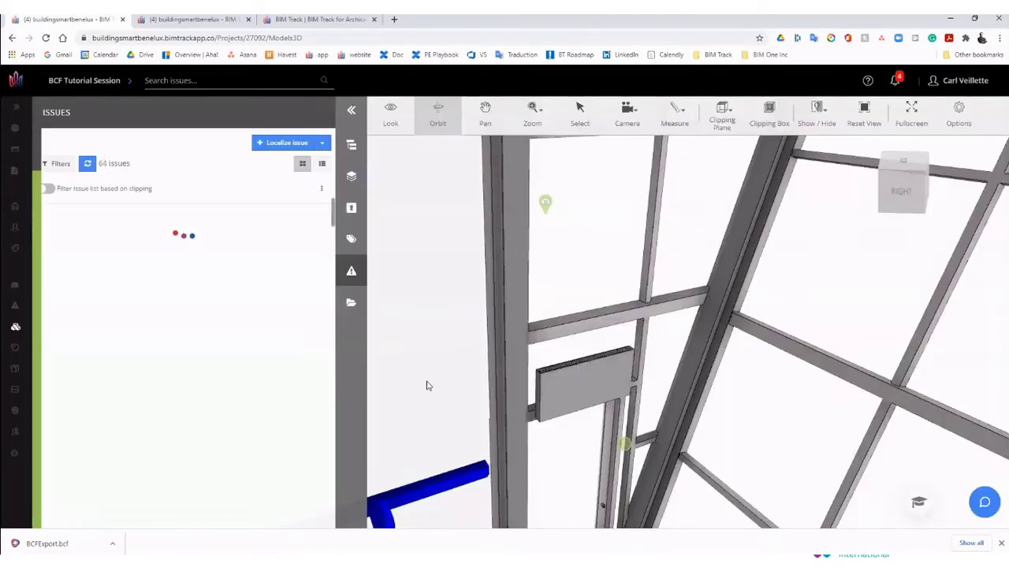
# Export issue 65, Mounting missing, from the project's issue list as BCF
pyautogui.click(192, 20)
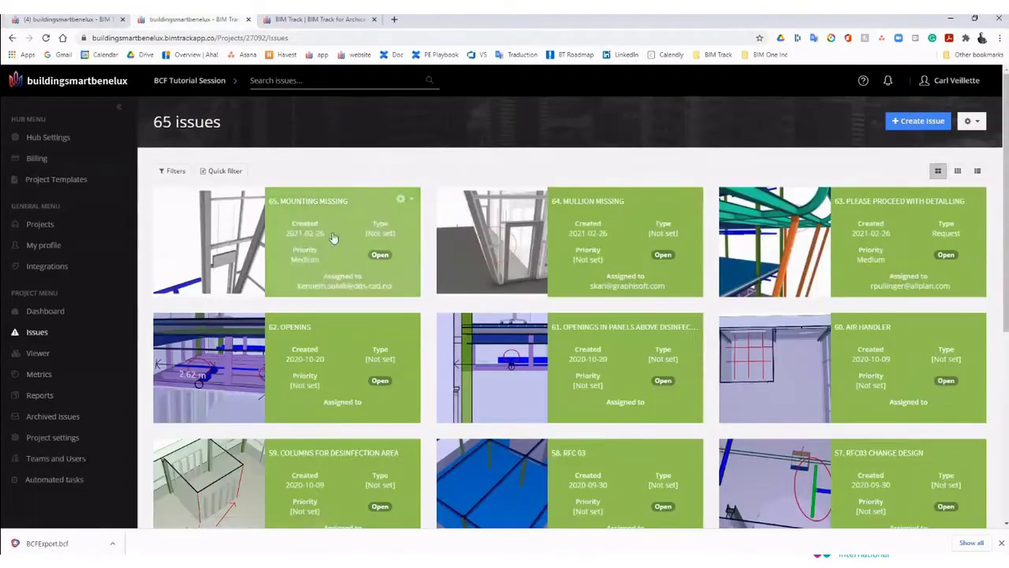
pyautogui.click(974, 120)
pyautogui.click(907, 196)
pyautogui.click(578, 125)
pyautogui.click(533, 151)
pyautogui.click(620, 187)
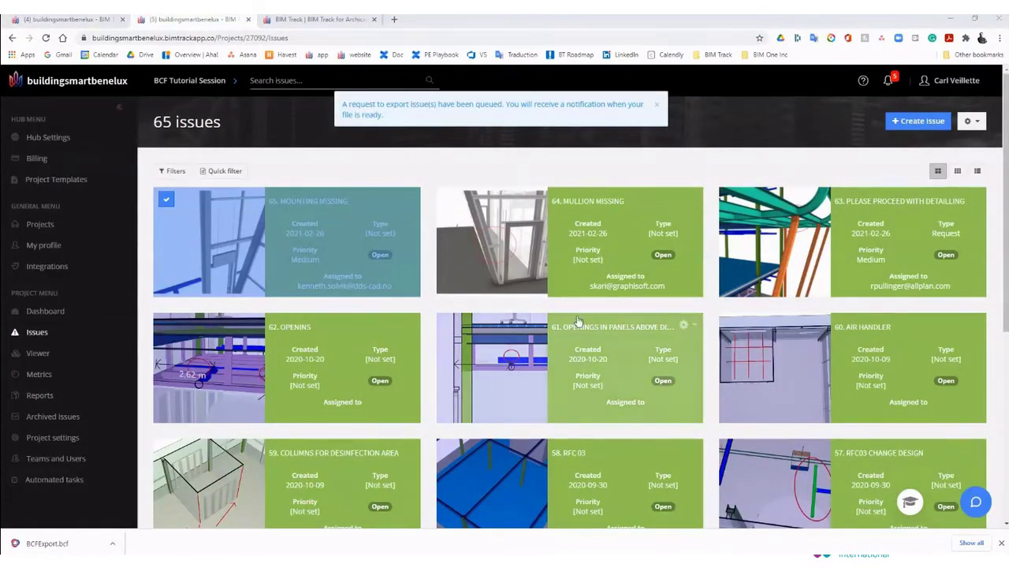
# Select issue 64, Mullion missing, in the issue list and start its export
pyautogui.click(581, 228)
pyautogui.click(776, 248)
pyautogui.click(909, 199)
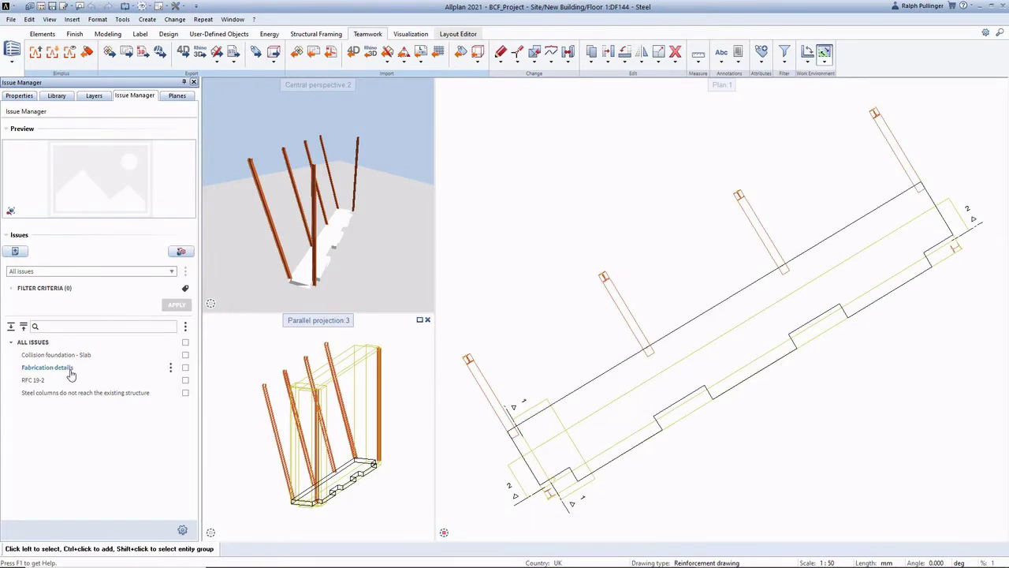
# Switch to Allplan and open the details of the Fabrication details issue from the issue list
pyautogui.click(170, 368)
pyautogui.click(144, 387)
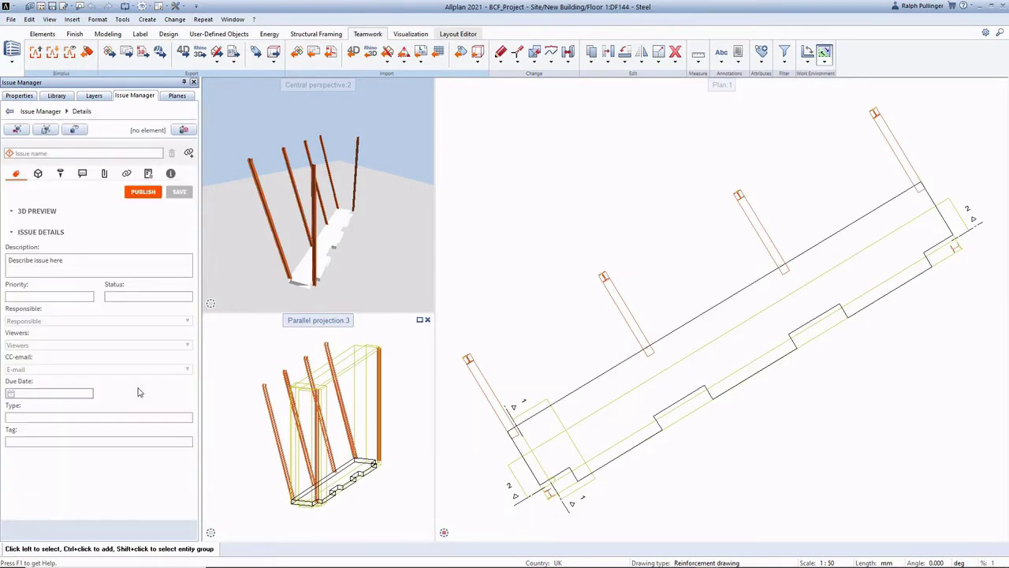
pyautogui.click(19, 96)
# Display the 20211001_BCF-Tutorial column model in BIM Explorer and bring up the project's issues
pyautogui.click(70, 51)
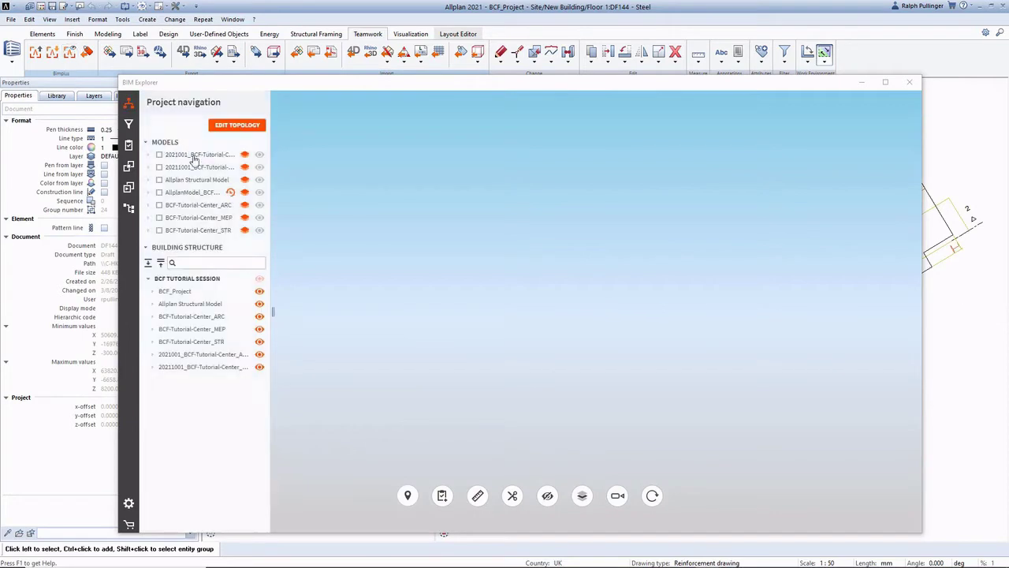
pyautogui.click(161, 167)
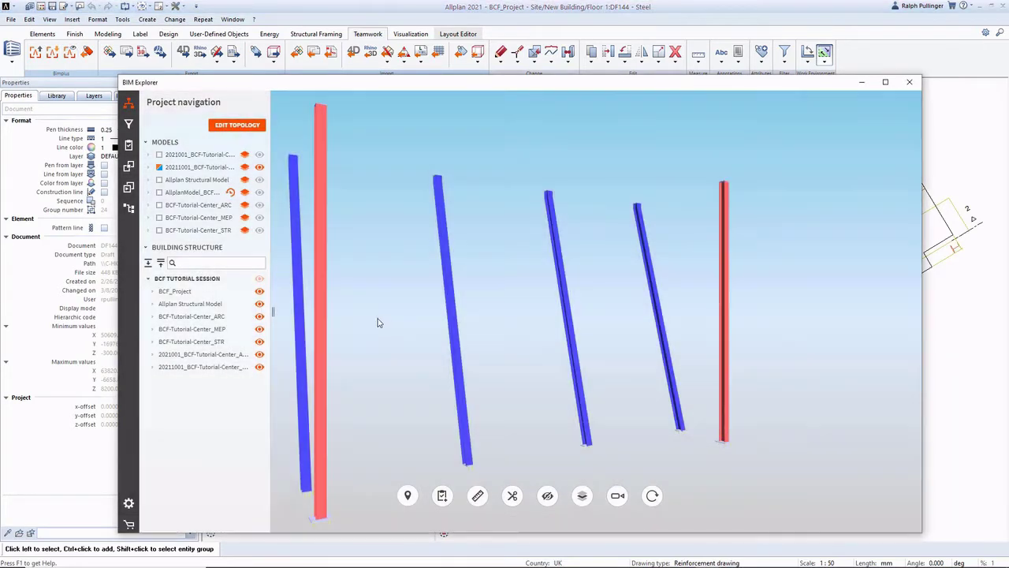
pyautogui.click(128, 147)
pyautogui.click(909, 82)
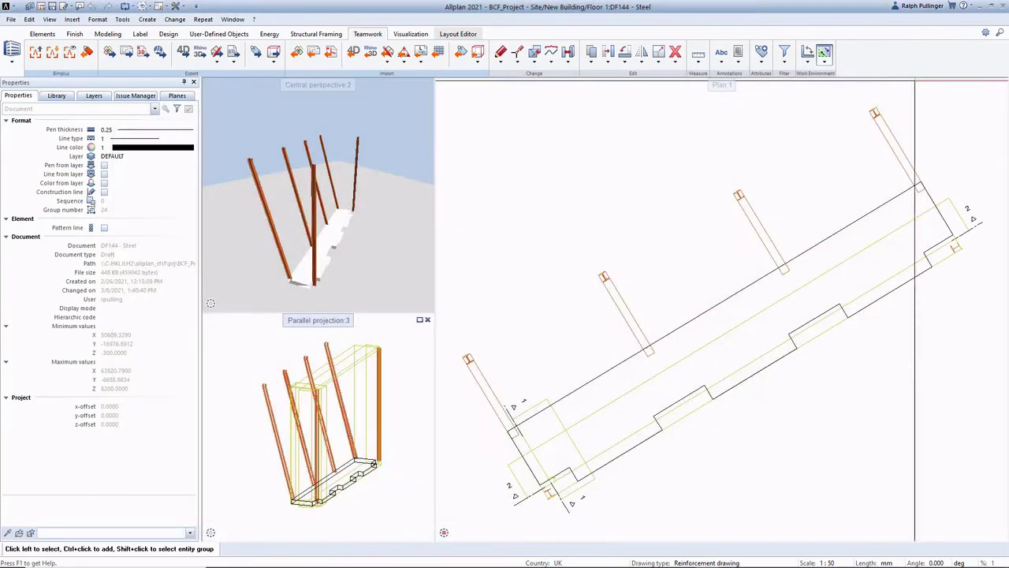
# Import Bimplus model data, confirming the one selected drawing file as the first target file
pyautogui.click(53, 52)
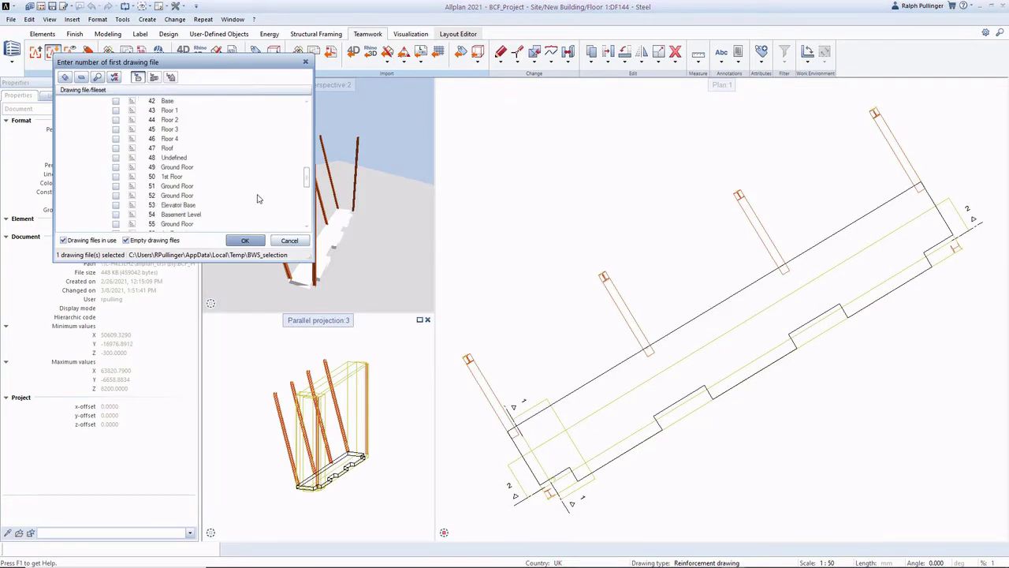
pyautogui.click(244, 240)
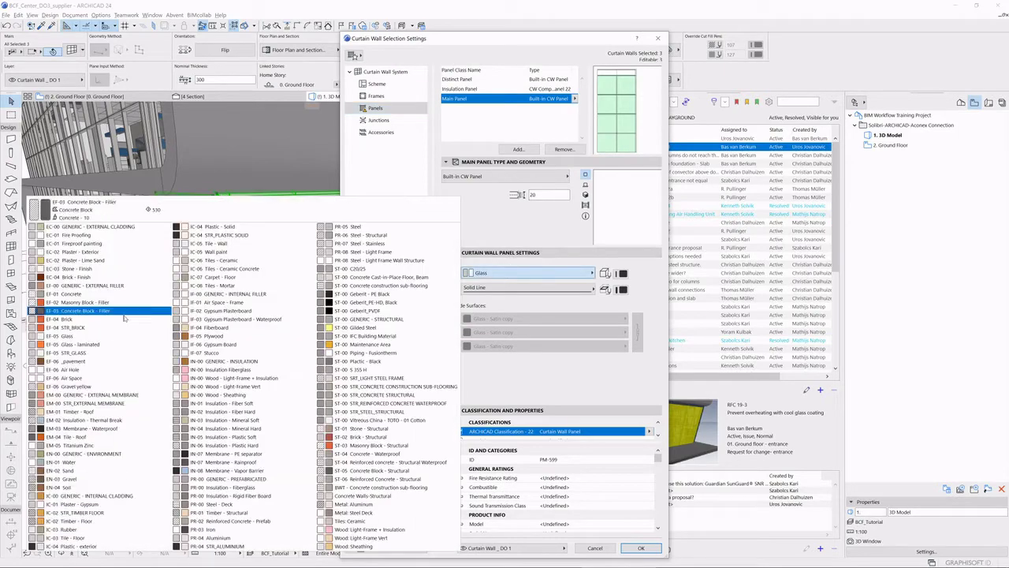
# Choose the building material for the curtain walls' Main Panel in Archicad and apply the curtain wall settings
pyautogui.click(432, 275)
pyautogui.press('Return')
pyautogui.keyDown('shift'); pyautogui.moveTo(432, 277); pyautogui.dragTo(357, 370, button='middle'); pyautogui.keyUp('shift')
pyautogui.press('Escape')
# Enter edit mode of the entrance curtain wall and open the Opening Lines settings of its door panel
pyautogui.click(355, 371)
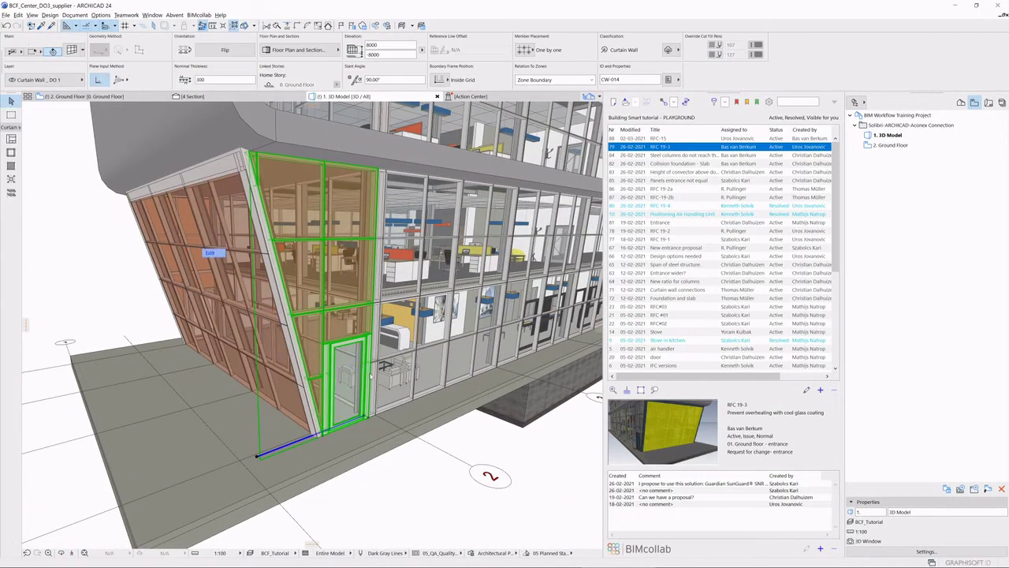
pyautogui.doubleClick(354, 374)
pyautogui.click(353, 377)
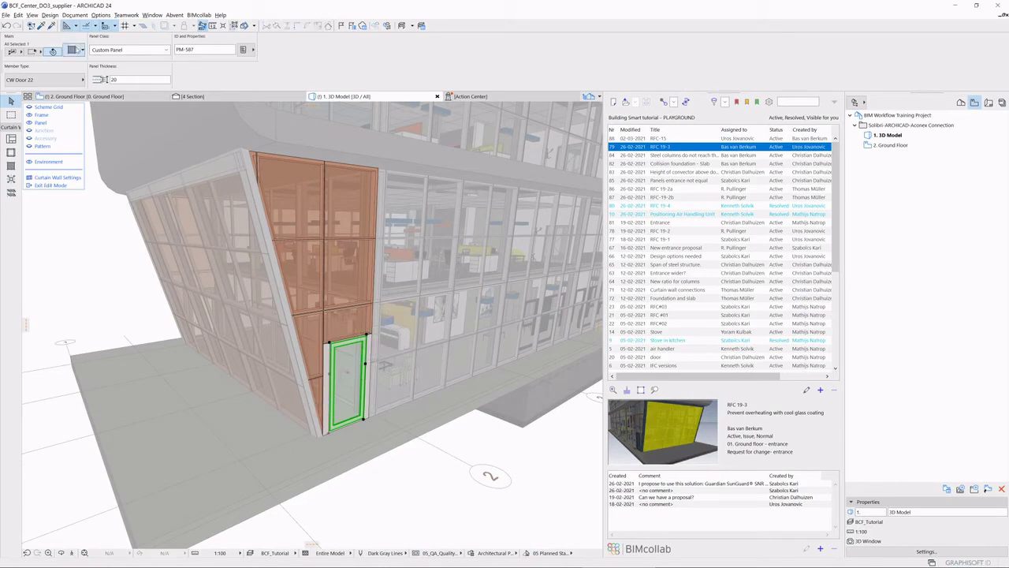
pyautogui.hotkey('ctrl', 't')
pyautogui.click(459, 187)
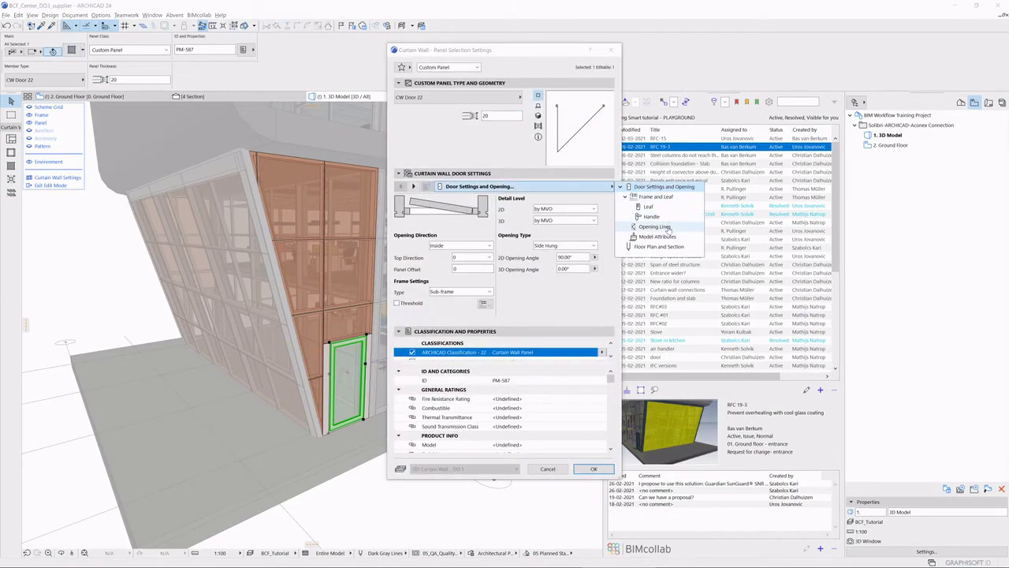
pyautogui.click(667, 229)
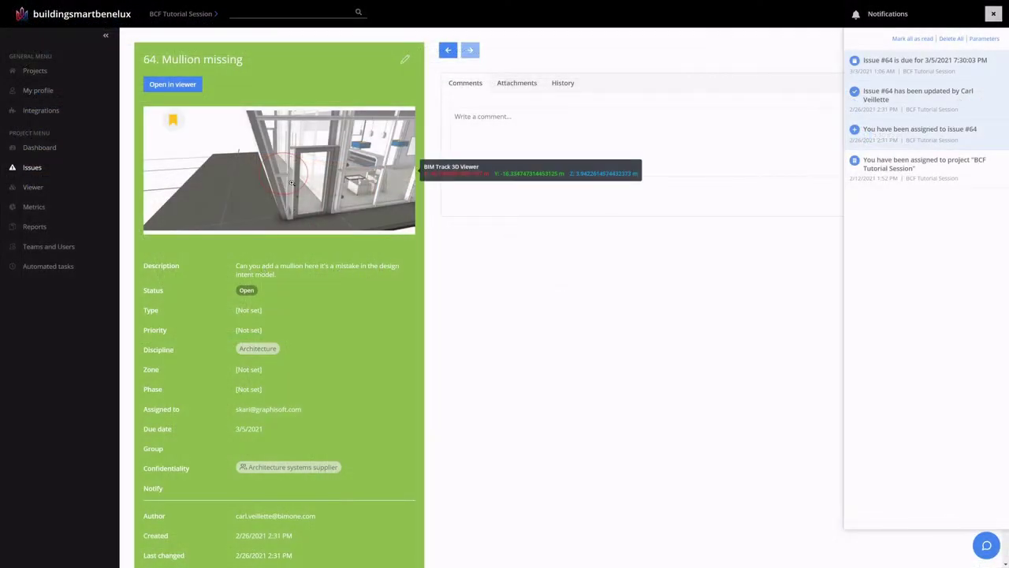
# Check the Mullion missing issue's picture and add a vertical secondary frame beside the entrance door, from the short horizontal frame up to the transom
pyautogui.click(291, 182)
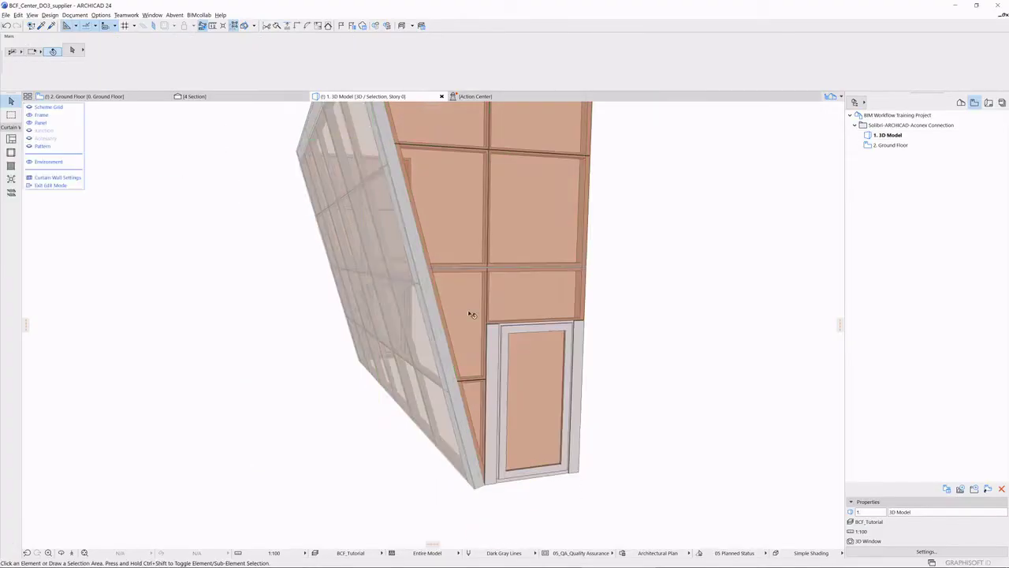
pyautogui.scroll(3, 473, 282)
pyautogui.click(29, 123)
pyautogui.click(11, 152)
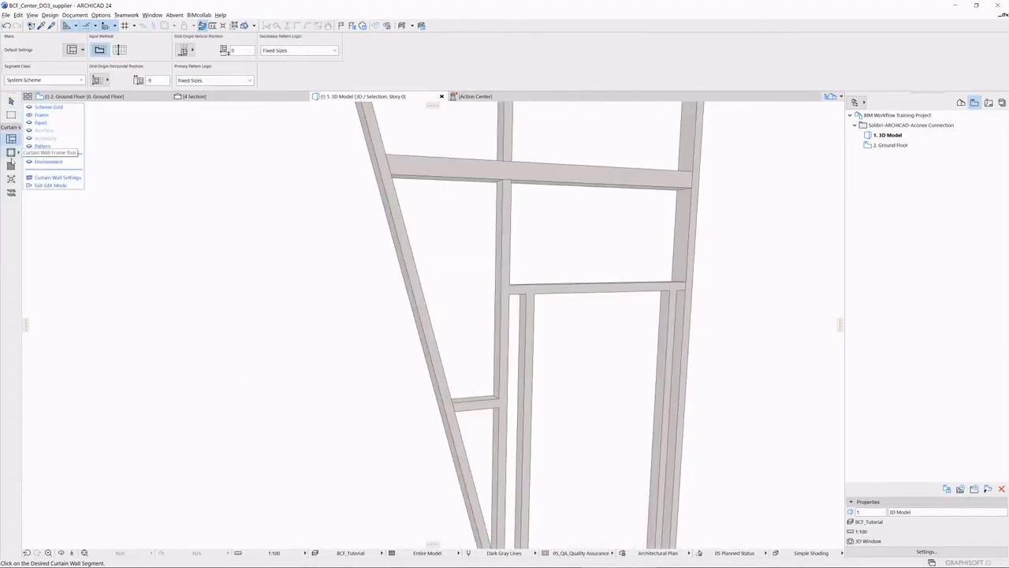
pyautogui.click(452, 403)
pyautogui.click(452, 180)
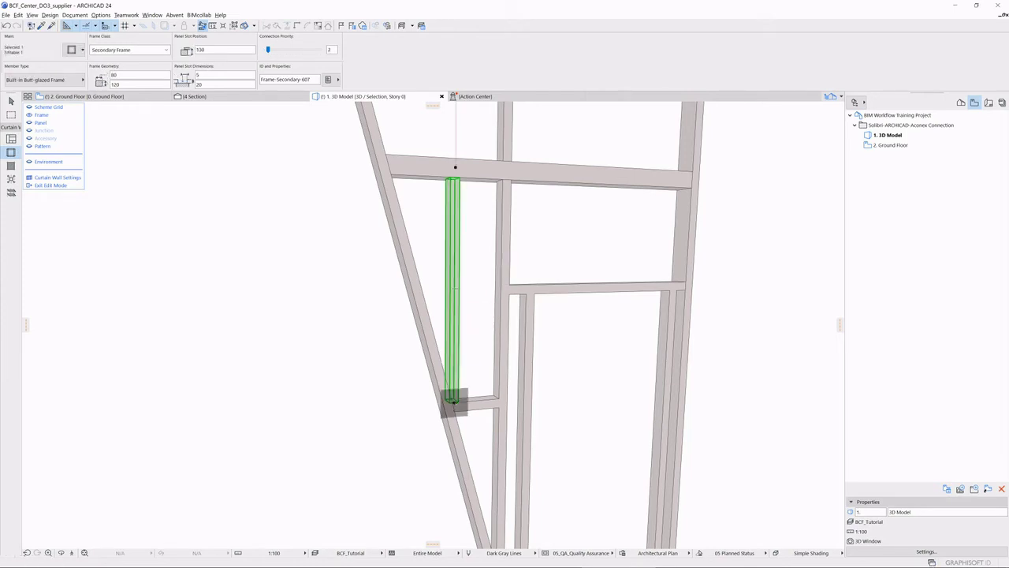
pyautogui.click(448, 172)
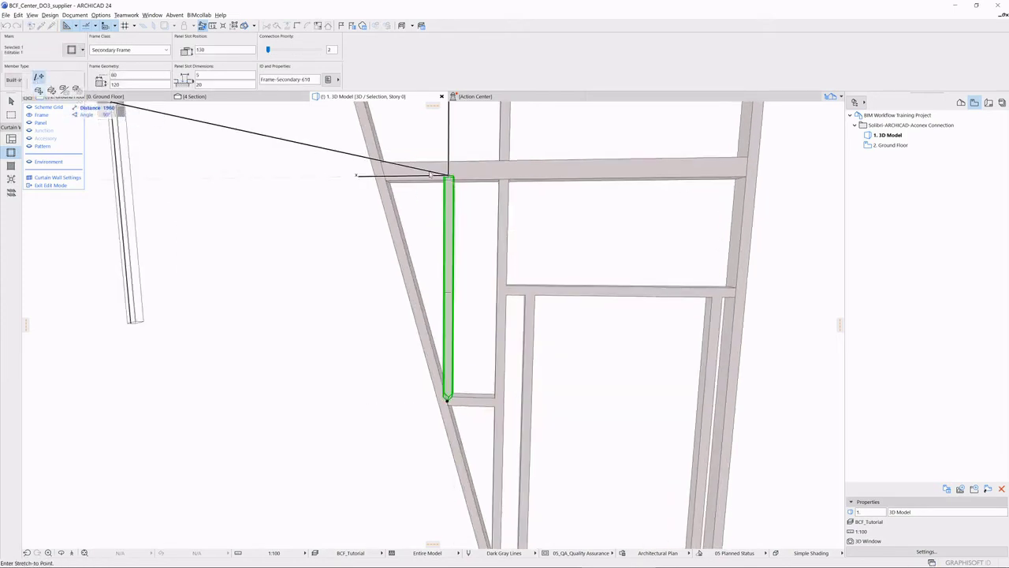
pyautogui.press('Escape')
pyautogui.press('Escape')
# Finish editing the first entrance curtain wall and leave its edit mode
pyautogui.keyDown('shift'); pyautogui.moveTo(449, 166); pyautogui.dragTo(658, 273, button='middle'); pyautogui.keyUp('shift')
pyautogui.scroll(-5, 658, 273)
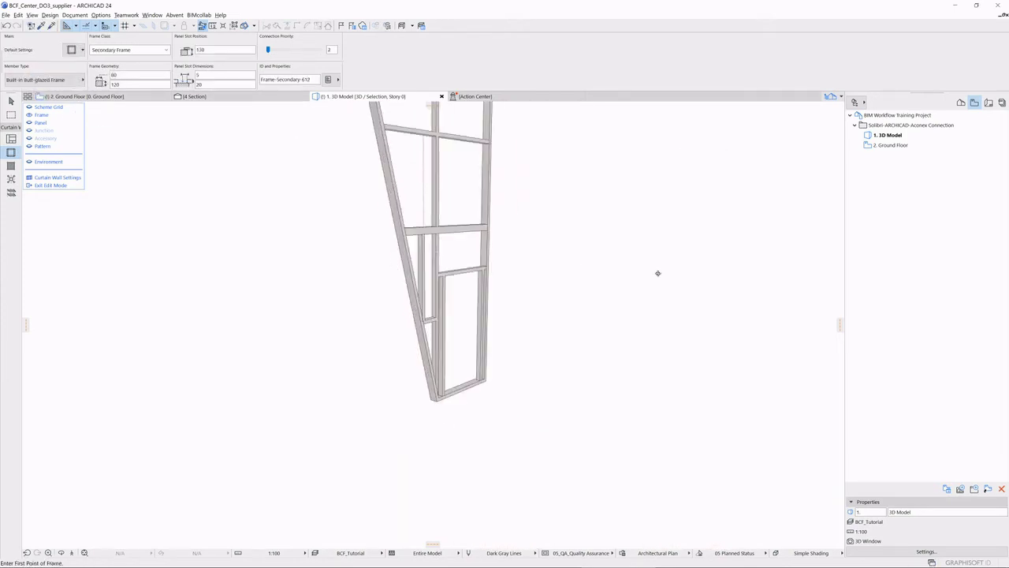
pyautogui.press('Escape')
pyautogui.click(50, 186)
pyautogui.press('Escape')
# Add a matching vertical secondary frame beside the door in the opposite end's curtain wall and leave its edit mode
pyautogui.keyDown('shift'); pyautogui.moveTo(183, 285); pyautogui.dragTo(354, 268, button='middle'); pyautogui.keyUp('shift')
pyautogui.scroll(5, 375, 268)
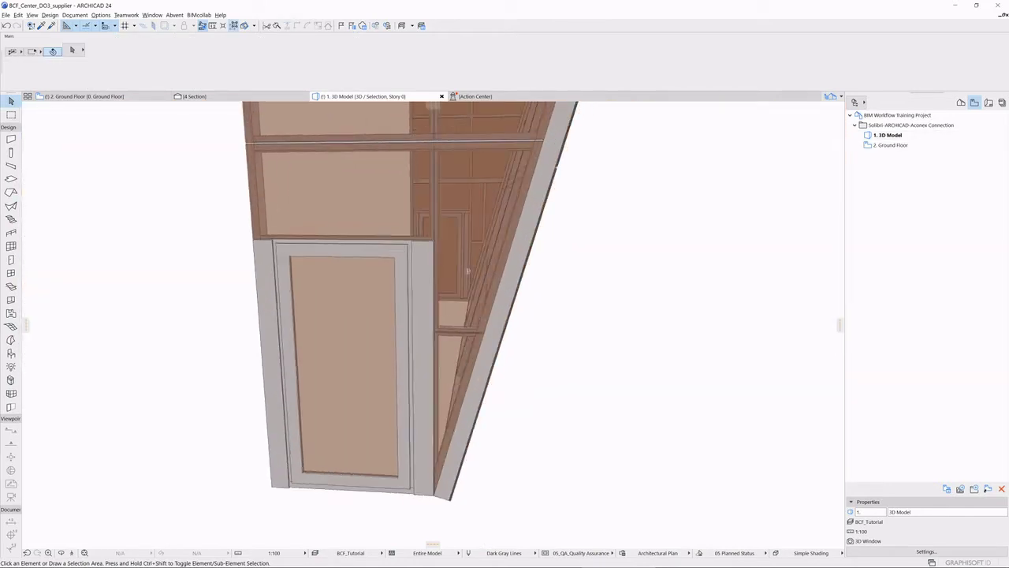
pyautogui.click(495, 413)
pyautogui.click(29, 116)
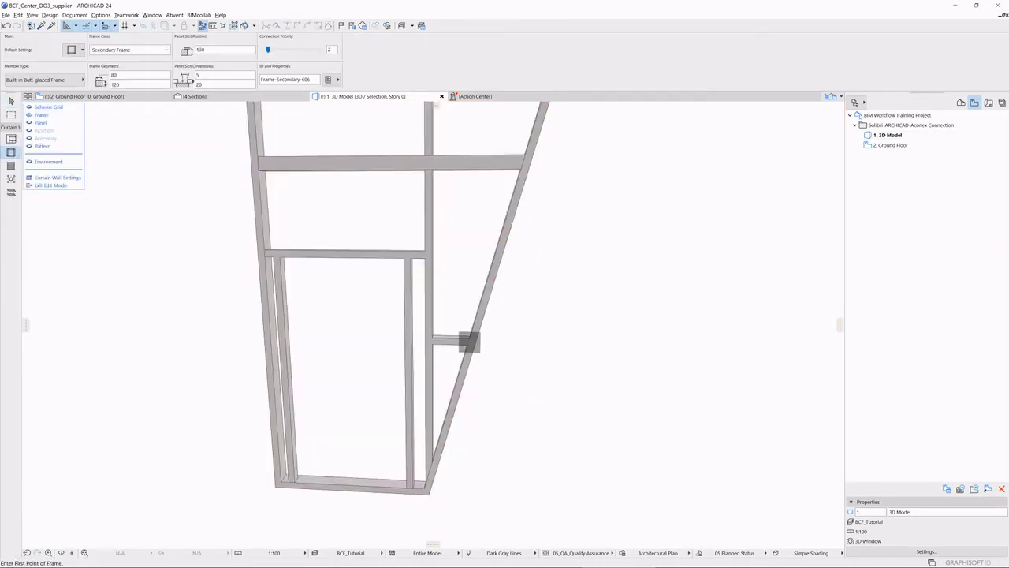
pyautogui.keyDown('shift'); pyautogui.moveTo(476, 343); pyautogui.dragTo(518, 270, button='middle'); pyautogui.keyUp('shift')
pyautogui.press('Escape')
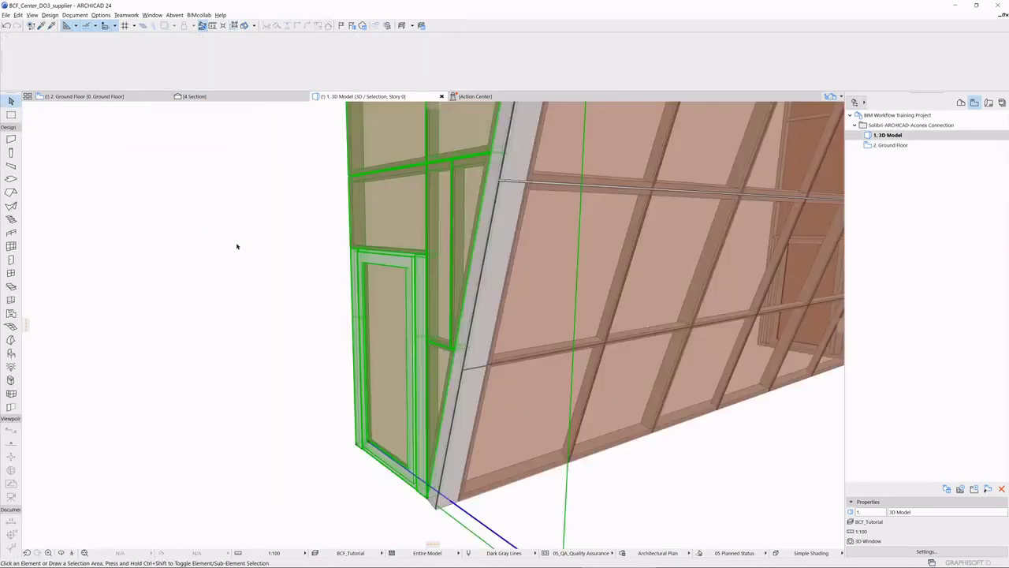
pyautogui.press('Escape')
# Change the Secondary Frame and Transom Frame types of the three curtain walls to version 24 profiled frames
pyautogui.keyDown('shift'); pyautogui.moveTo(236, 244); pyautogui.dragTo(324, 421, button='middle'); pyautogui.keyUp('shift')
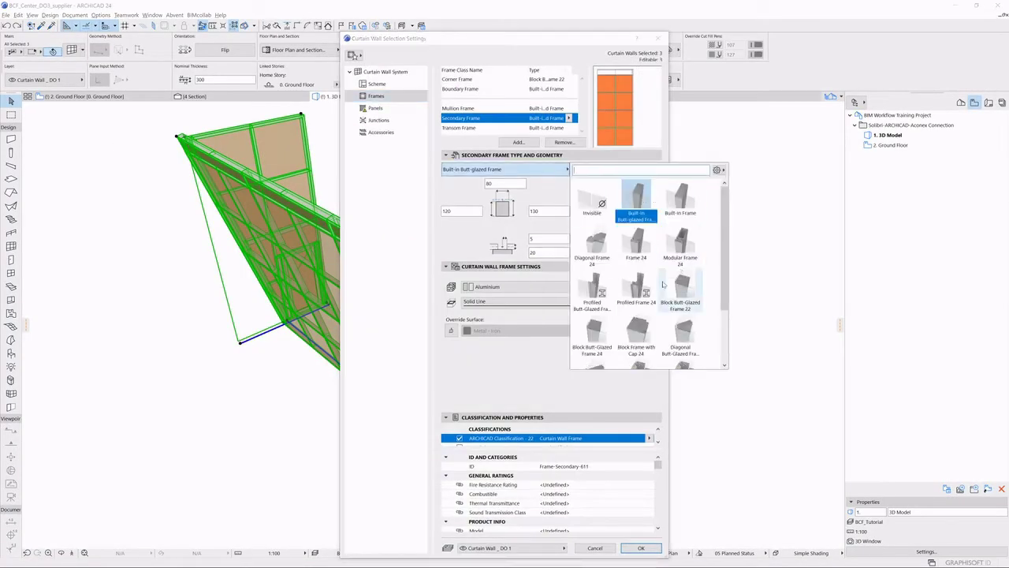
pyautogui.click(636, 288)
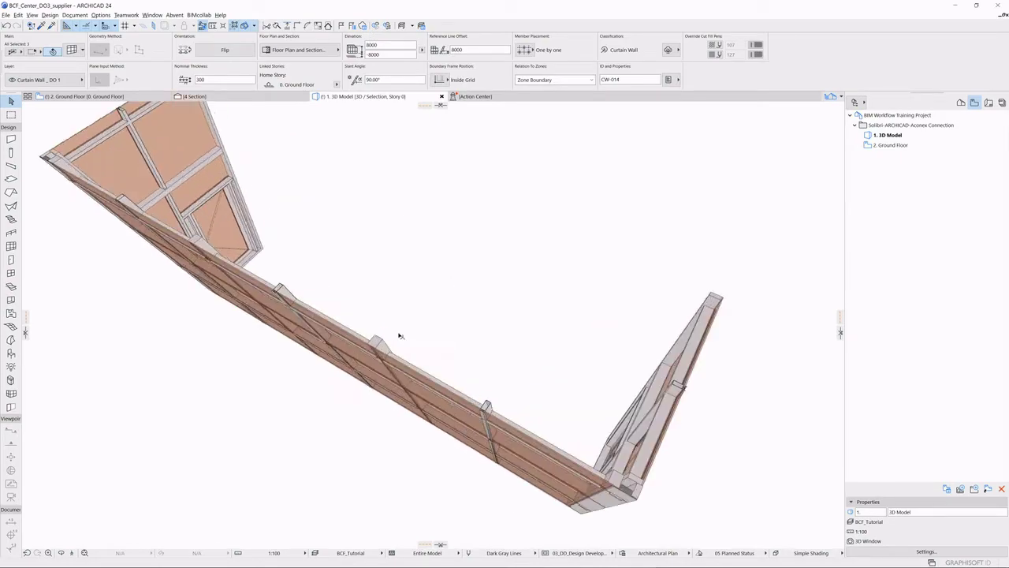
pyautogui.scroll(2, 399, 326)
pyautogui.scroll(3, 398, 326)
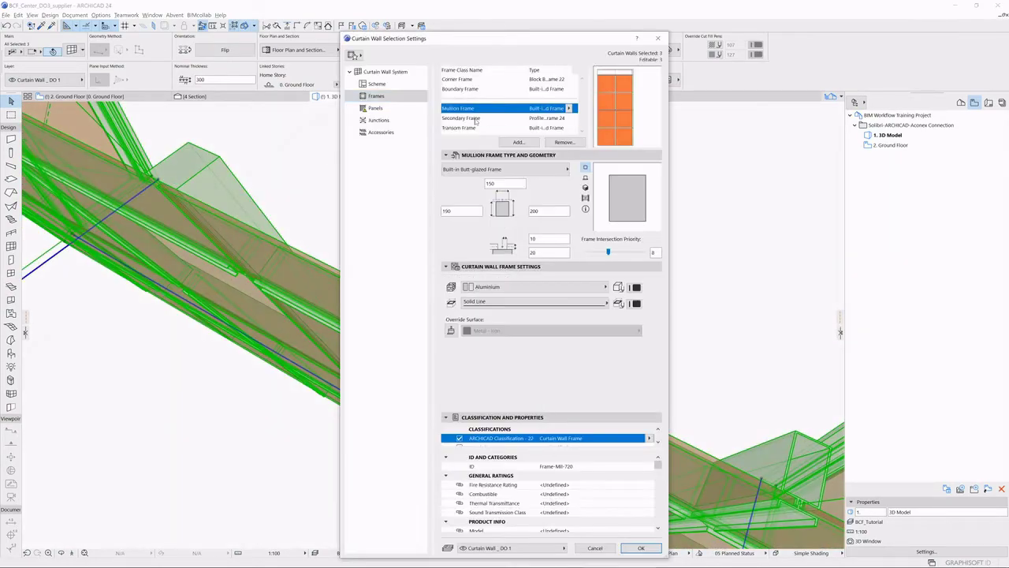
pyautogui.click(476, 127)
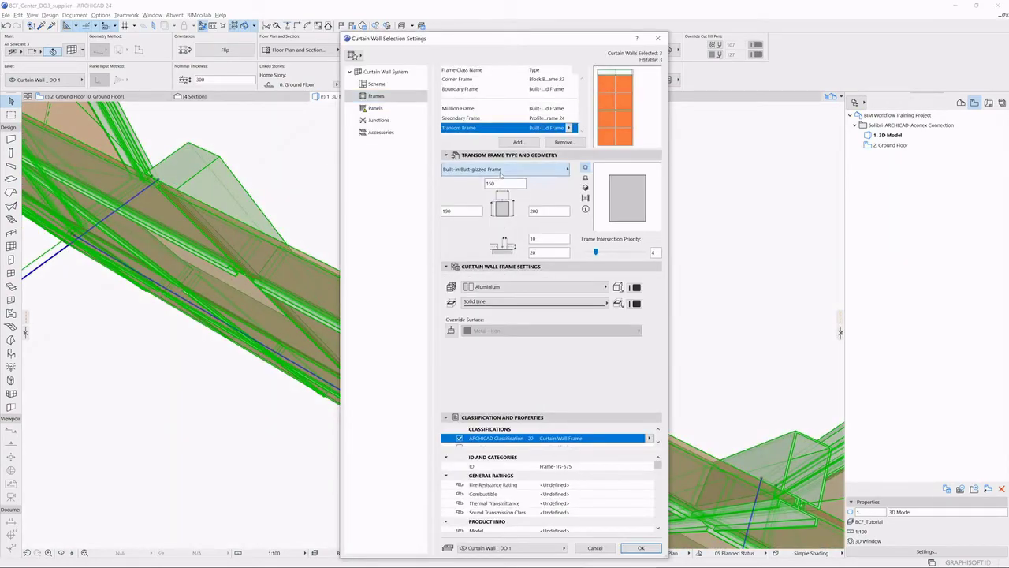
pyautogui.click(505, 171)
pyautogui.click(600, 285)
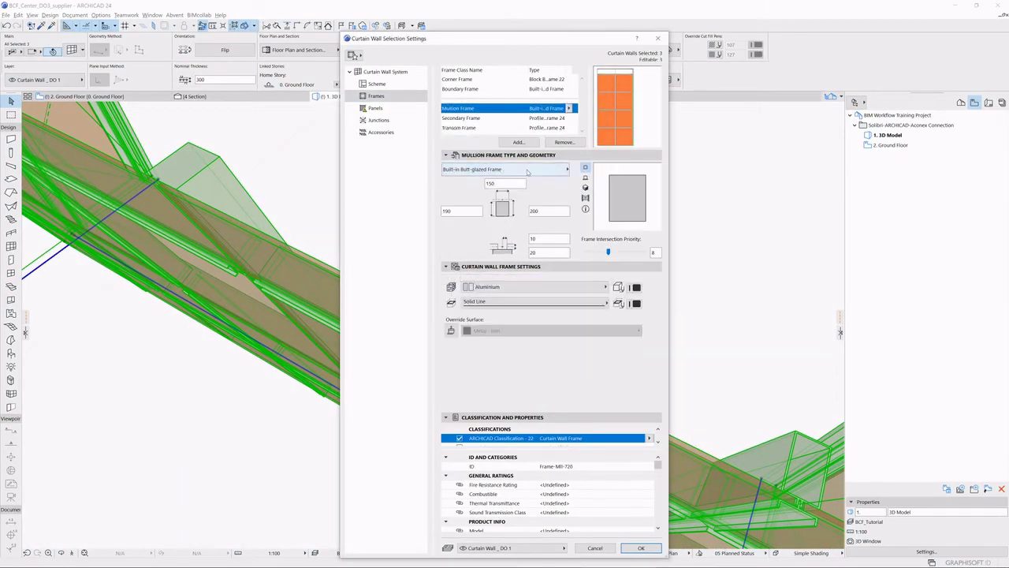
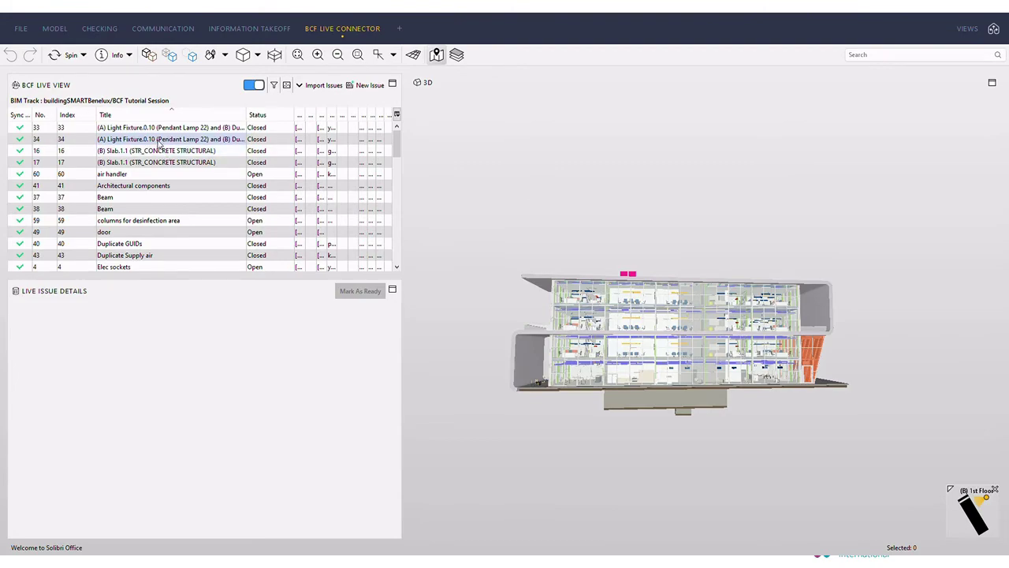
# In Solibri, review the STR_CONCRETE STRUCTURAL slab and air handler issues in the BCF live list, and inspect the building model
pyautogui.click(160, 139)
pyautogui.click(157, 150)
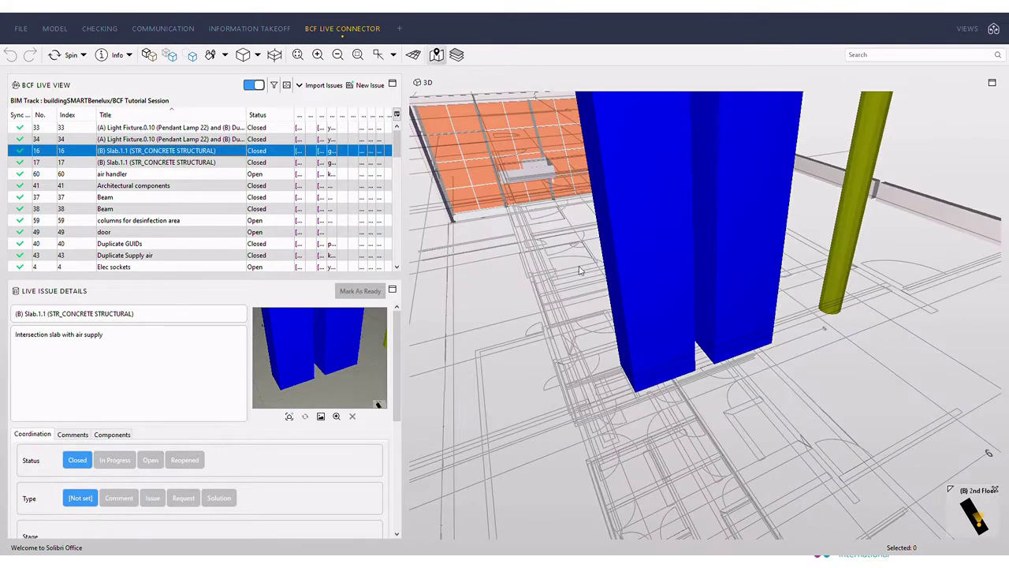
pyautogui.click(194, 175)
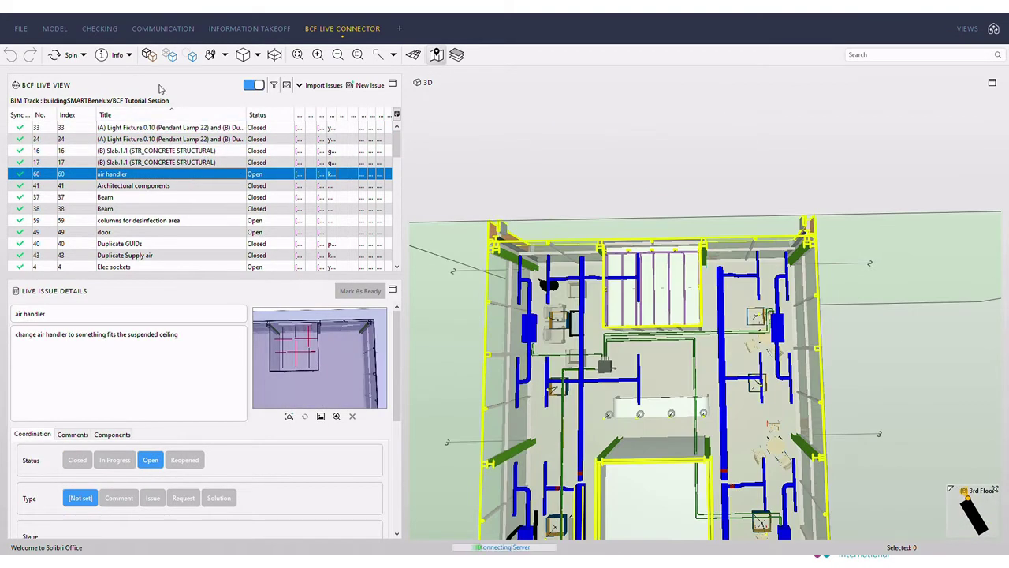
pyautogui.click(54, 28)
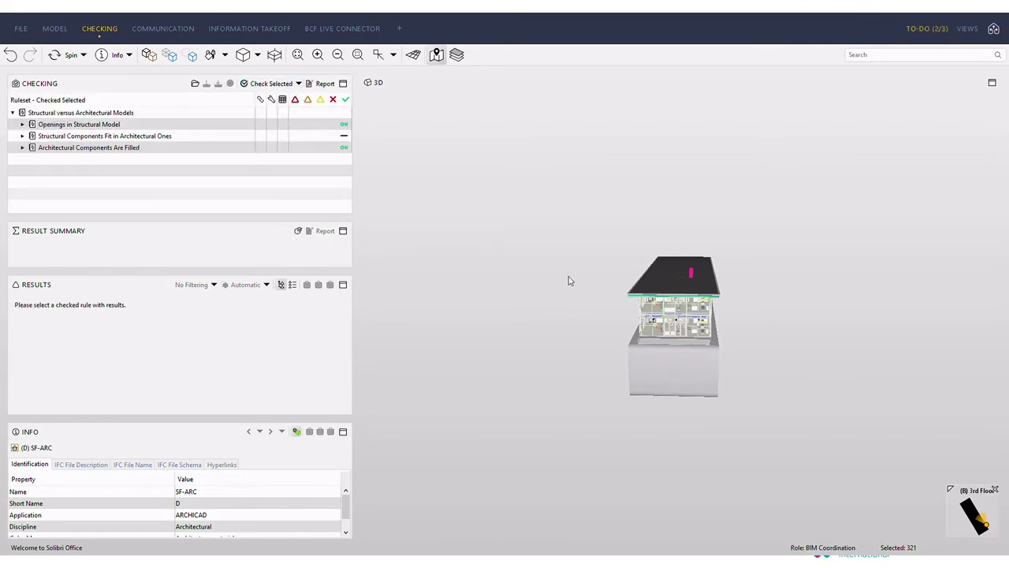
pyautogui.moveTo(635, 289); pyautogui.dragTo(543, 291)
pyautogui.scroll(5, 702, 264)
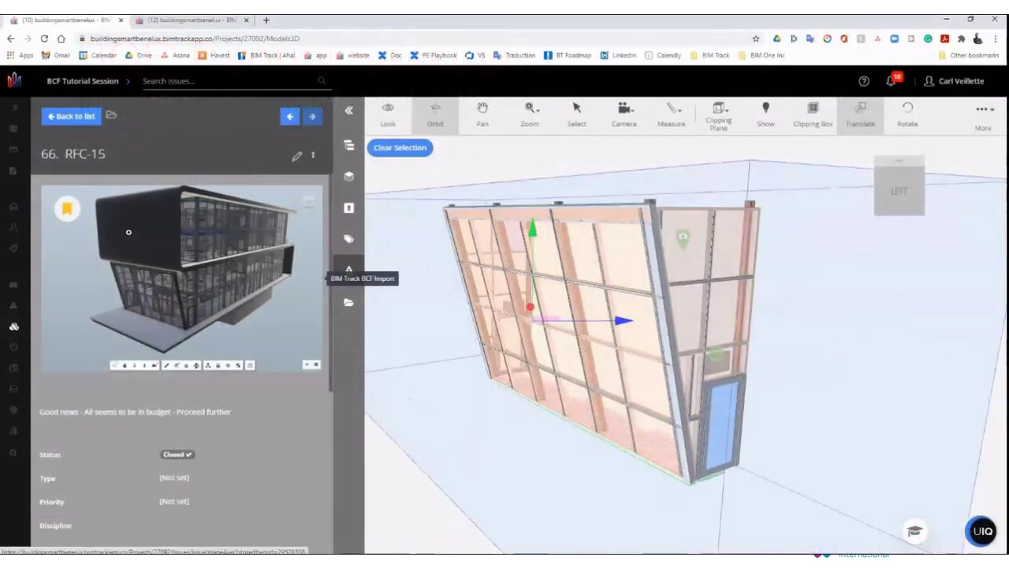
# Switch to BIM Track and set the status of issue RFC-15 to Closed
pyautogui.click(297, 155)
pyautogui.scroll(-3, 181, 331)
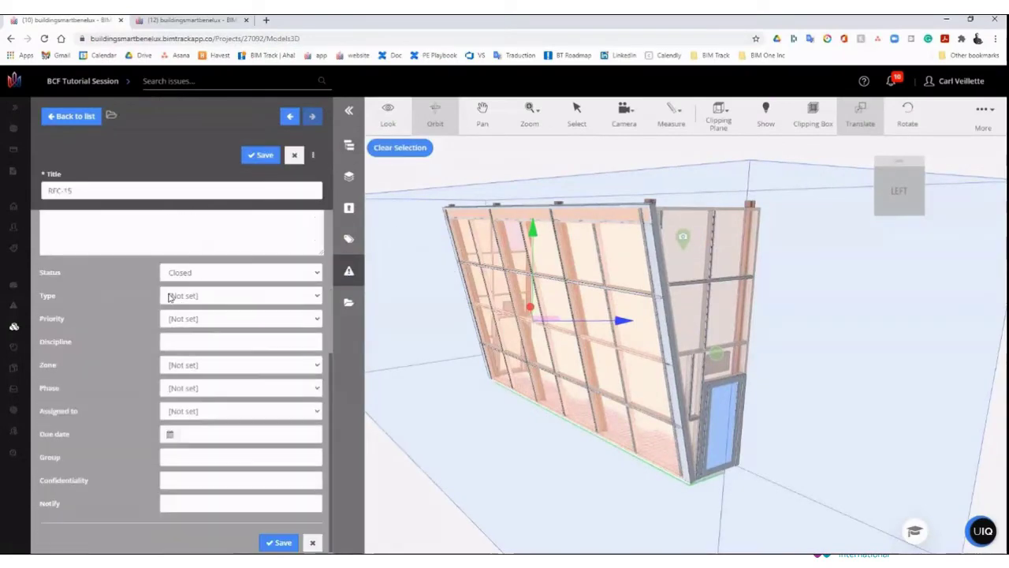
pyautogui.click(189, 273)
pyautogui.click(181, 286)
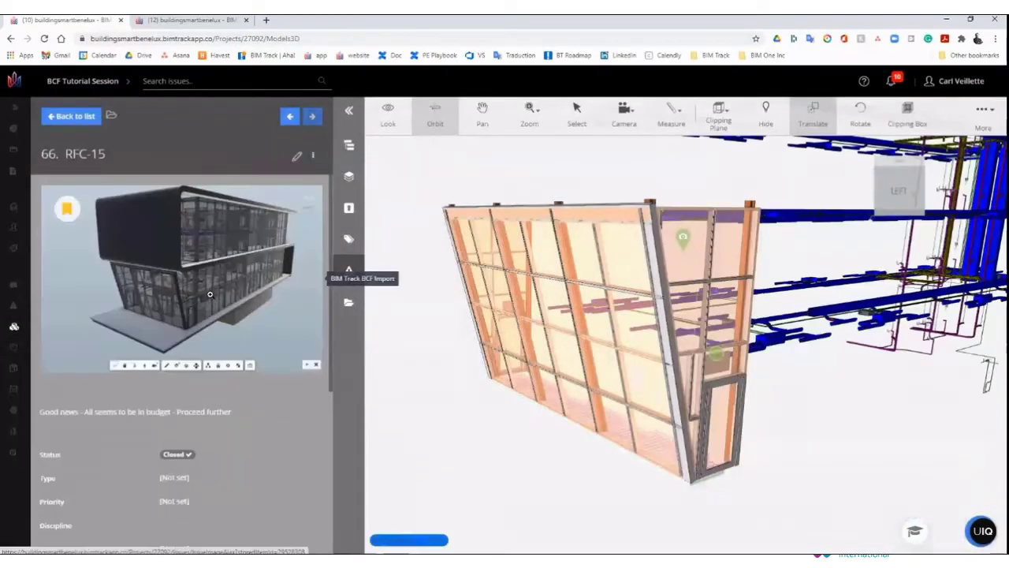
# Add a viewpoint from the current view to issue RFC-15 and post the comment "Construction stage is now done thank you for the update."
pyautogui.click(313, 155)
pyautogui.moveTo(207, 294)
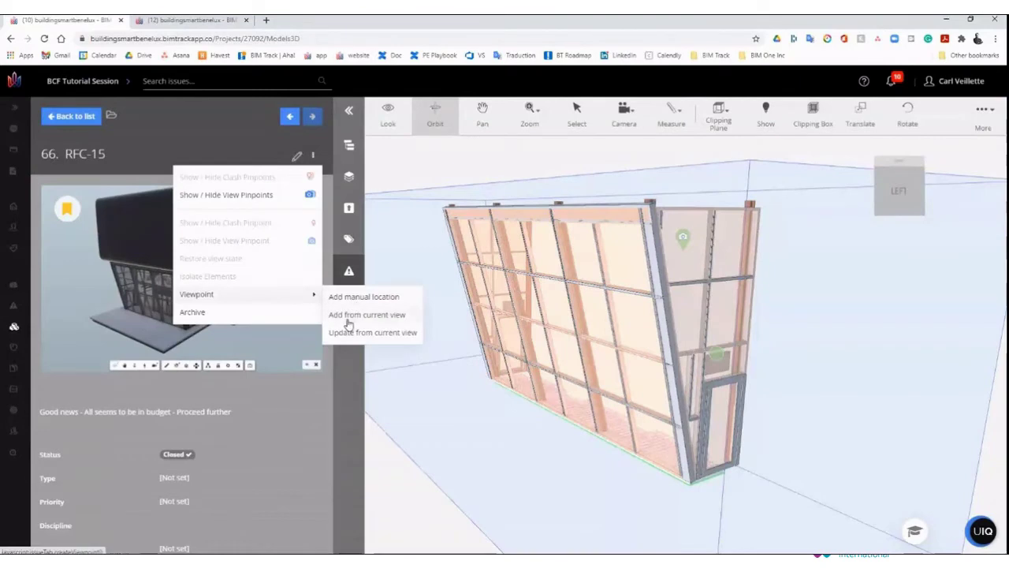
pyautogui.click(350, 315)
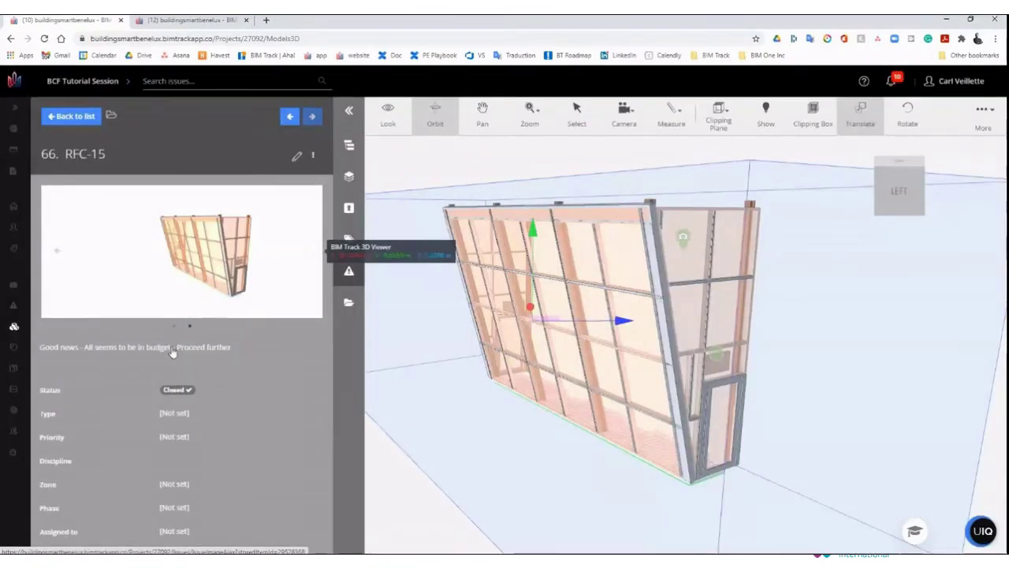
pyautogui.click(187, 21)
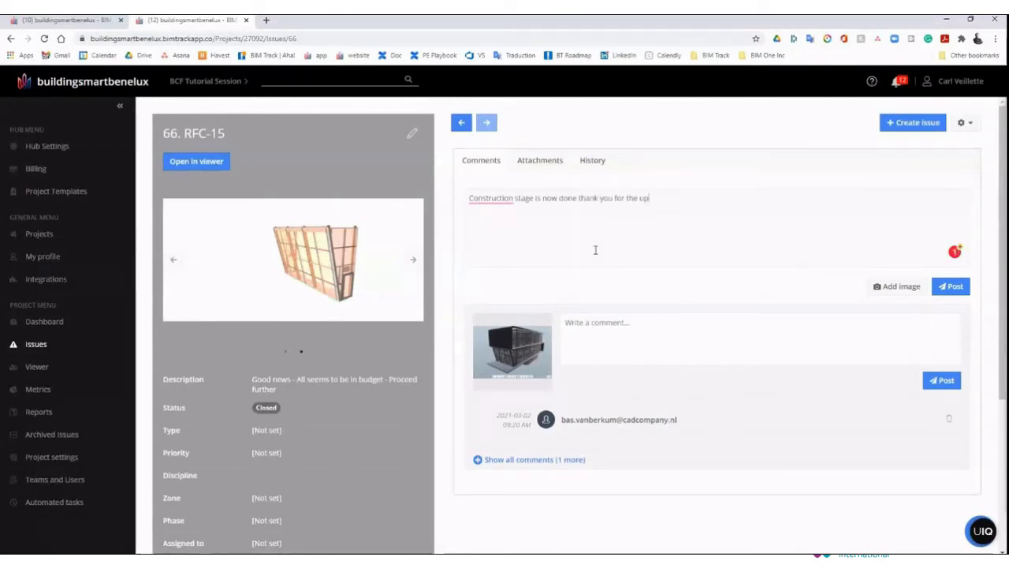
pyautogui.press('Return')
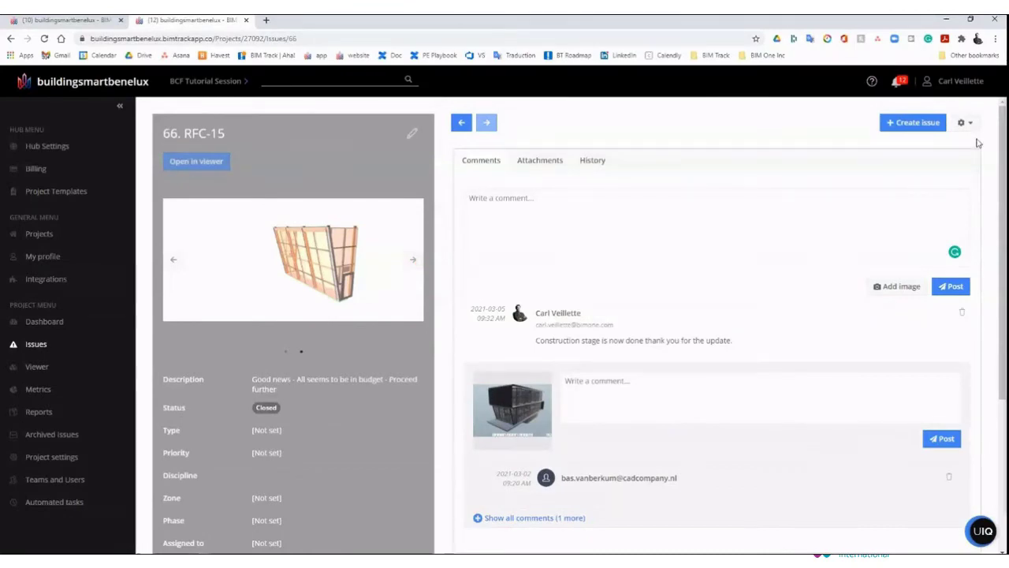
# Export issue RFC-15 in BCF 2.0 format with its attachments included
pyautogui.click(964, 123)
pyautogui.click(929, 145)
pyautogui.click(504, 130)
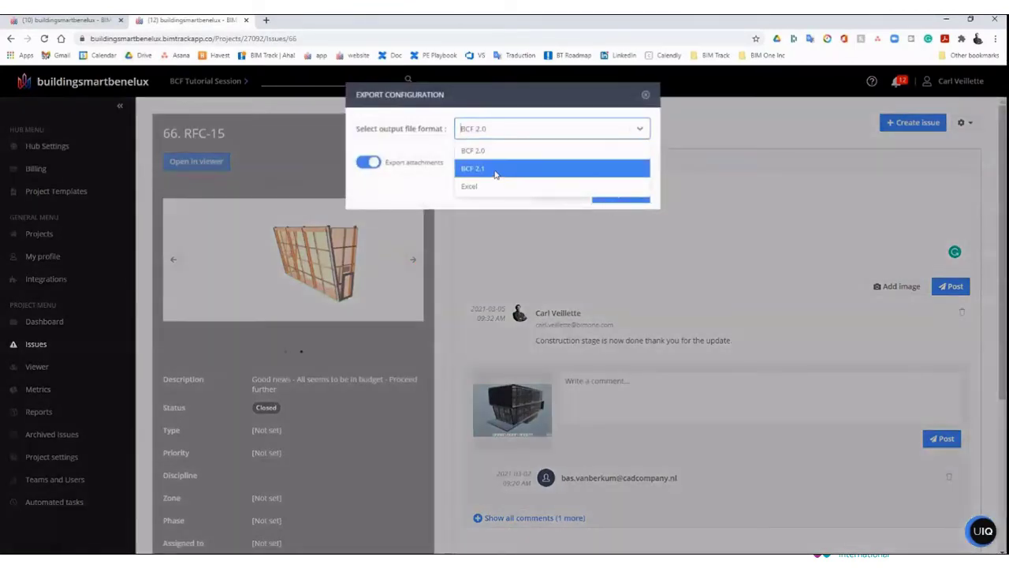
pyautogui.click(496, 170)
pyautogui.click(501, 131)
pyautogui.click(487, 151)
pyautogui.click(620, 196)
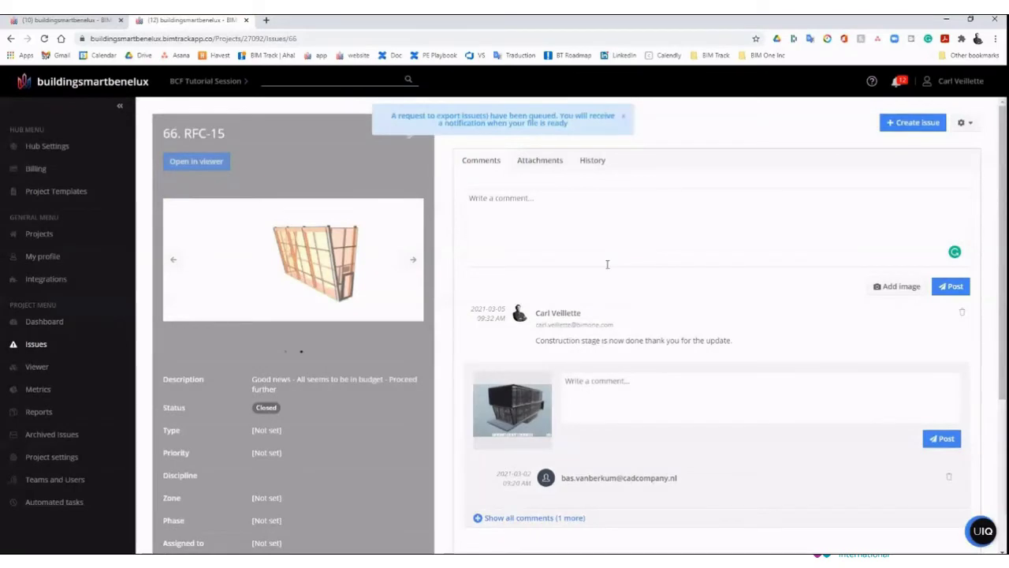
# Download the exported BCF file from the latest export notification
pyautogui.click(897, 82)
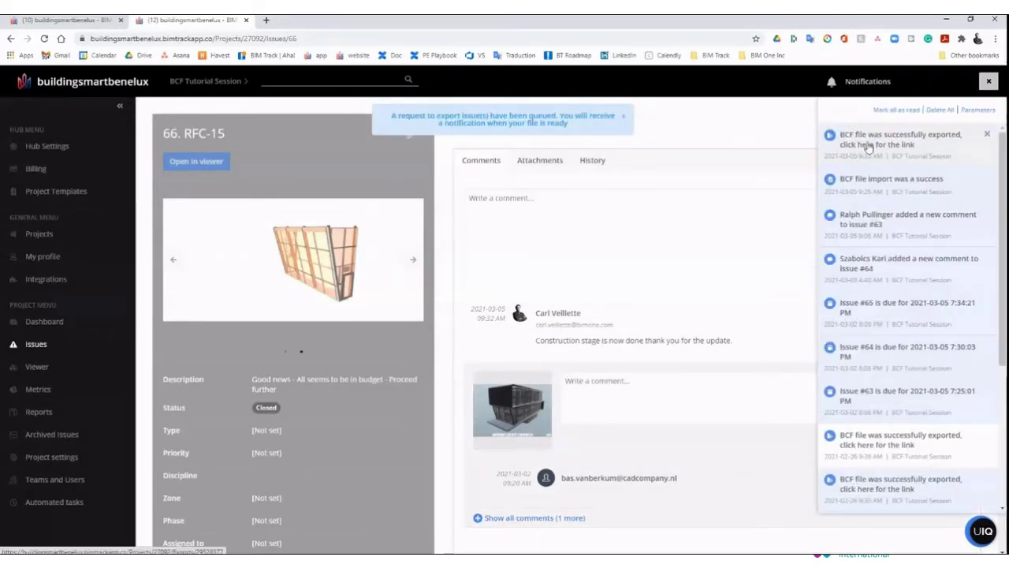
pyautogui.click(899, 139)
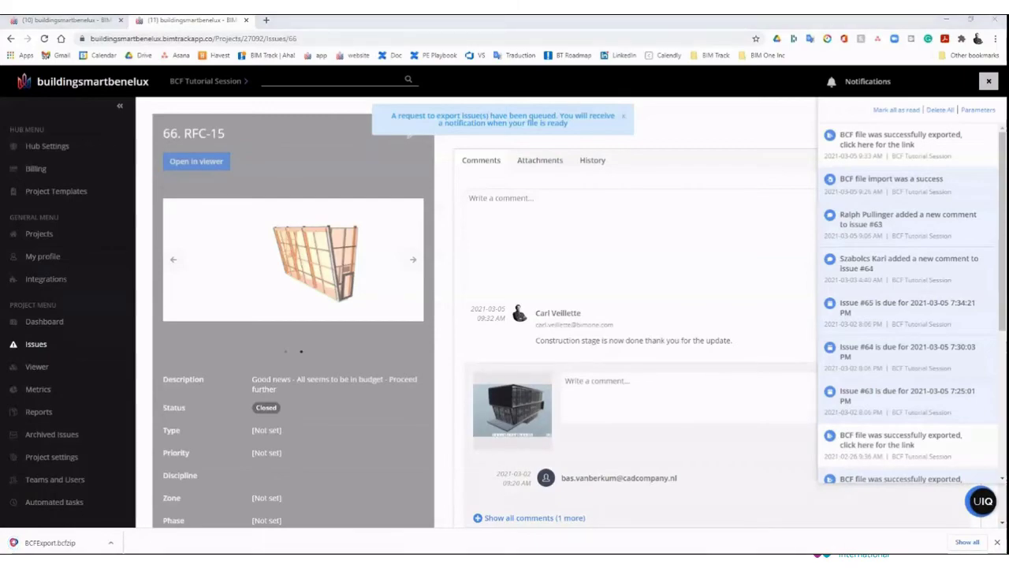
pyautogui.click(111, 543)
pyautogui.click(142, 508)
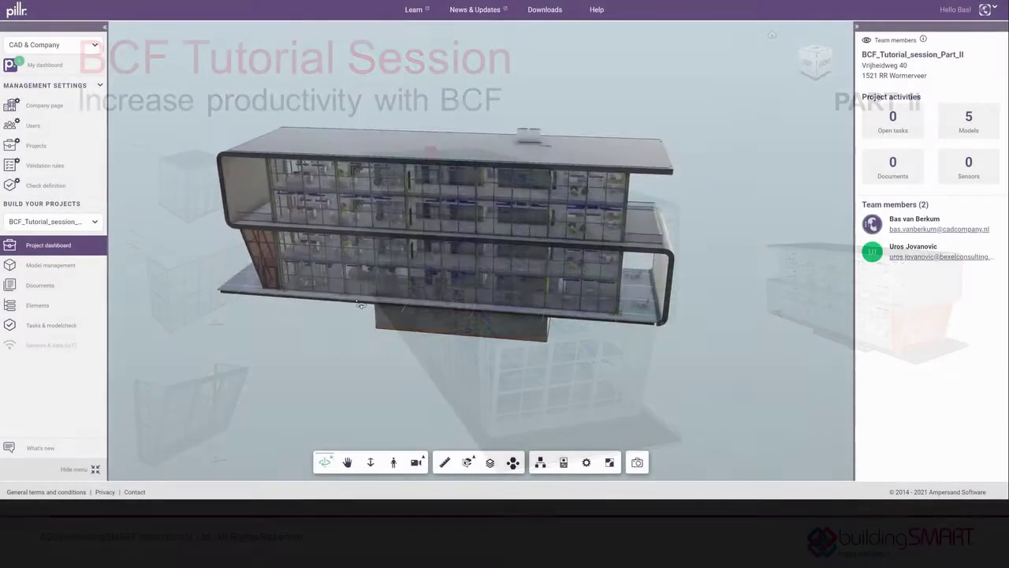
# Switch to pillr and cut the building horizontally with a section plane to look down into the ground-floor entrance area
pyautogui.moveTo(418, 280); pyautogui.dragTo(448, 331)
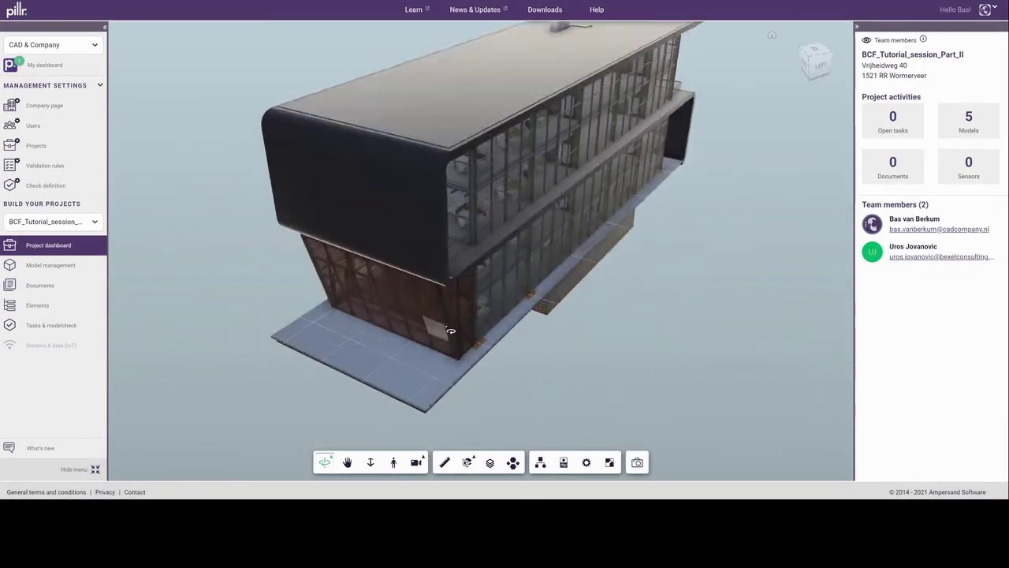
pyautogui.scroll(-2, 447, 331)
pyautogui.click(468, 463)
pyautogui.click(468, 410)
pyautogui.moveTo(518, 145); pyautogui.dragTo(520, 178)
pyautogui.moveTo(516, 237); pyautogui.dragTo(457, 292)
pyautogui.scroll(6, 485, 291)
pyautogui.moveTo(521, 320); pyautogui.dragTo(533, 284)
# Examine the properties of the blue device above the entrance door
pyautogui.click(480, 223)
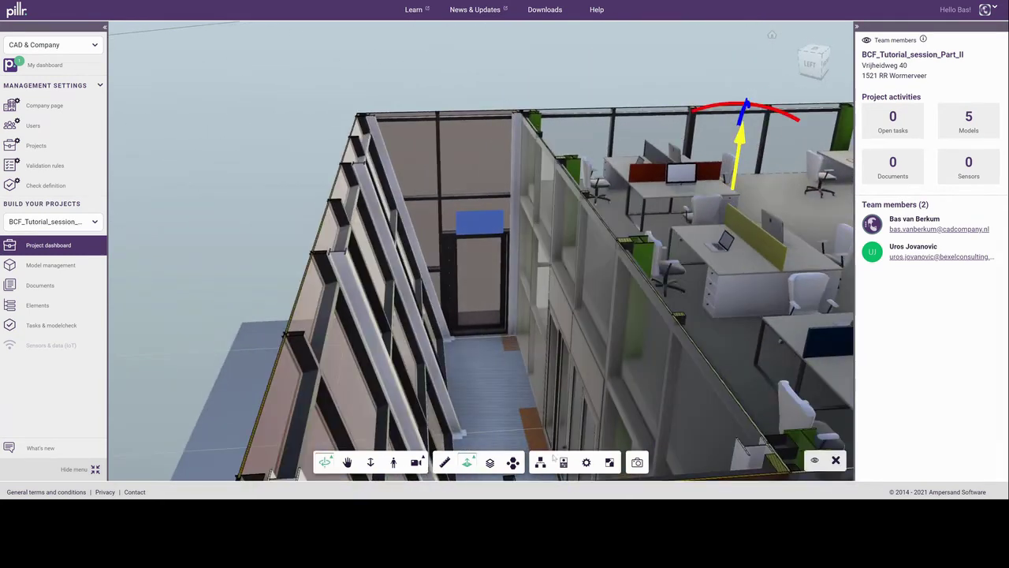
pyautogui.click(563, 462)
pyautogui.scroll(-2, 802, 295)
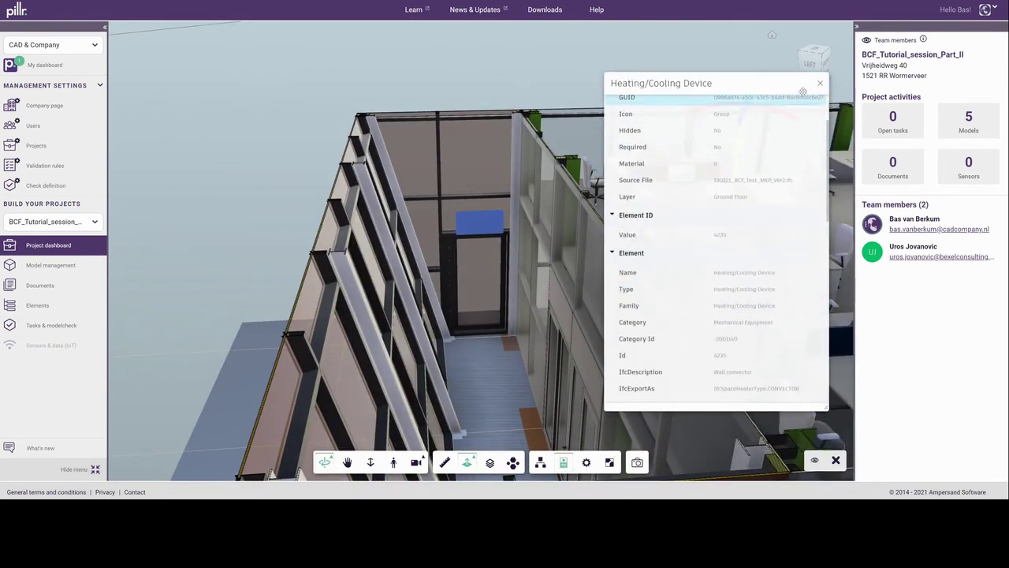
pyautogui.click(820, 83)
# Import BCFExport_RFC-15.bcfzip into the project's tasks using the BCF format
pyautogui.click(71, 325)
pyautogui.click(885, 367)
pyautogui.click(912, 430)
pyautogui.click(912, 444)
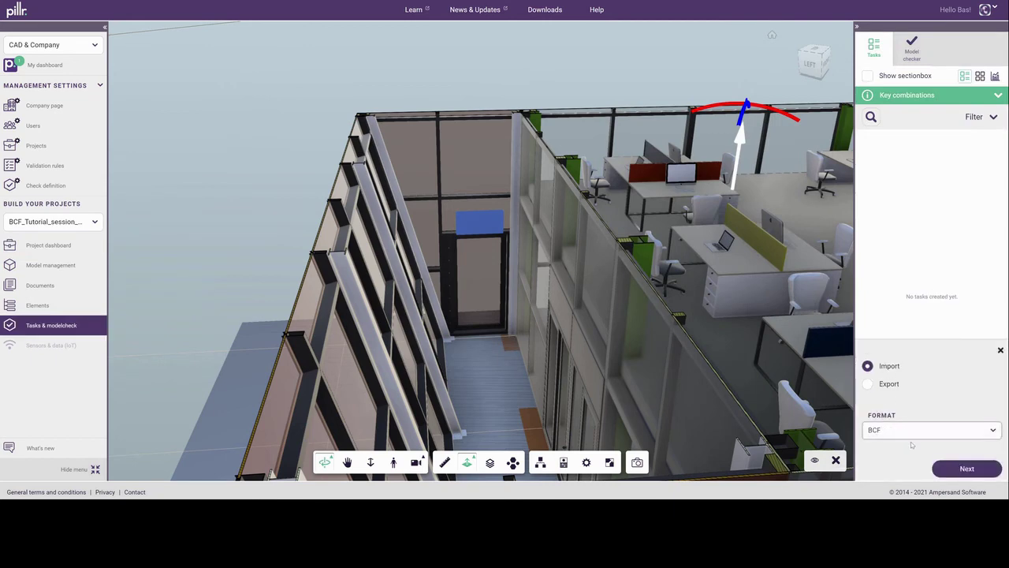
pyautogui.click(966, 468)
pyautogui.click(936, 412)
pyautogui.click(488, 108)
pyautogui.click(868, 473)
pyautogui.click(976, 470)
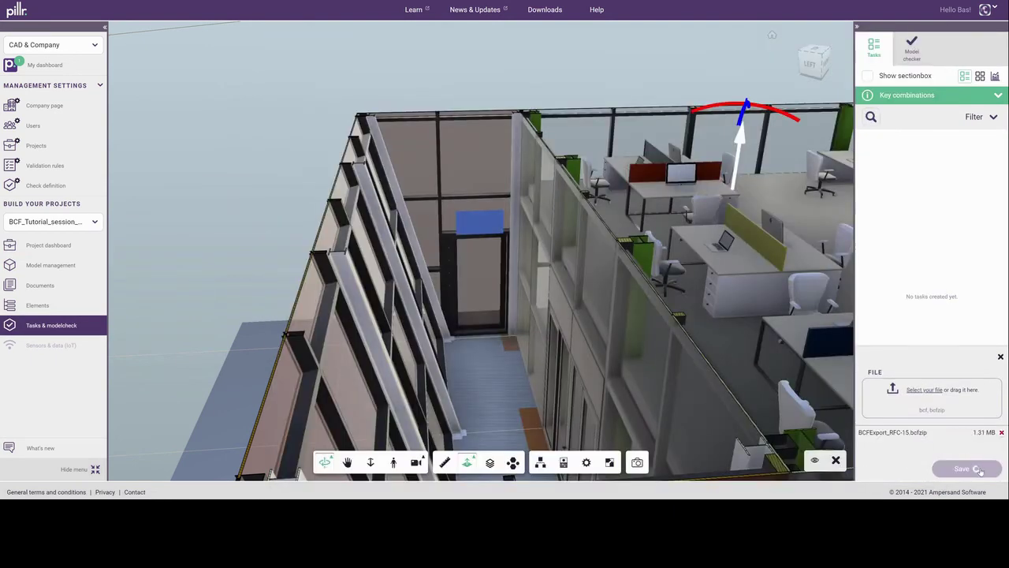
pyautogui.click(728, 467)
# Add the comment "Supplier models are looking good! Complements to the team, well done!!" to the RFC-15 task and close it
pyautogui.moveTo(530, 331); pyautogui.dragTo(557, 277)
pyautogui.click(879, 143)
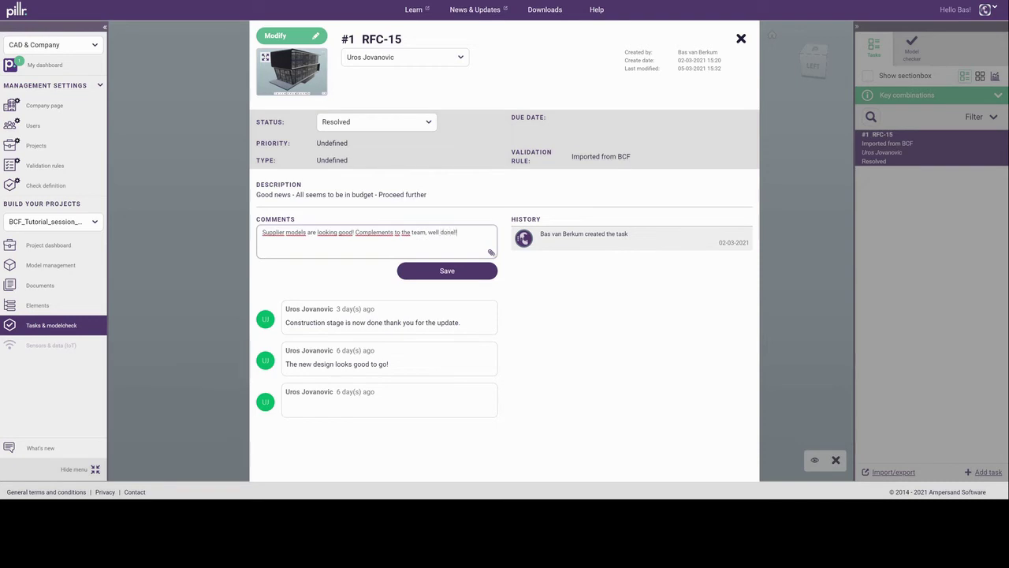
pyautogui.click(474, 275)
pyautogui.click(723, 468)
pyautogui.click(741, 39)
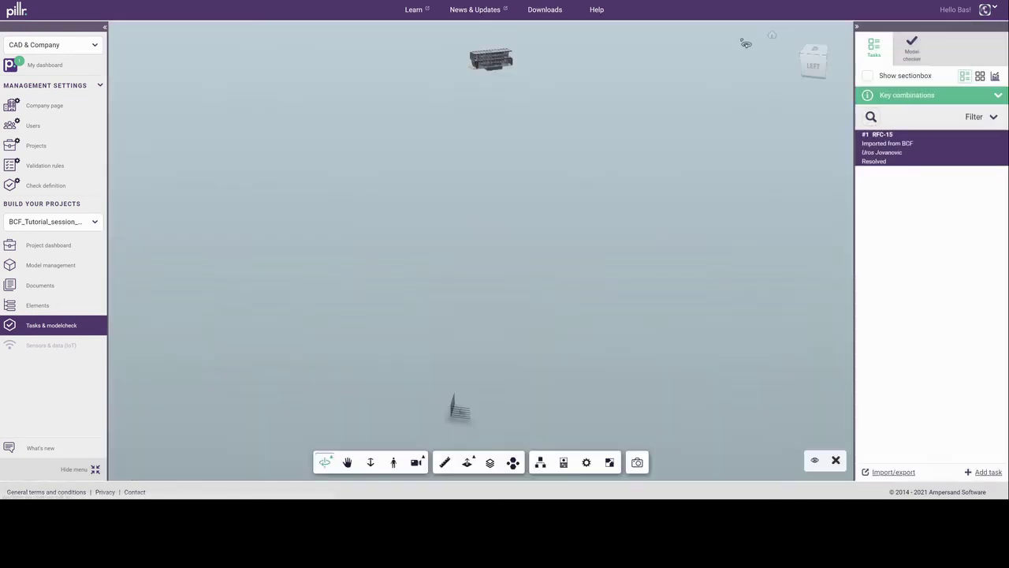
# Export the project's tasks as a BCF file with the set filters applied
pyautogui.click(897, 472)
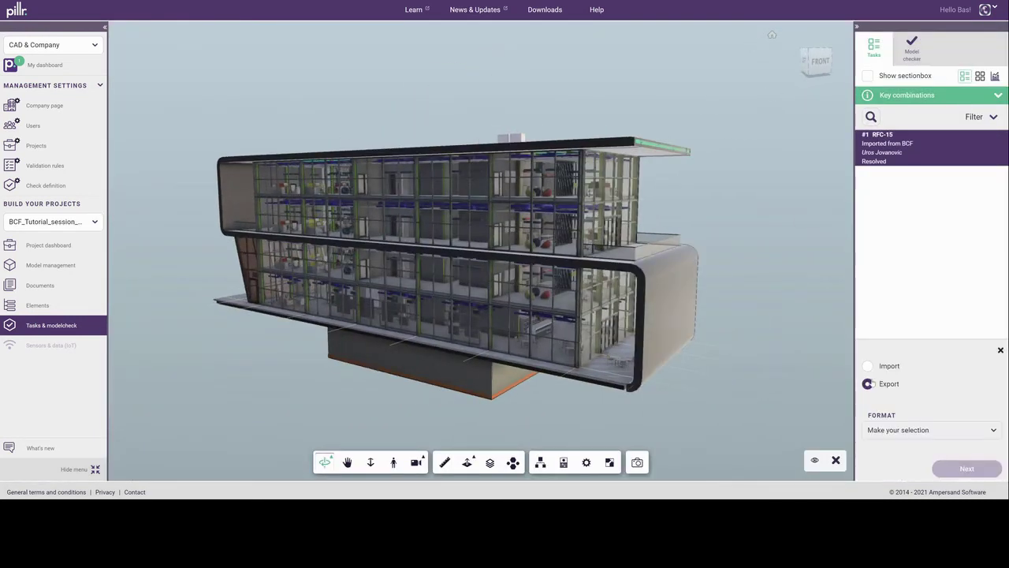
pyautogui.click(966, 469)
pyautogui.click(966, 468)
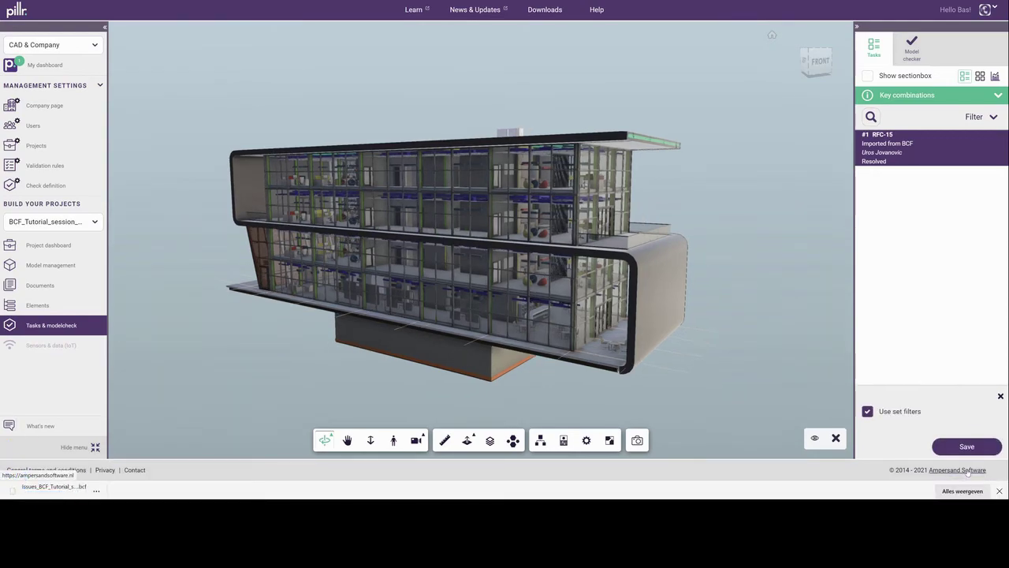
pyautogui.click(999, 397)
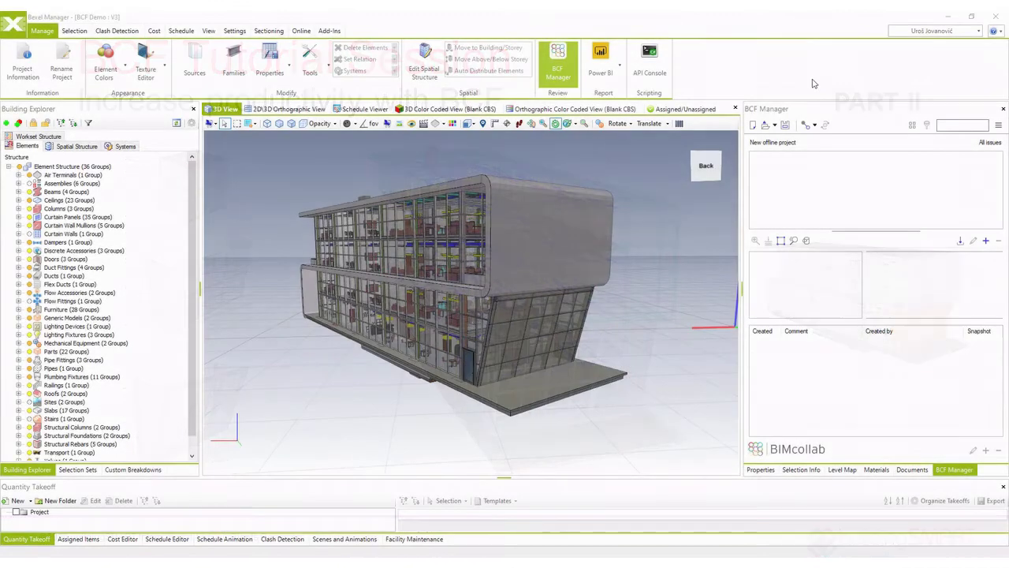
# Switch to Bexel Manager, load Issues_BCF_Tutorial_session_Part_II_(09.03.2021-13.44).bcf into the BCF Manager, and select issue RFC-15
pyautogui.click(764, 125)
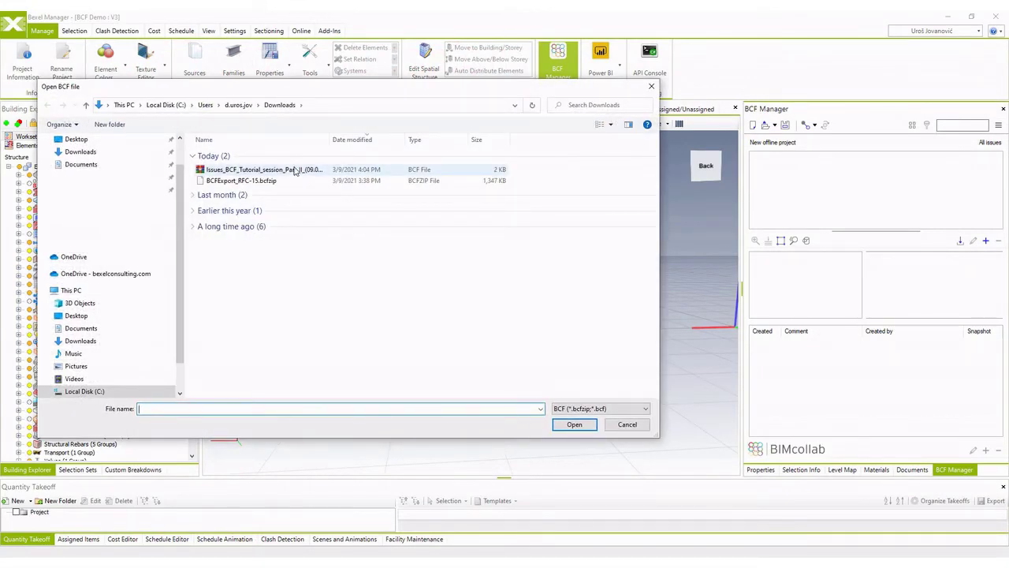
pyautogui.click(293, 171)
pyautogui.click(574, 425)
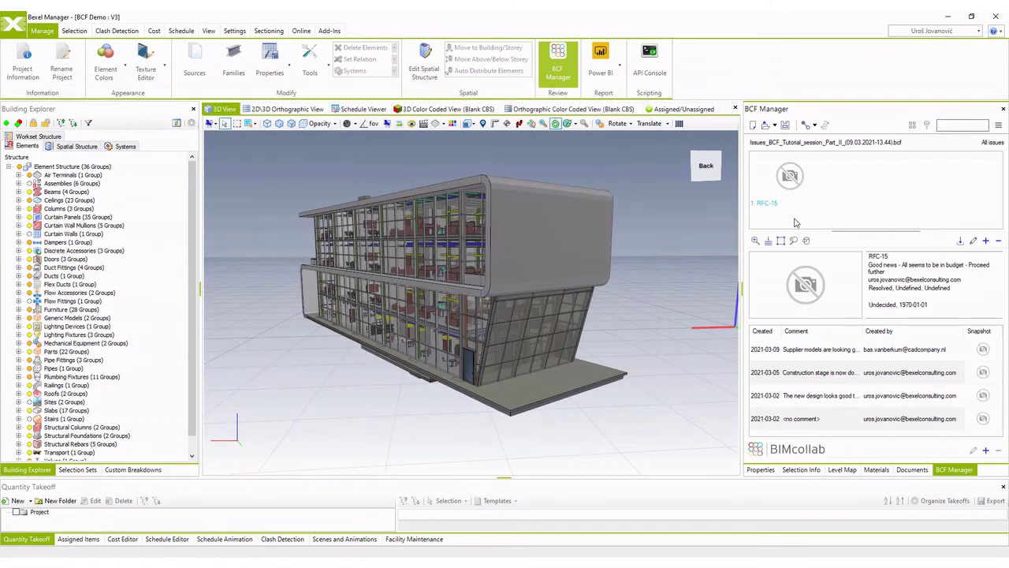
pyautogui.click(793, 187)
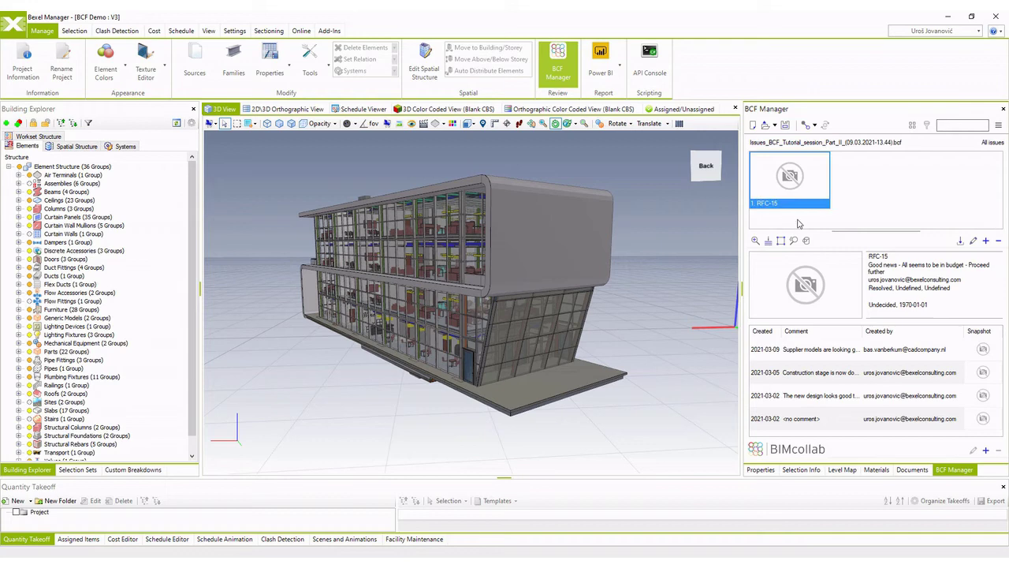
# Read the full text of RFC-15's newest comment and leave it unedited
pyautogui.click(838, 353)
pyautogui.doubleClick(840, 352)
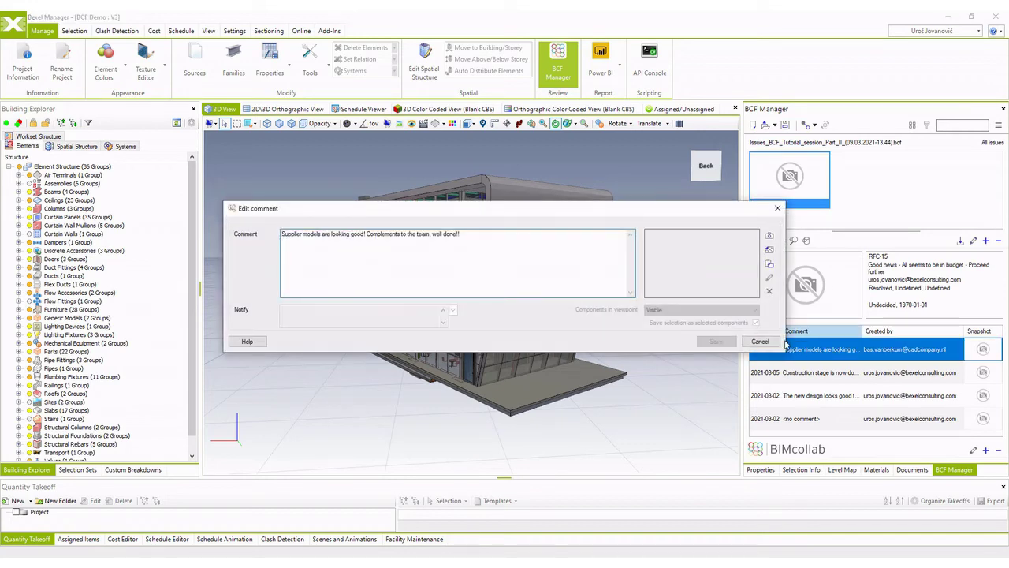
pyautogui.moveTo(519, 247); pyautogui.dragTo(276, 221)
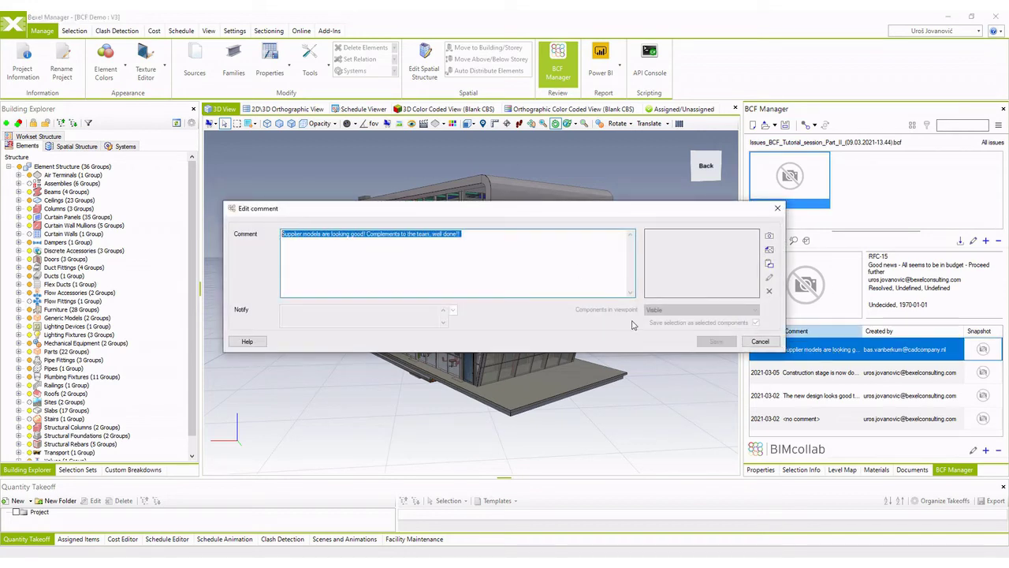
pyautogui.click(759, 341)
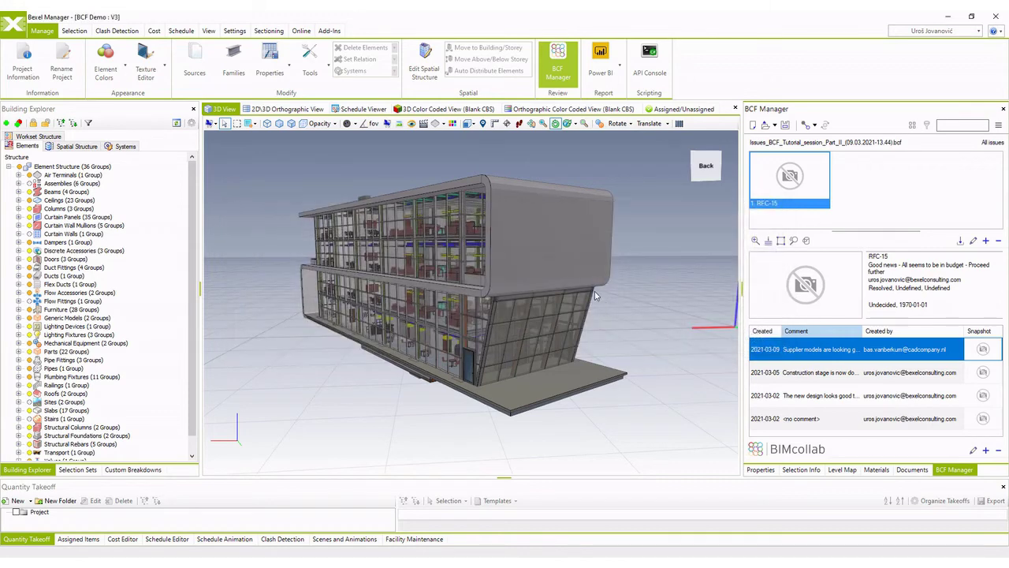
# Section the building model in the 3D view to look inside it
pyautogui.moveTo(595, 296); pyautogui.dragTo(604, 311, button='middle')
pyautogui.click(269, 31)
pyautogui.click(24, 64)
pyautogui.click(111, 63)
pyautogui.click(124, 95)
pyautogui.moveTo(591, 268); pyautogui.dragTo(481, 316, button='middle')
pyautogui.scroll(5, 524, 344)
# Select an element in the sectioned model and examine its properties
pyautogui.click(444, 303)
pyautogui.click(761, 470)
pyautogui.moveTo(1001, 174); pyautogui.dragTo(988, 287)
pyautogui.moveTo(548, 240); pyautogui.dragTo(543, 210, button='middle')
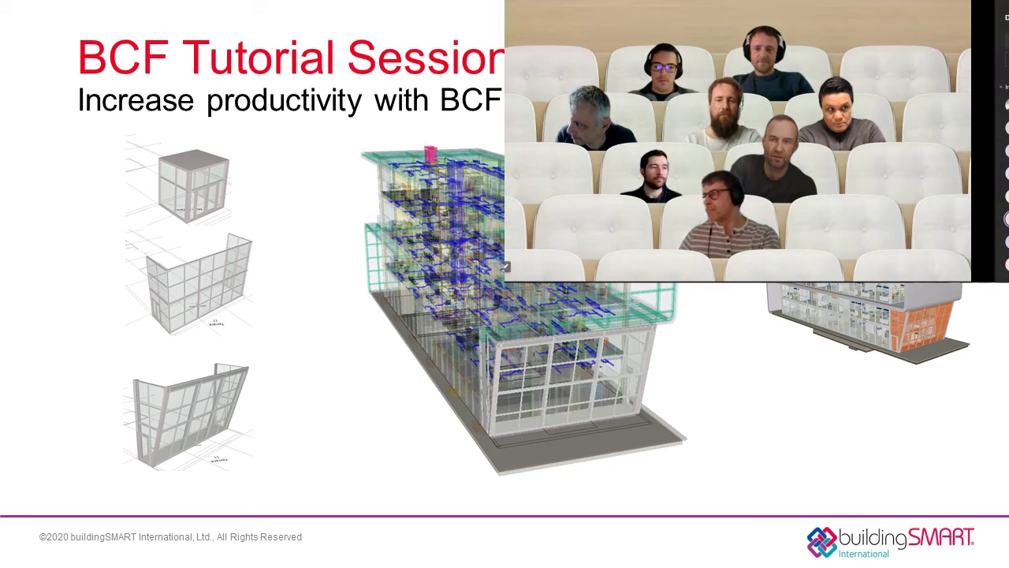
pyautogui.press('Right')
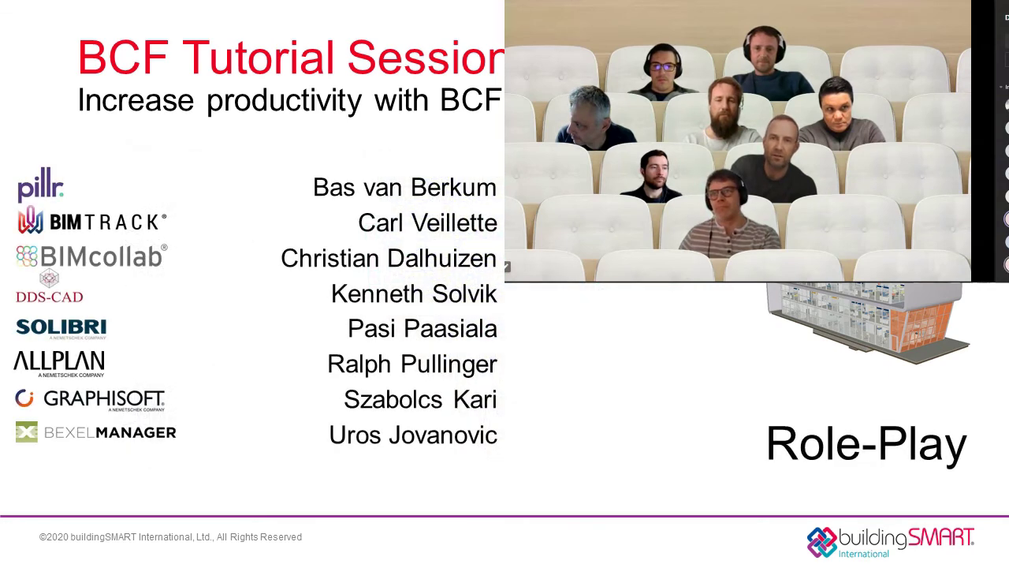